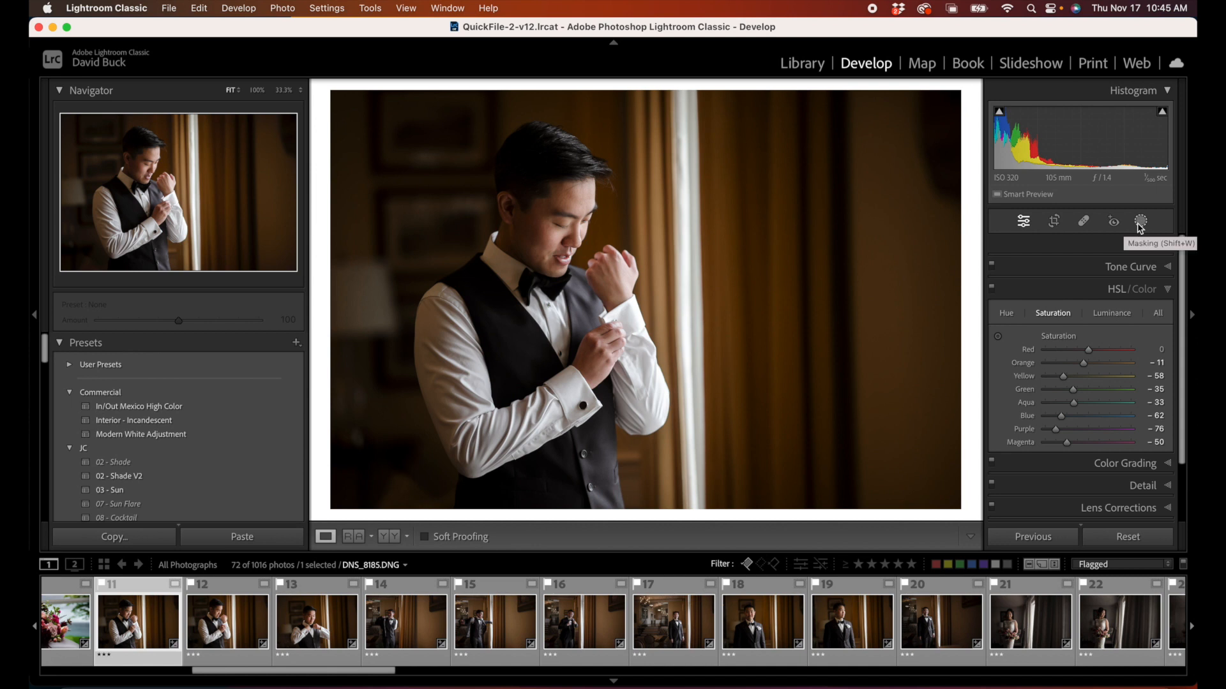
Step: Delete all existing masks from the photo of the groom adjusting his cuff and create a subject mask of him
left_click(1140, 221)
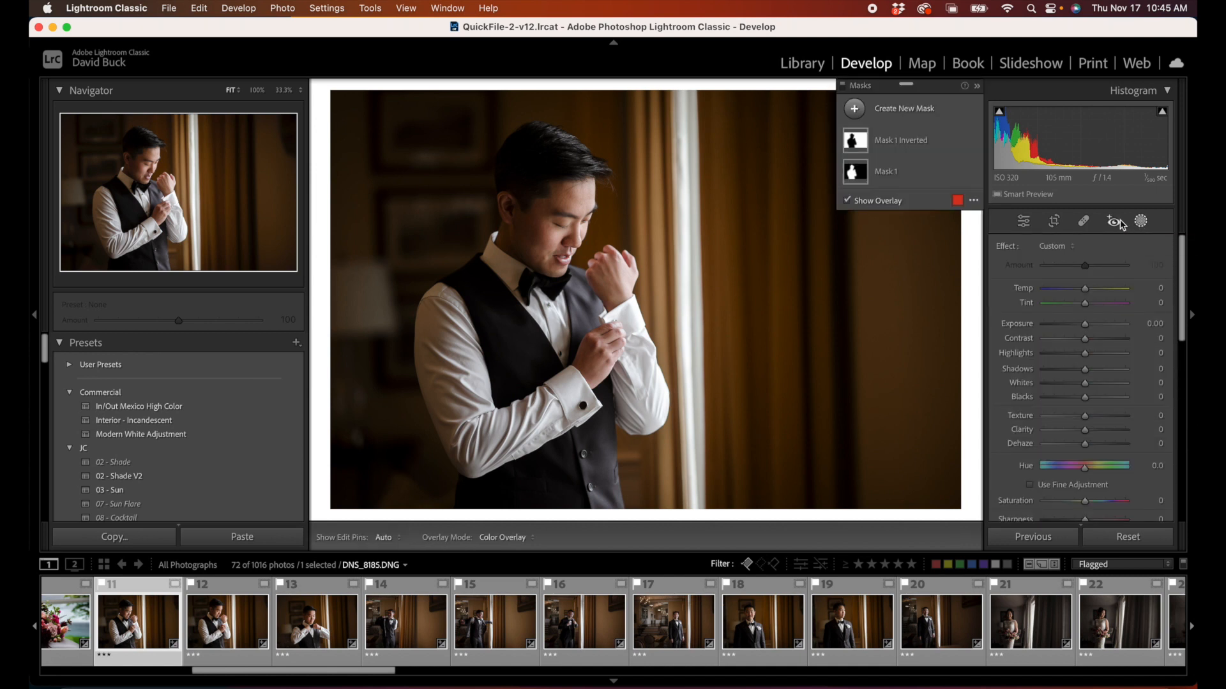
left_click(956, 140)
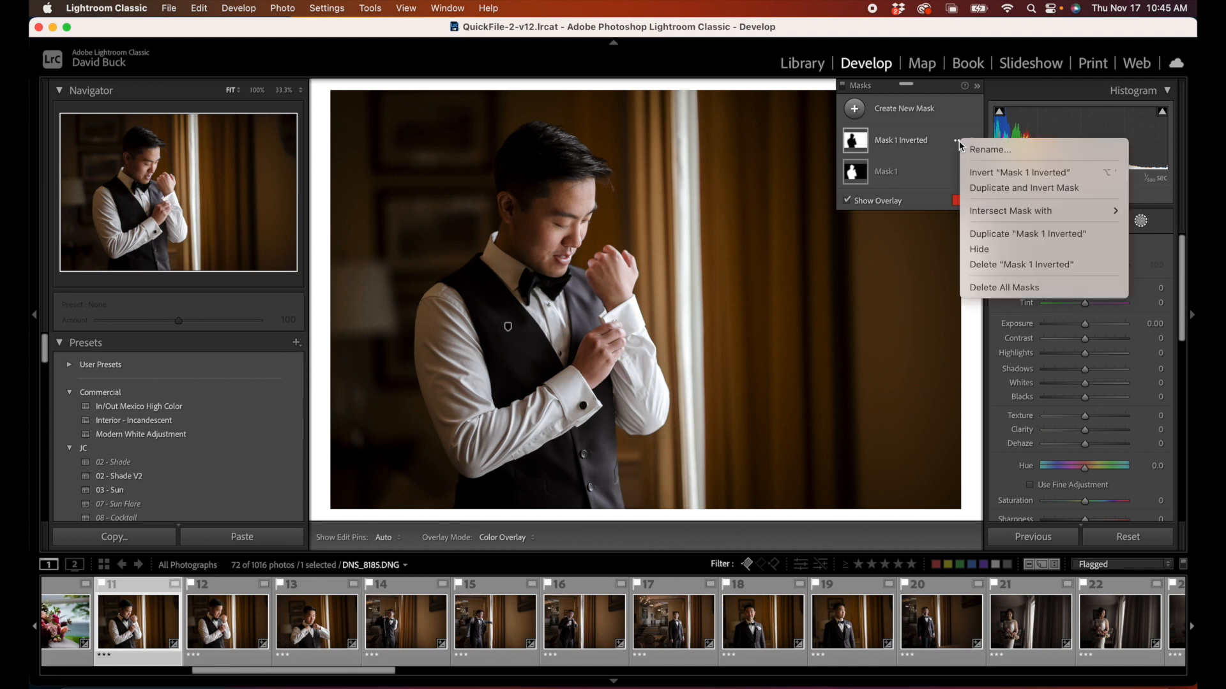
left_click(1012, 288)
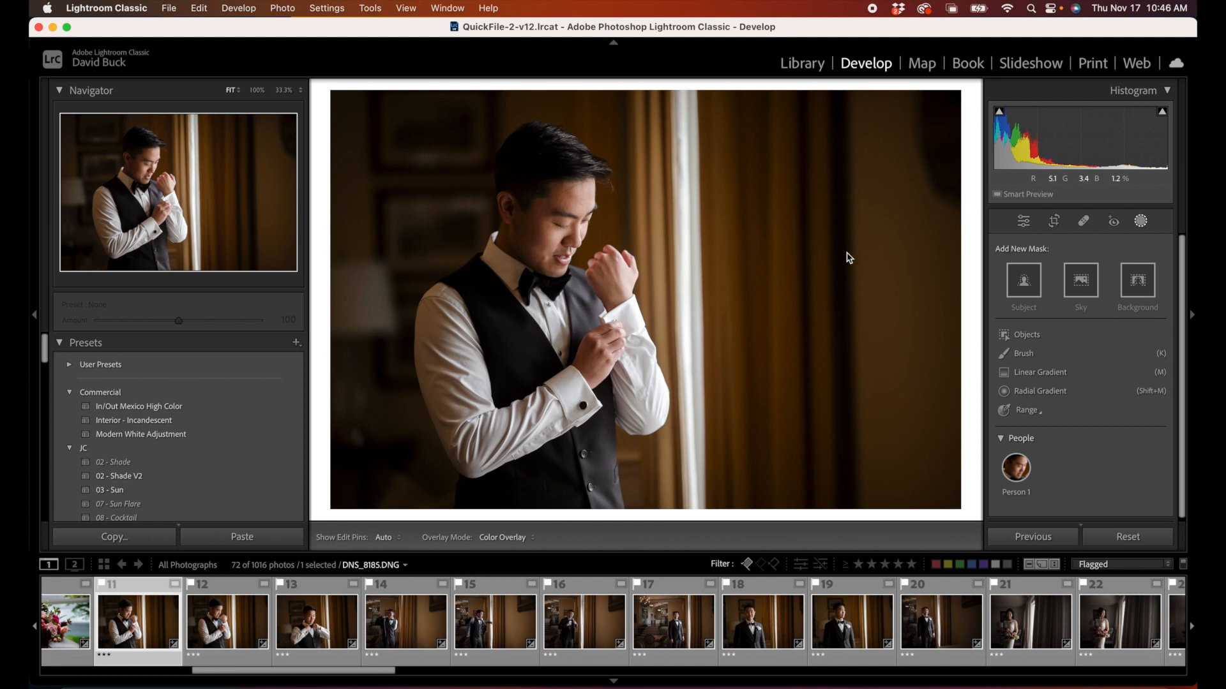
left_click(1015, 287)
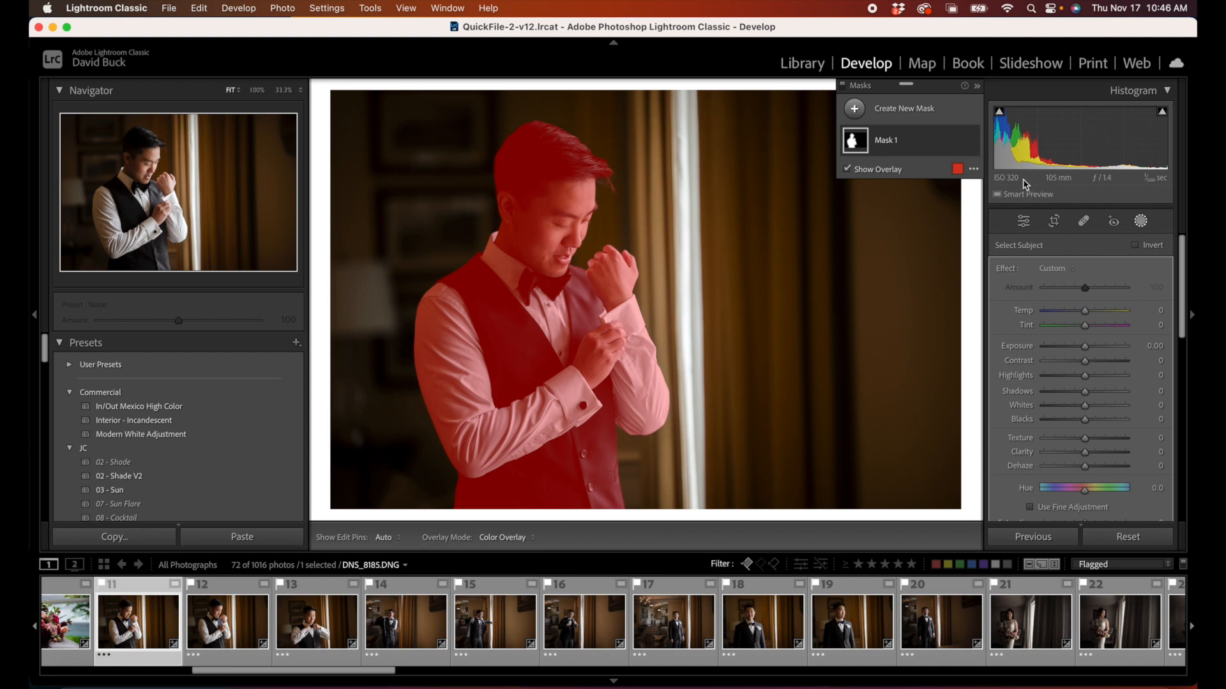
Step: Try adding a separate background mask to the groom photo, and undo it
left_click(863, 109)
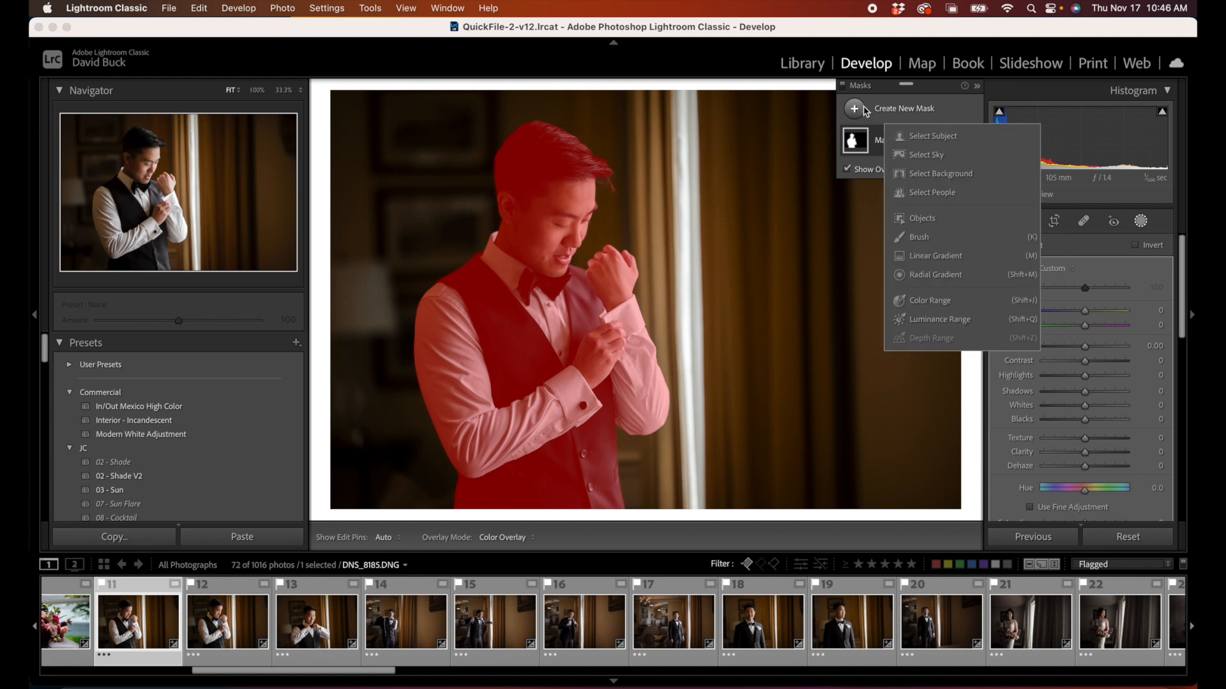
left_click(938, 174)
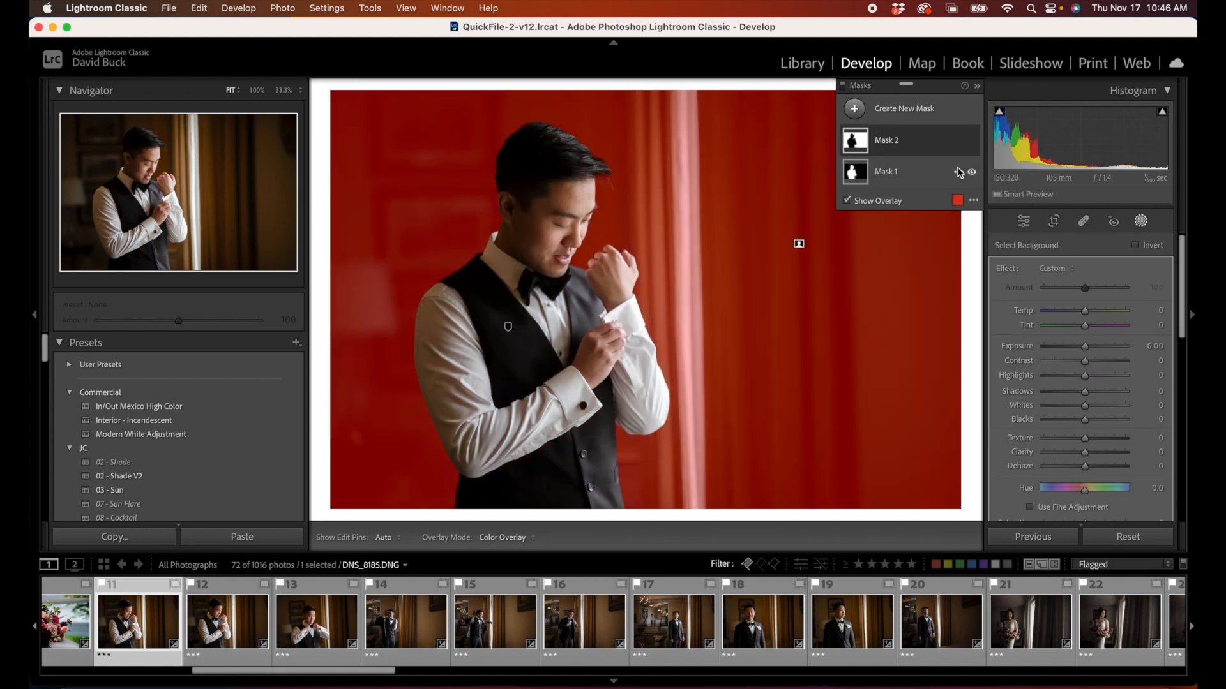
key("super+z")
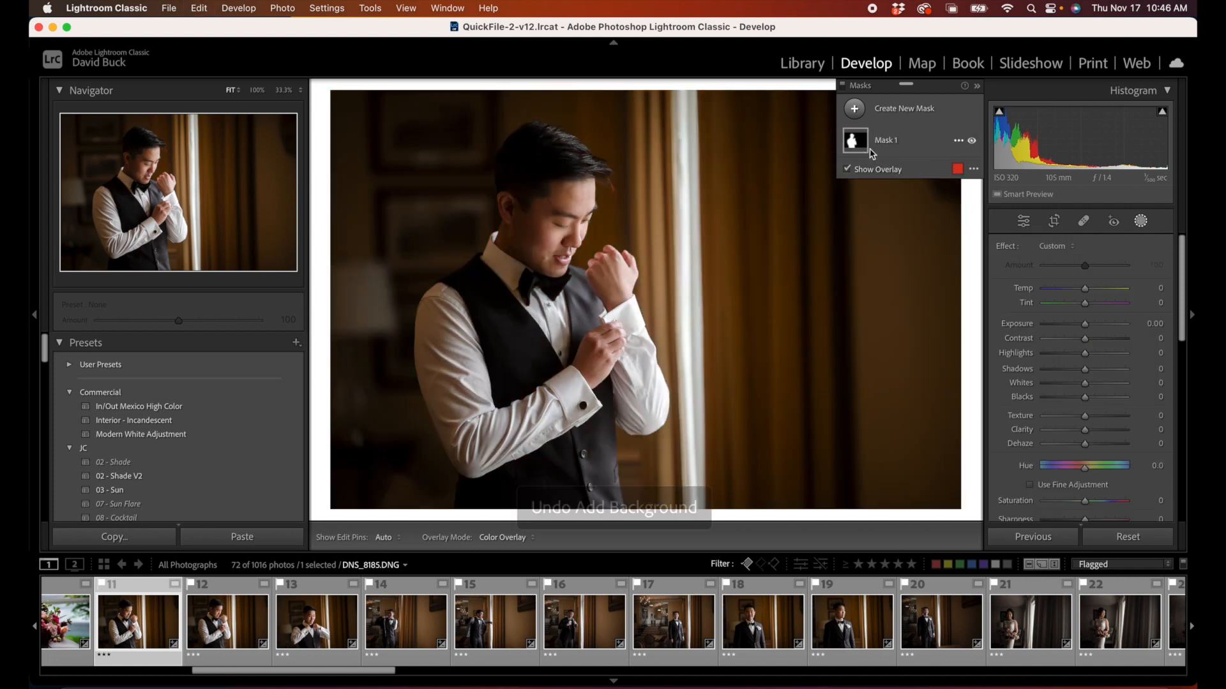
Step: Duplicate and invert the groom's subject mask to cover the background
left_click(956, 140)
left_click(957, 141)
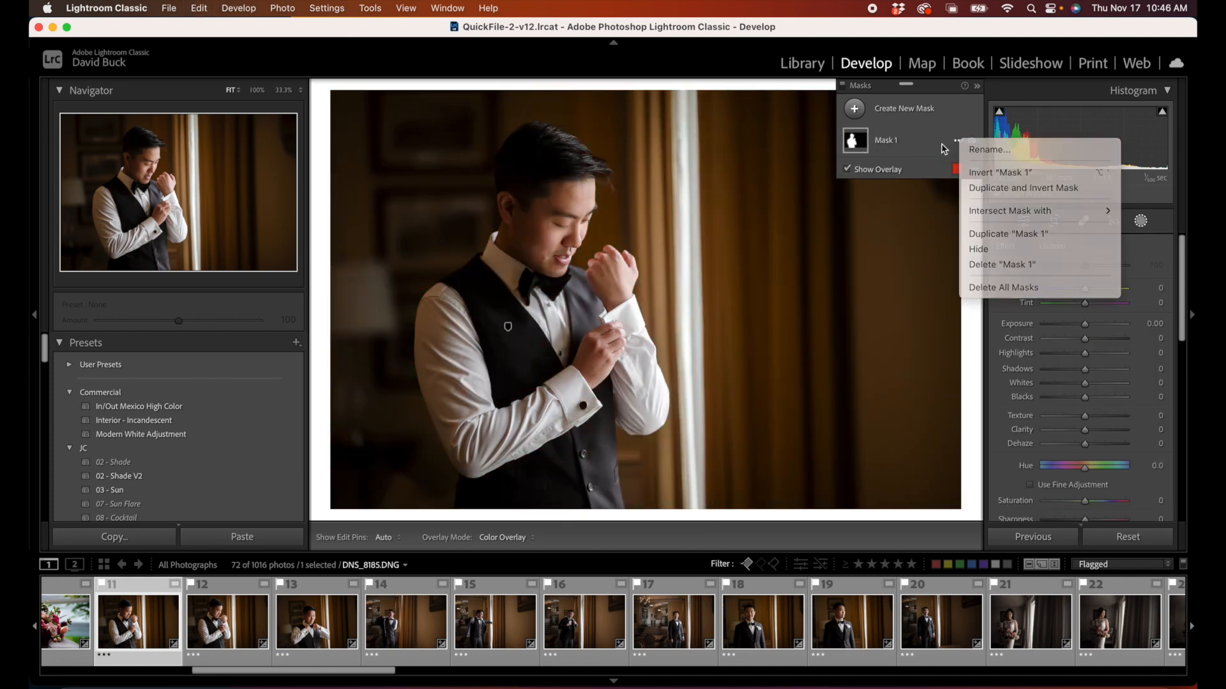
left_click(957, 141)
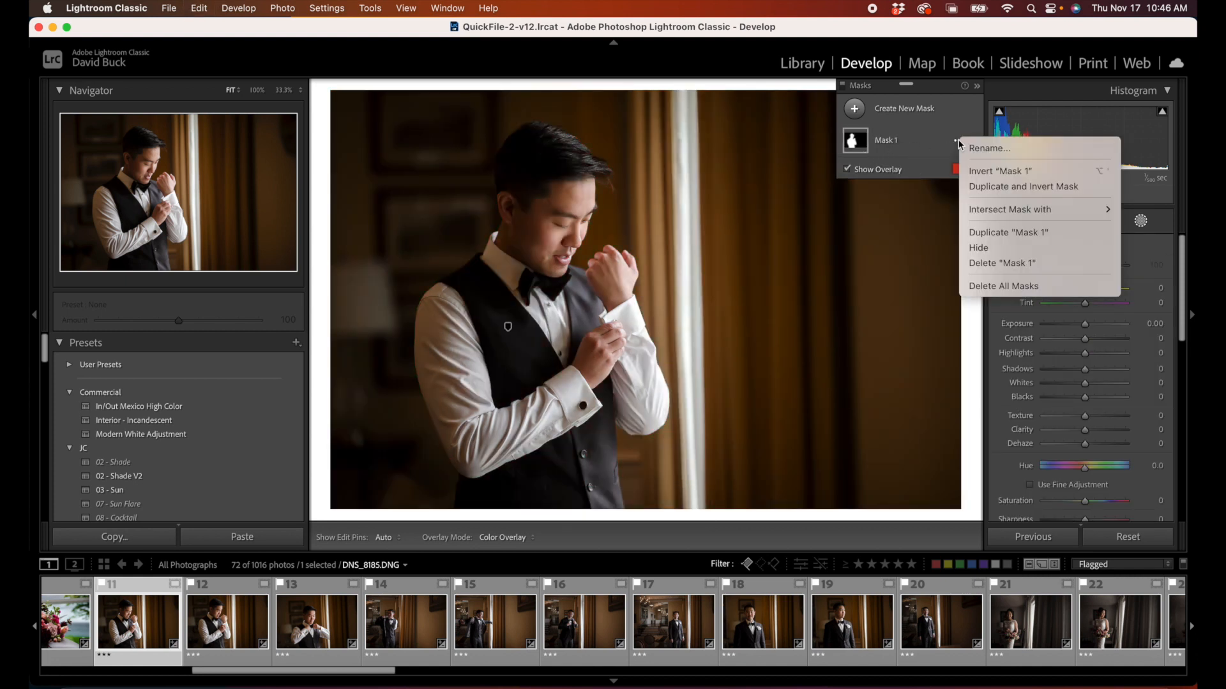
left_click(1008, 190)
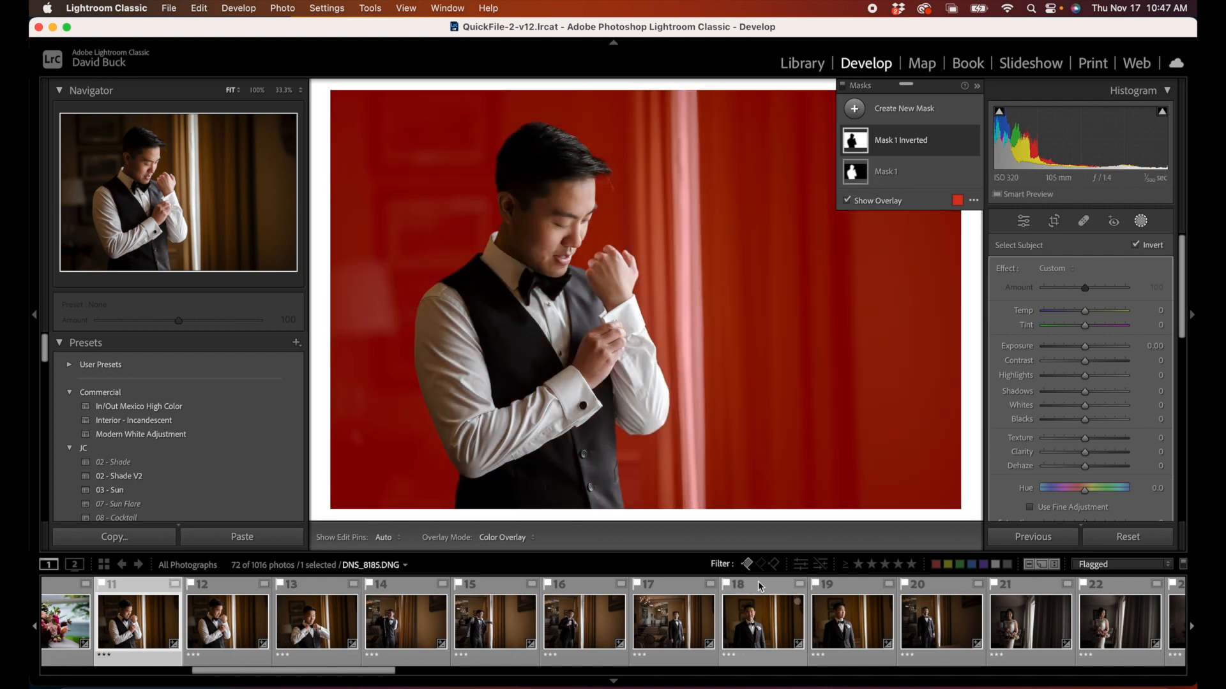
Step: Open photo DNS_8414.DNG of the couple against the clouds and create a sky mask
scroll(795, 578, "down", 10)
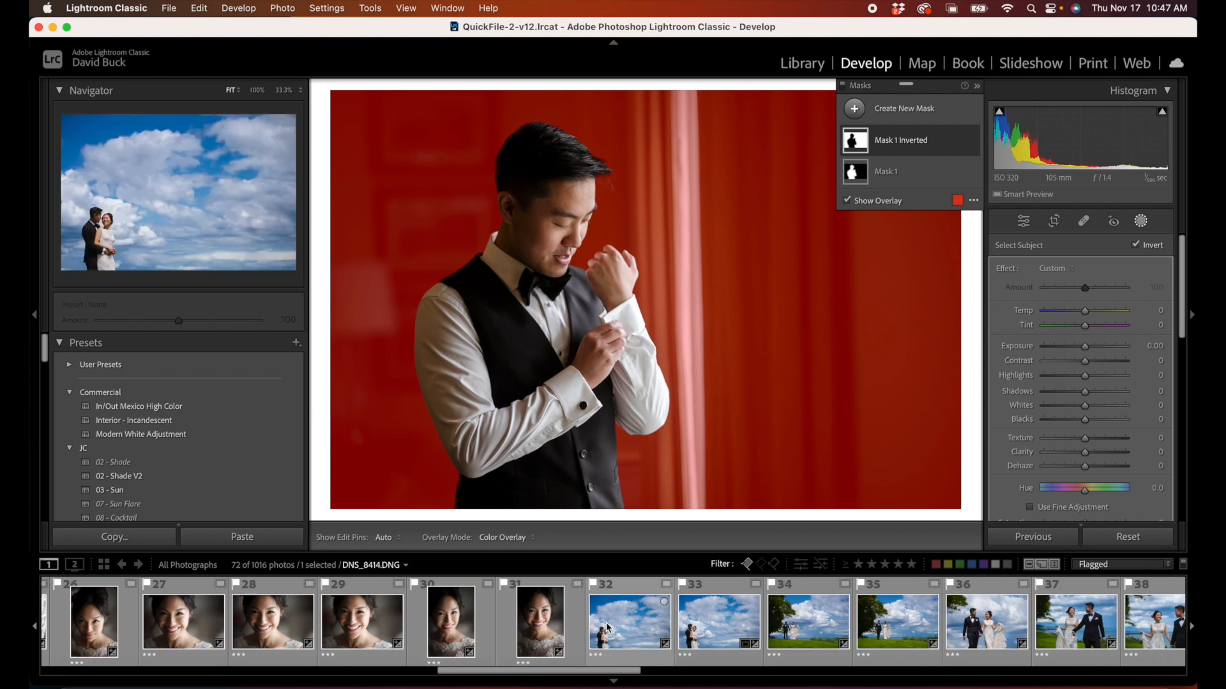
left_click(662, 617)
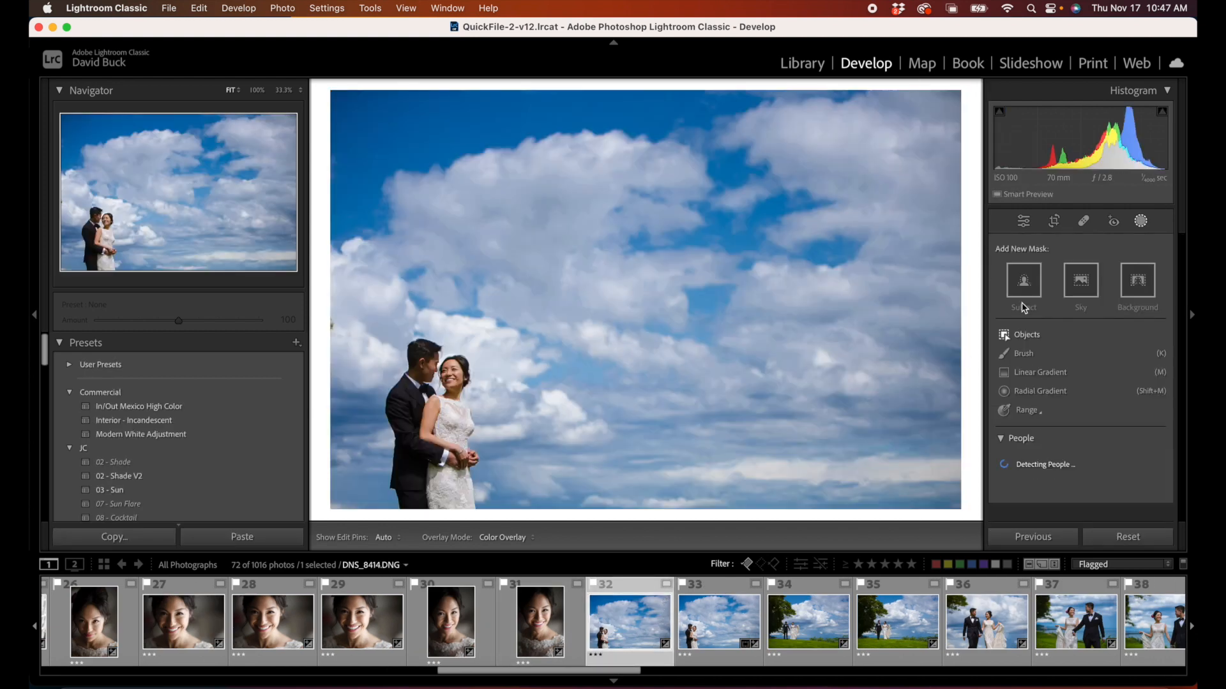
left_click(1081, 281)
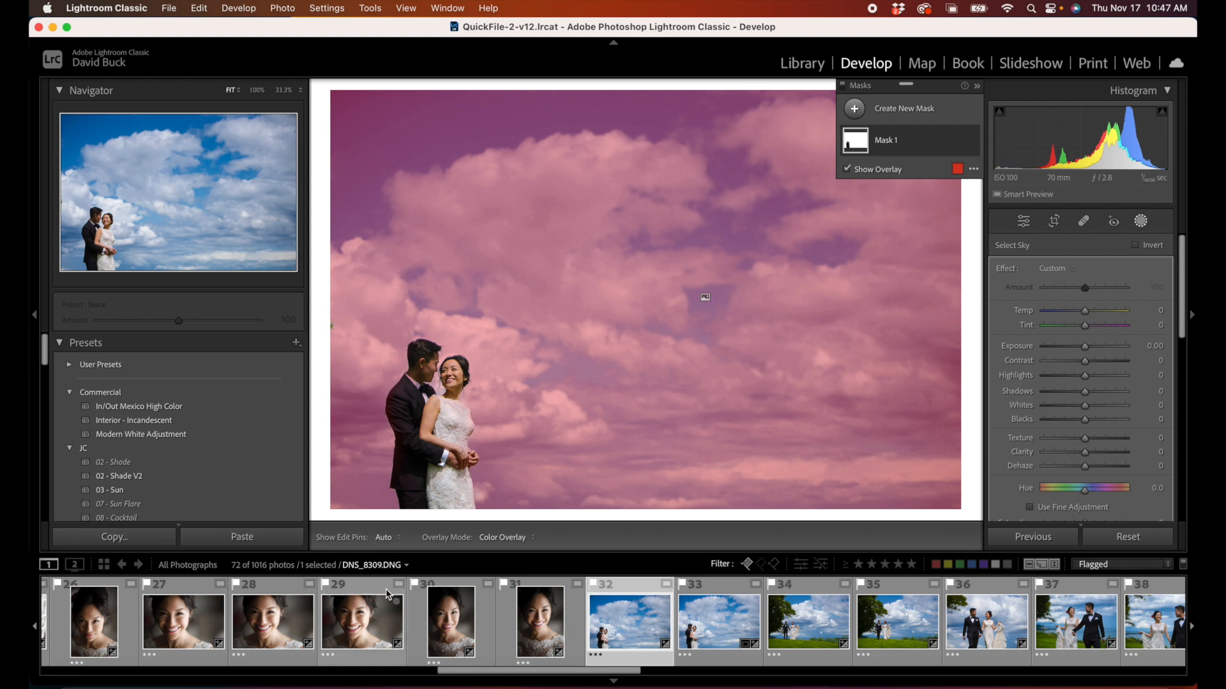
Step: Open the bride's portrait DNS_8311.DNG and create a subject mask of her
left_click(450, 620)
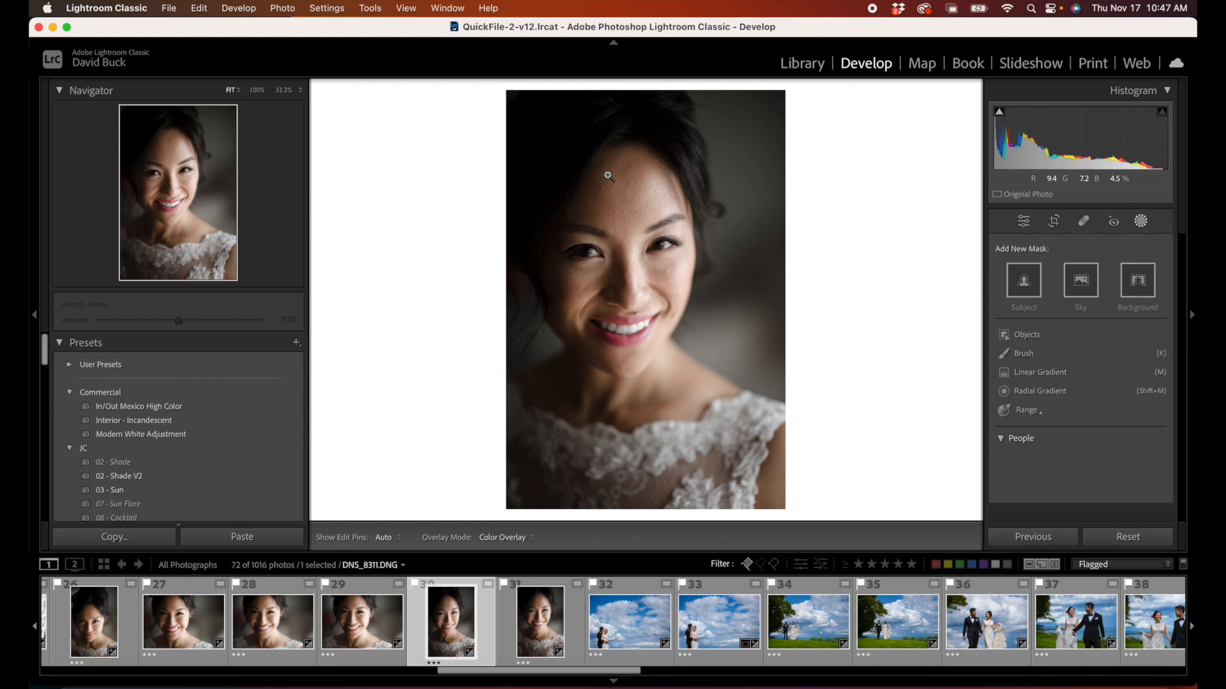
left_click(1038, 293)
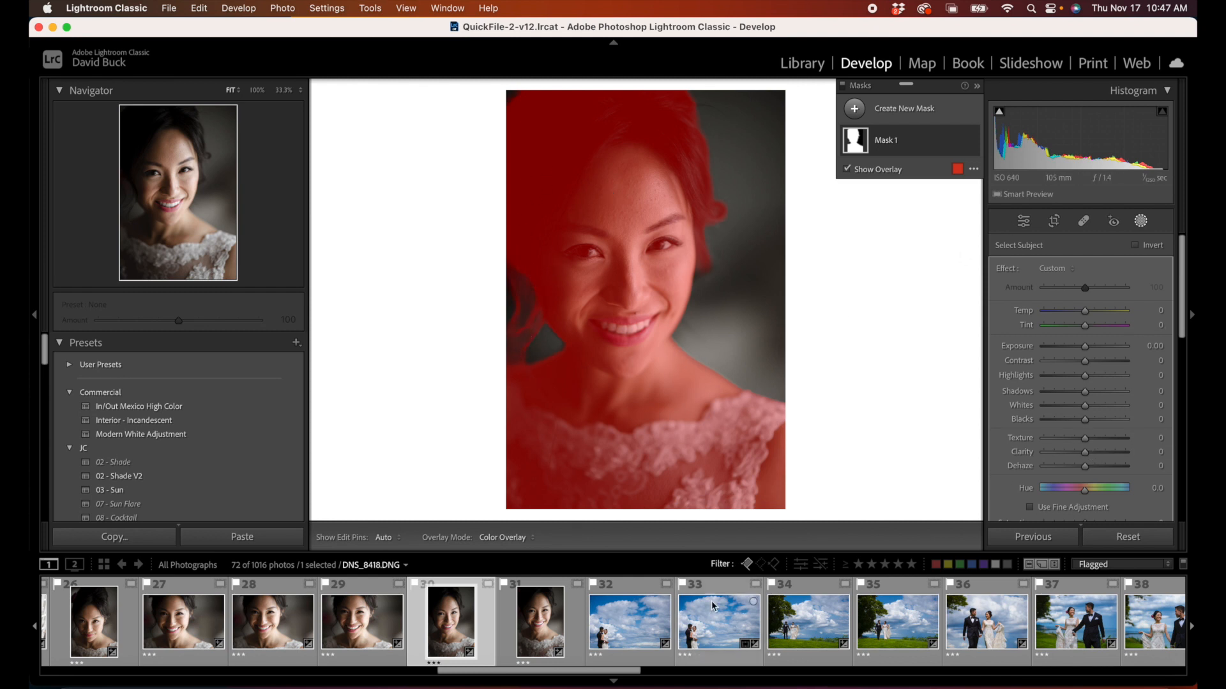
Step: Return to the couple's cloud photo, try a hue shift of 88.5 on its sky mask, and undo it
left_click(623, 636)
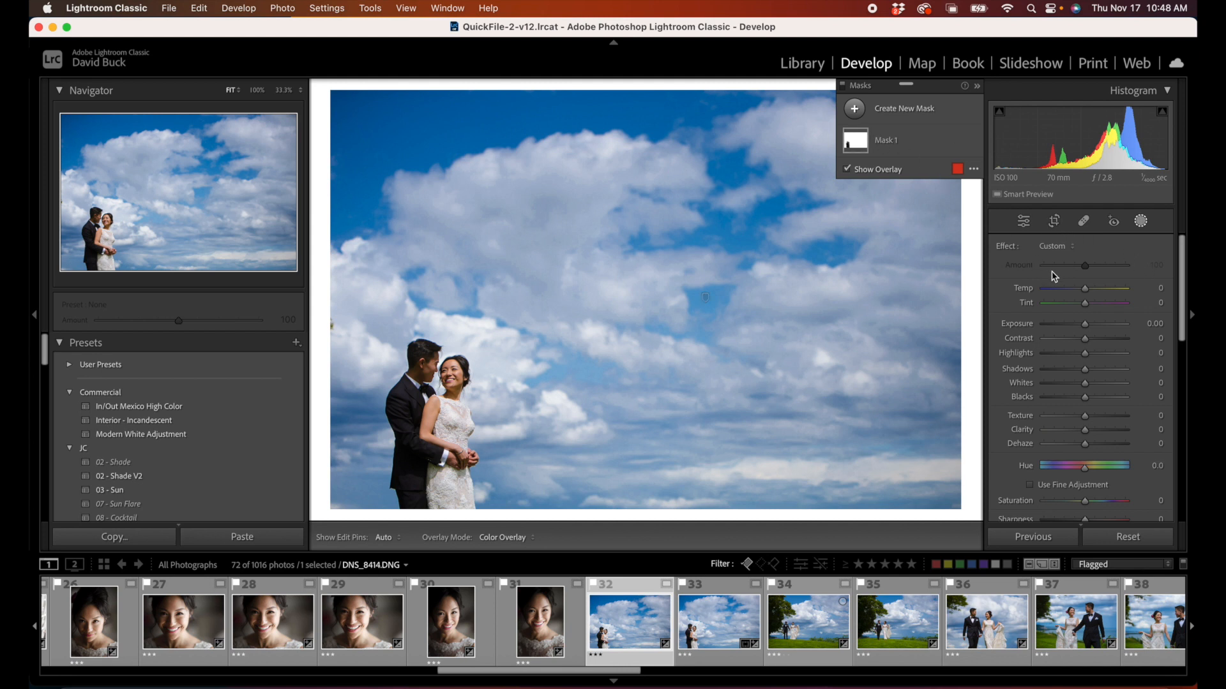
left_click_drag(1085, 289, 1086, 294)
left_click(908, 154)
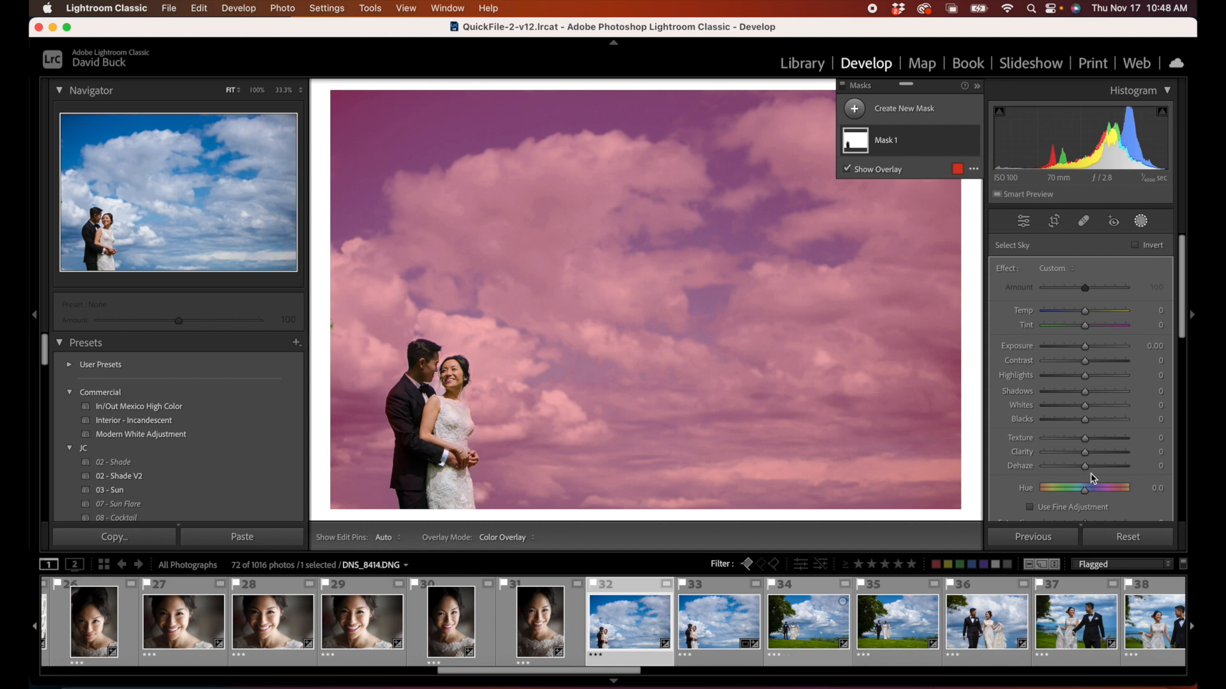
mouse_move(1093, 489)
left_mouse_down()
mouse_move(1117, 489)
mouse_move(1105, 489)
left_mouse_up()
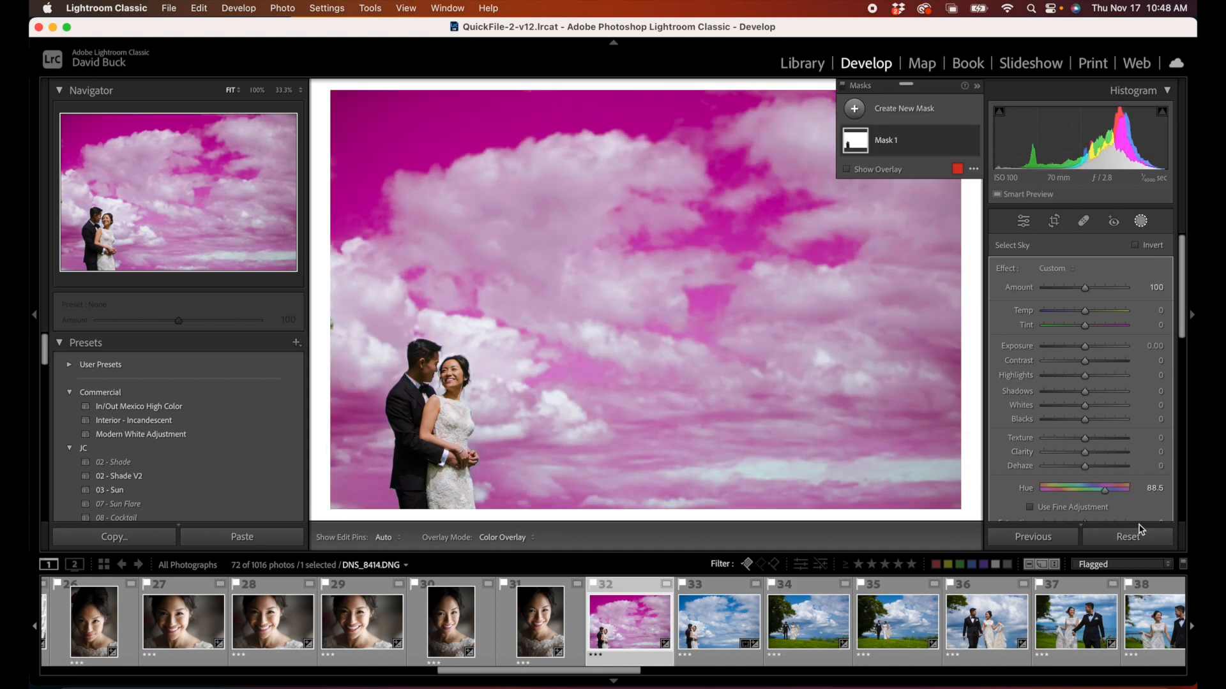
key("super+z")
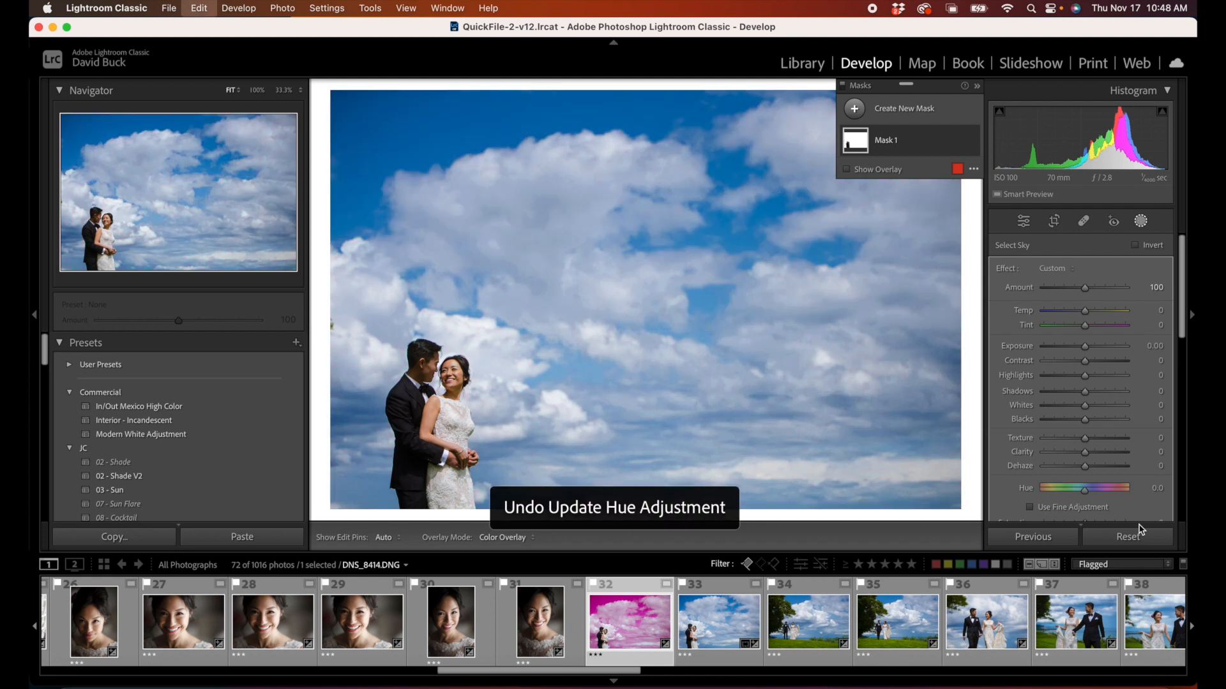
key("o")
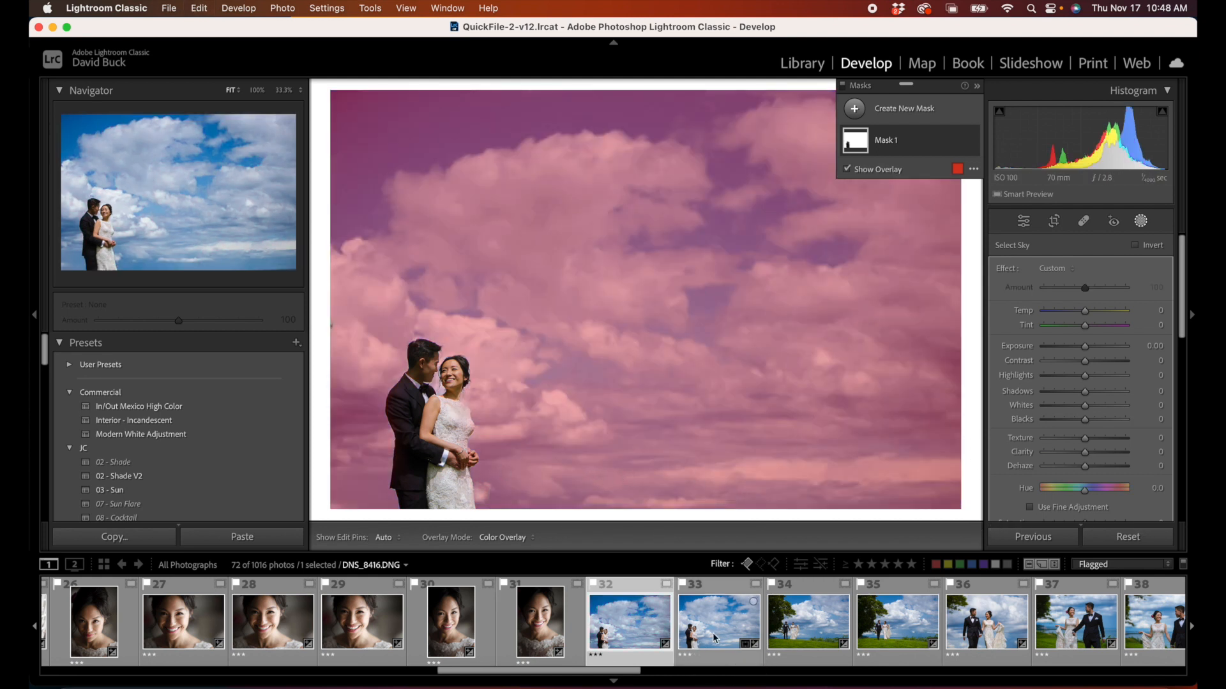
Step: Open the landscape photo of the wedding dress hanging in the doorway and delete all of its masks
scroll(710, 638, "down", 8)
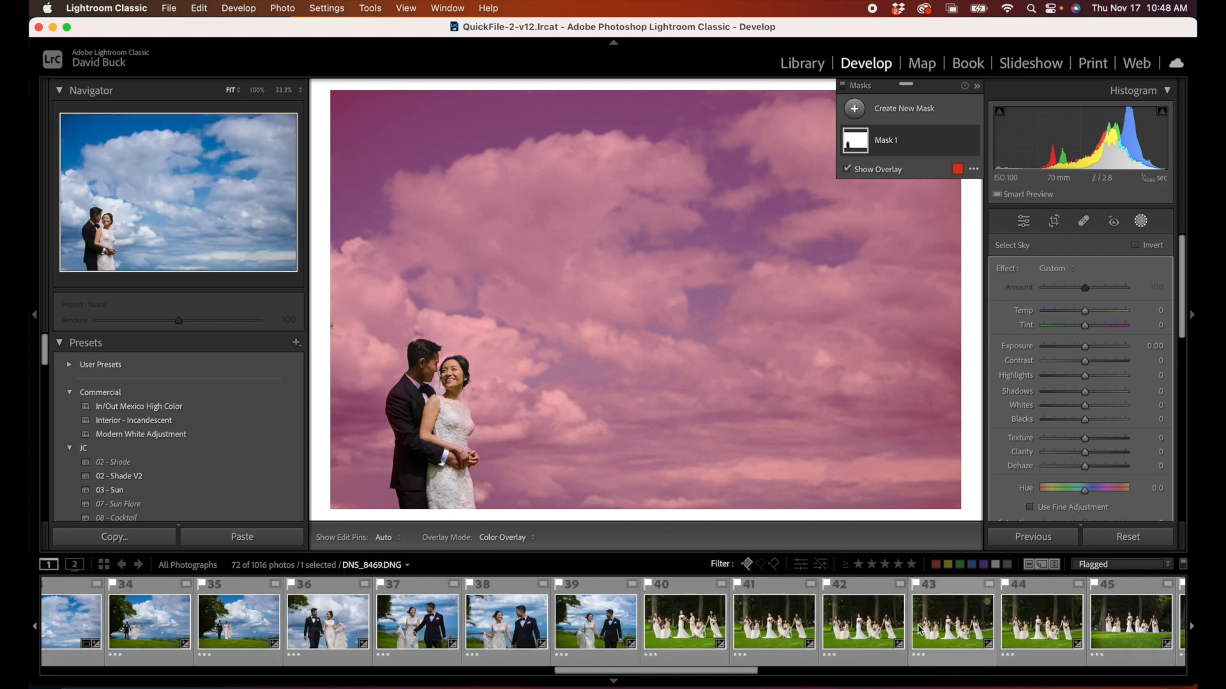
scroll(907, 646, "down", 11)
scroll(899, 647, "up", 14)
scroll(899, 647, "up", 20)
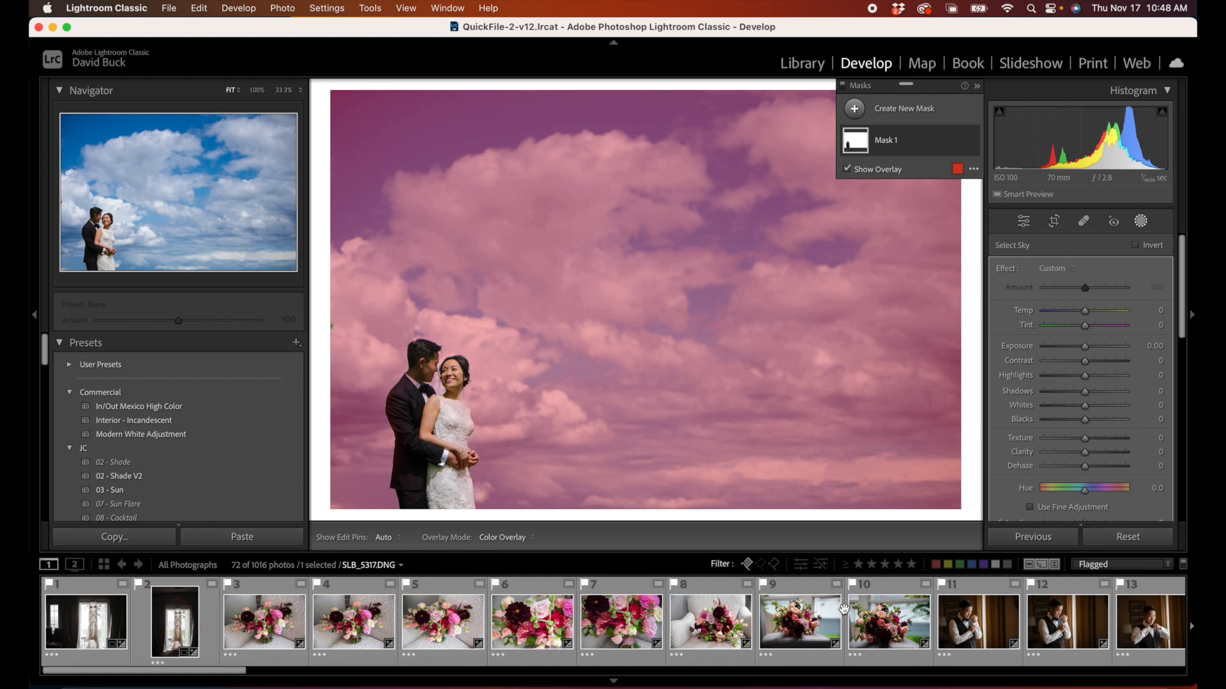
scroll(720, 646, "down", 7)
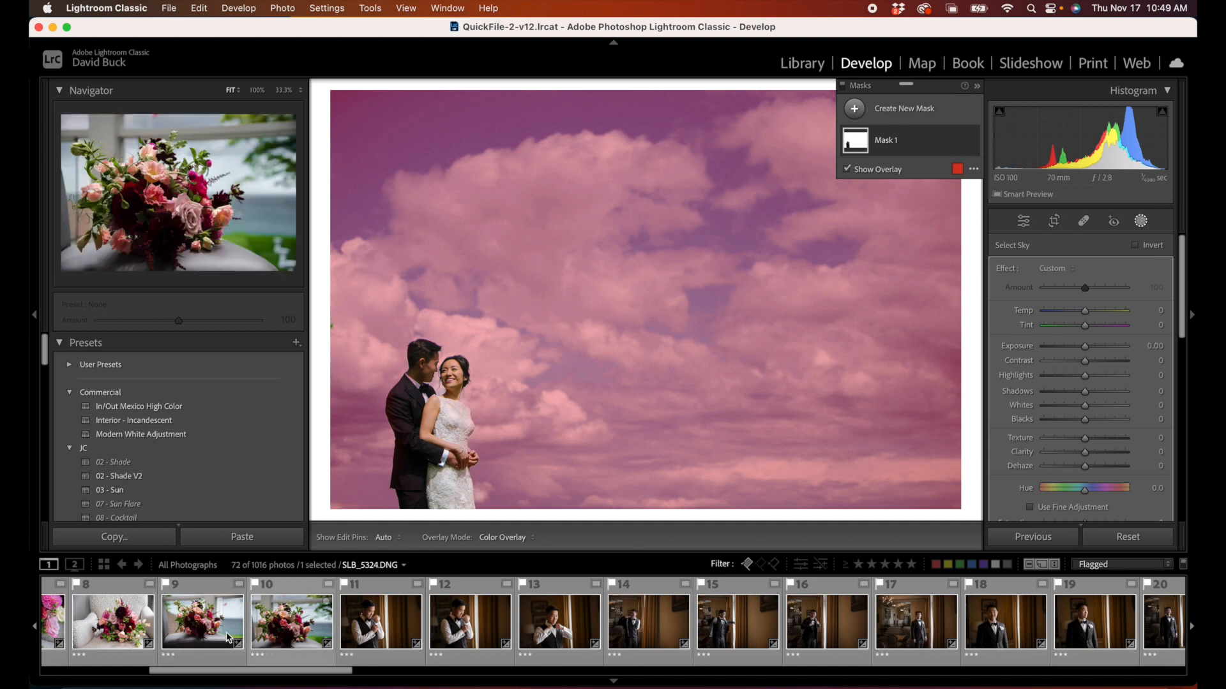
scroll(189, 614, "up", 5)
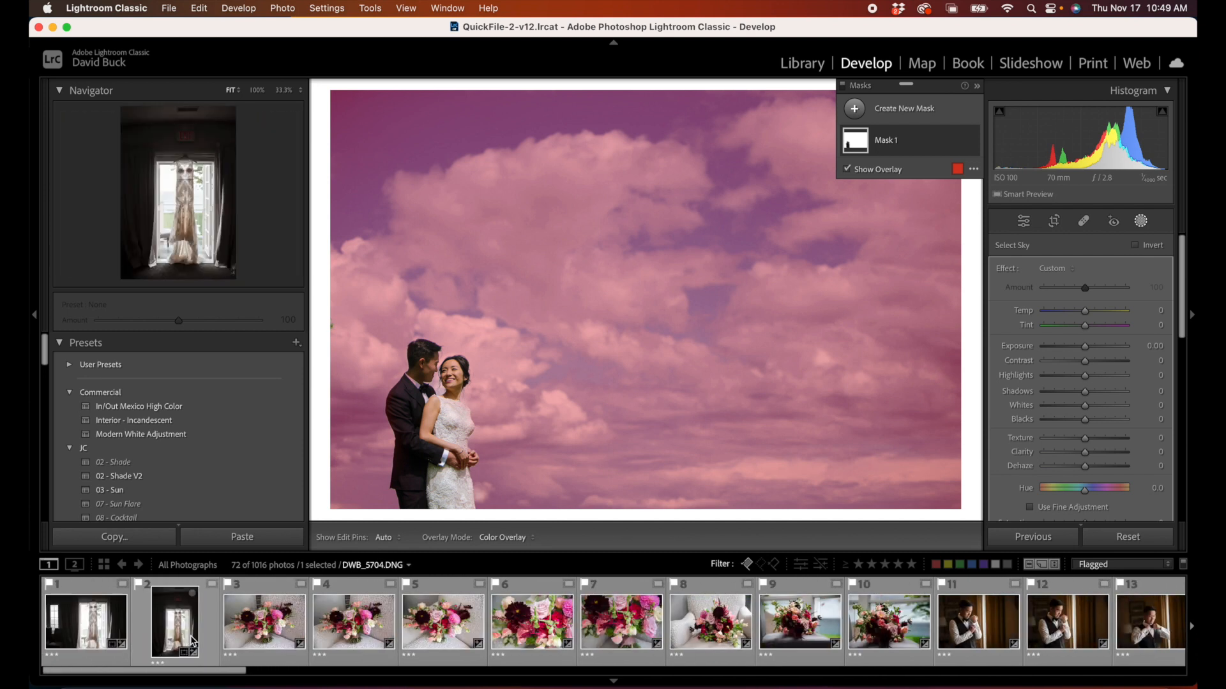
left_click(100, 627)
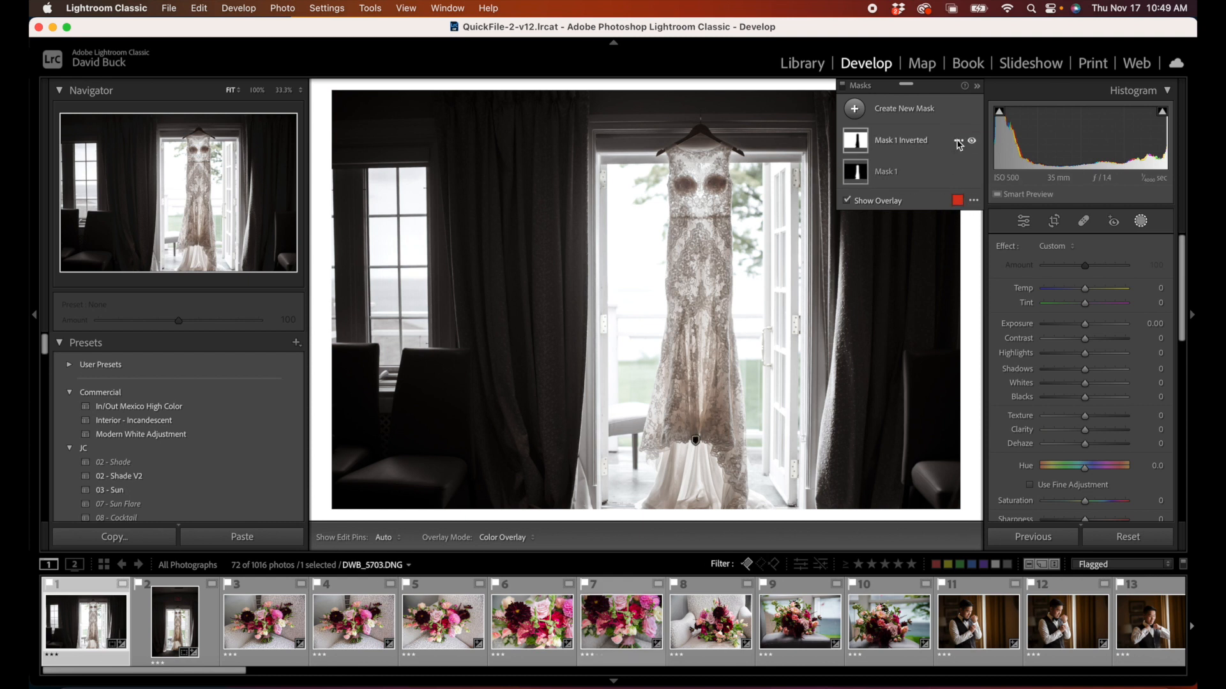
left_click(958, 145)
left_click(976, 286)
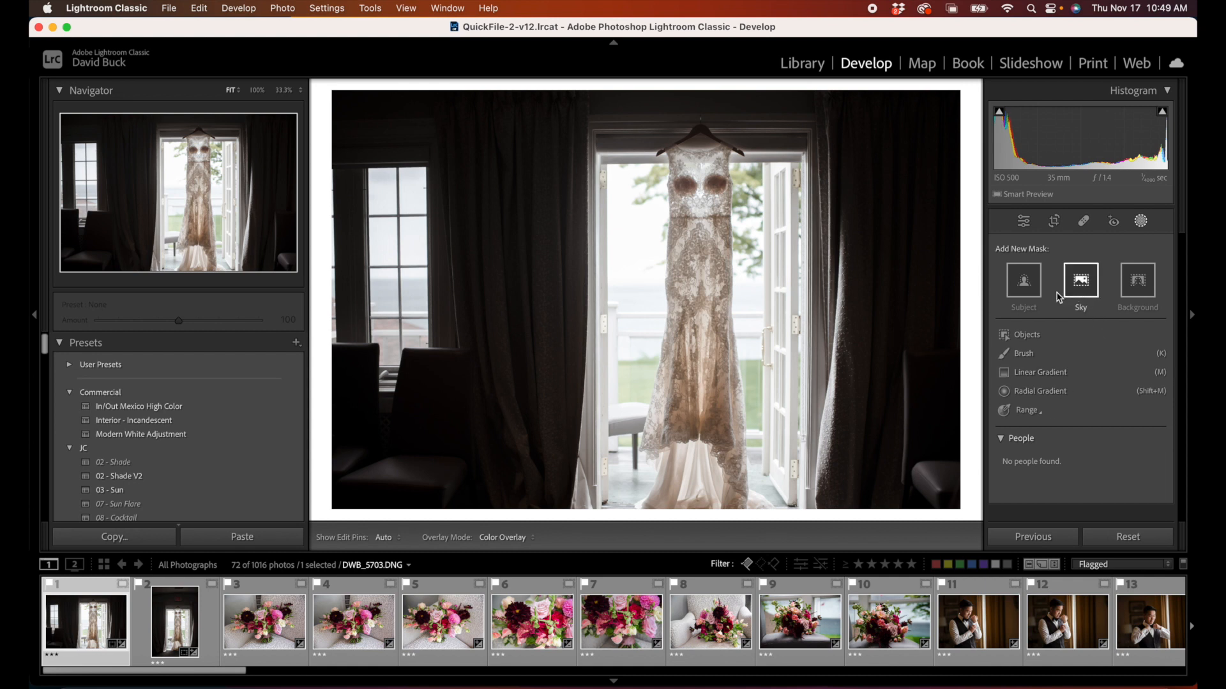
Step: Create an object mask of the hanging dress by brushing over it, and duplicate and invert that mask
left_click(1025, 335)
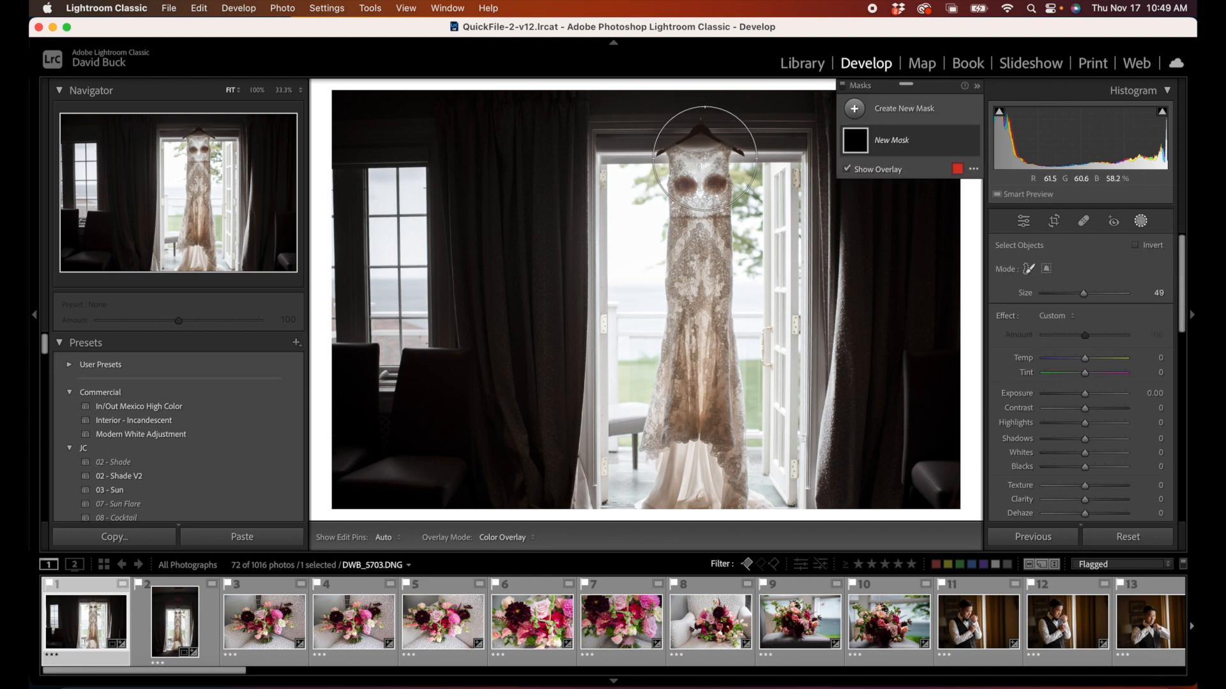
mouse_move(698, 158)
left_mouse_down()
mouse_move(671, 475)
mouse_move(748, 494)
mouse_move(712, 275)
left_mouse_up()
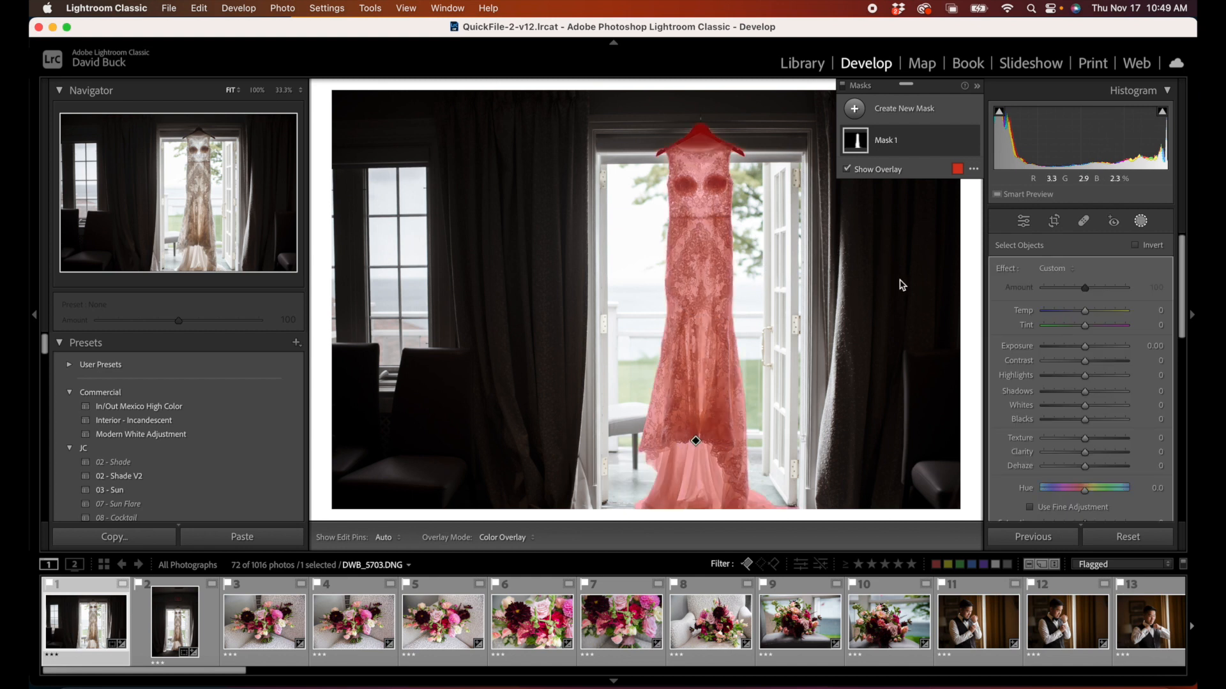
right_click(894, 135)
left_click(925, 181)
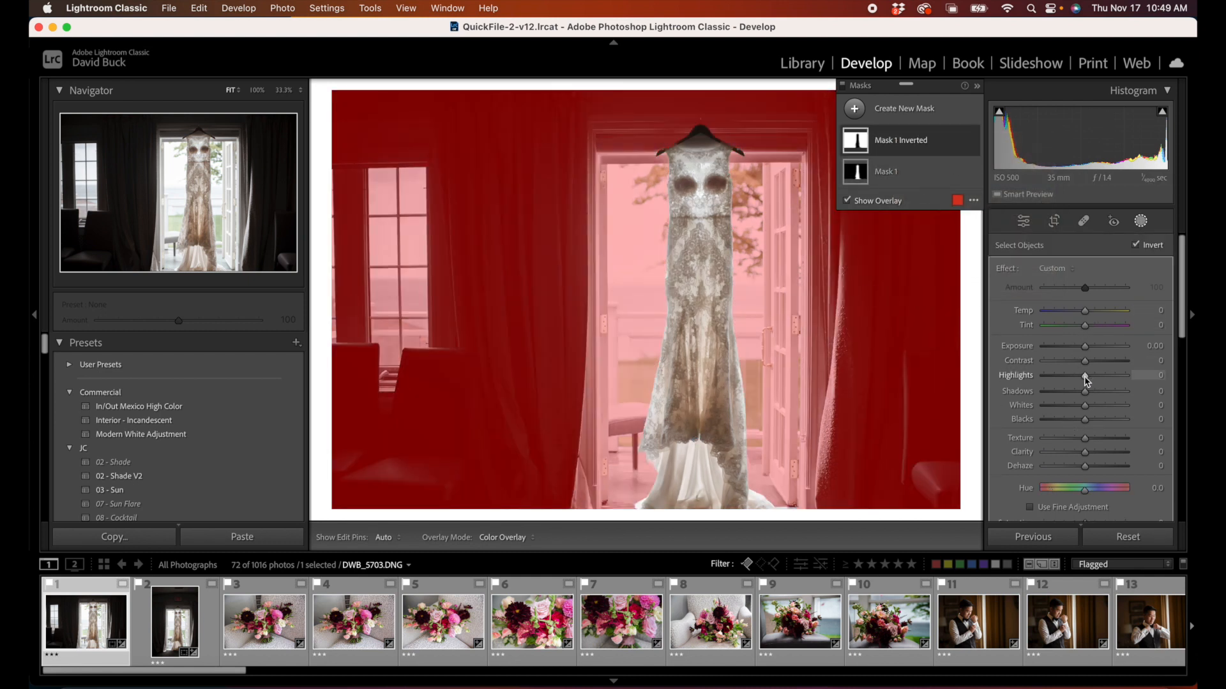
Step: Adjust the inverted mask around the dress: Temp -9, Shadows -7, Blacks 7, Saturation -12 and Whites 35
mouse_move(1084, 391)
left_mouse_down()
mouse_move(1119, 396)
mouse_move(1019, 402)
mouse_move(1086, 391)
mouse_move(1106, 425)
mouse_move(1076, 424)
mouse_move(1088, 424)
mouse_move(1068, 390)
mouse_move(1080, 393)
left_mouse_up()
left_click_drag(1085, 311, 1082, 315)
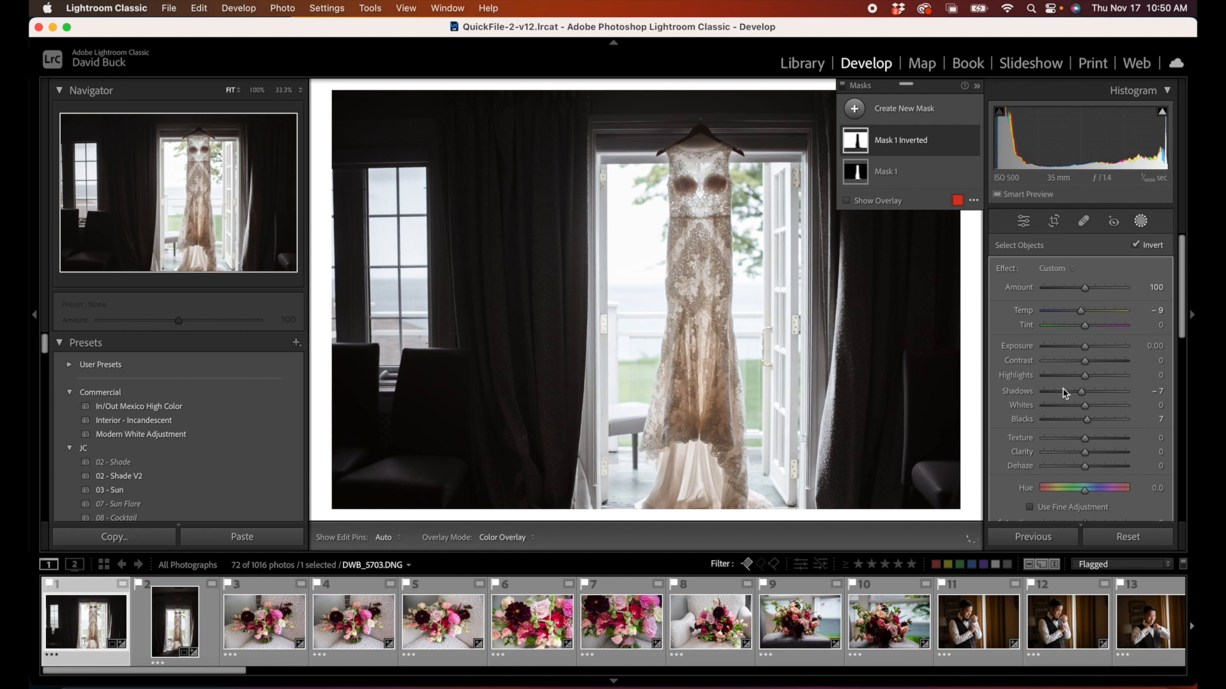
scroll(1080, 383, "down", 1)
left_click_drag(1079, 495, 1080, 501)
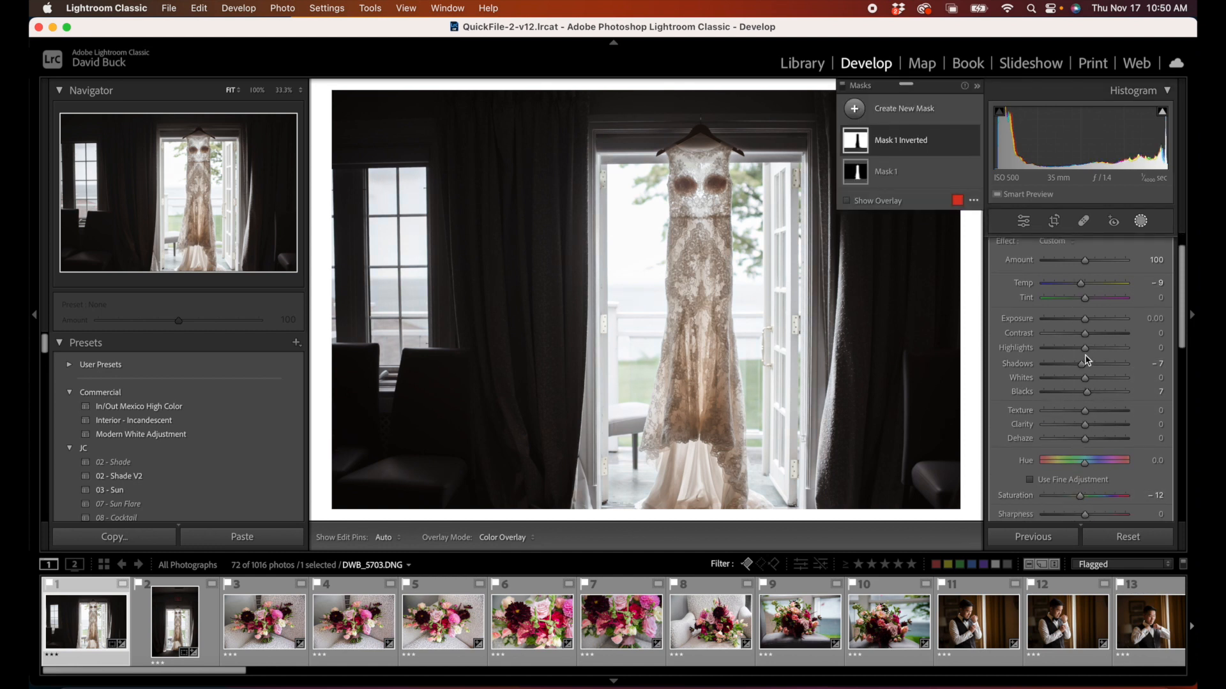
left_click_drag(1103, 385, 1097, 383)
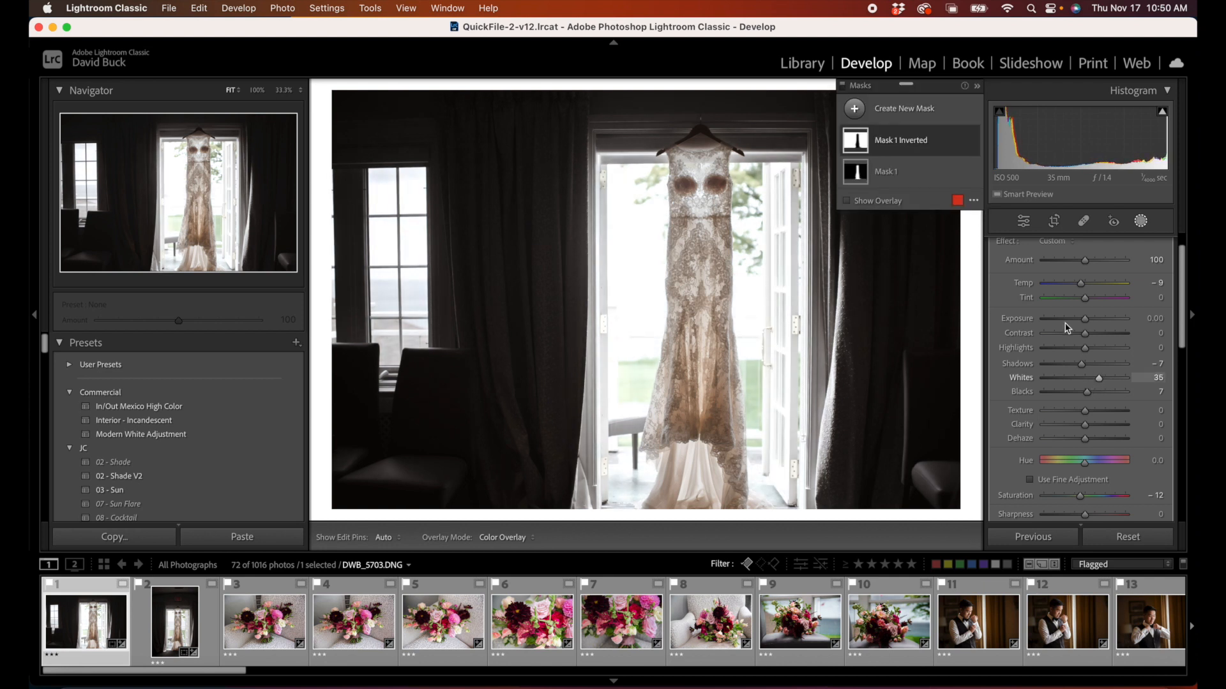
Step: Select the dress mask, Mask 1, and set its Saturation to -22
mouse_move(869, 185)
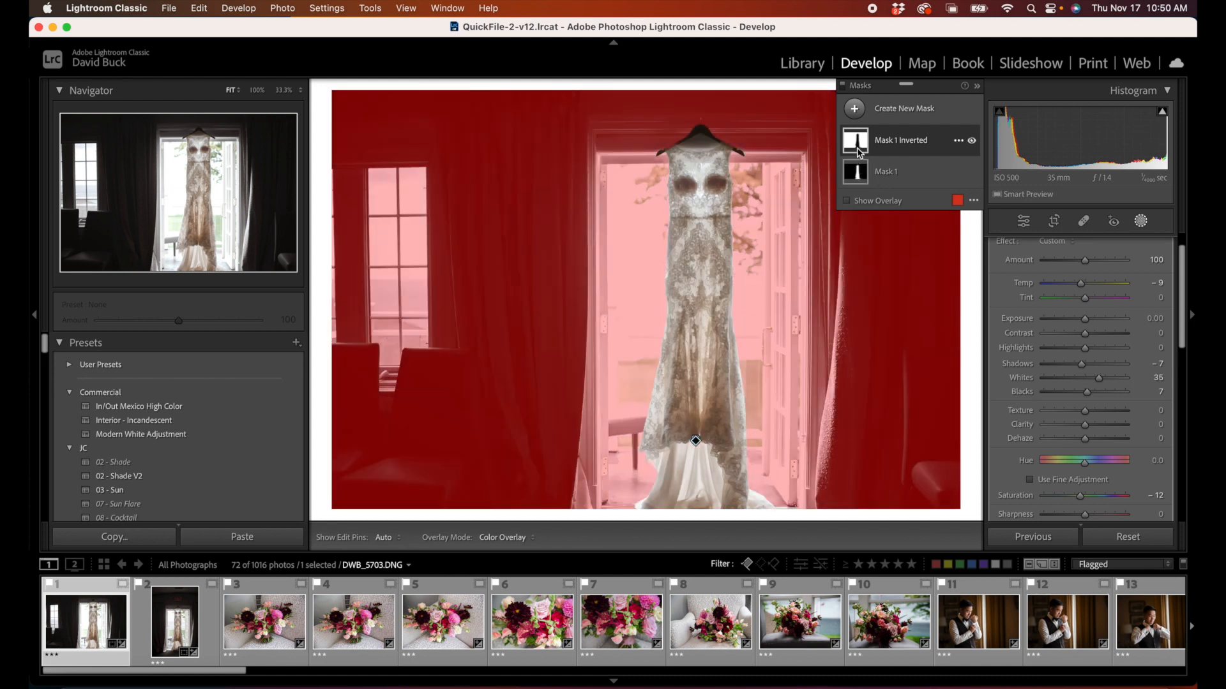
left_click(886, 175)
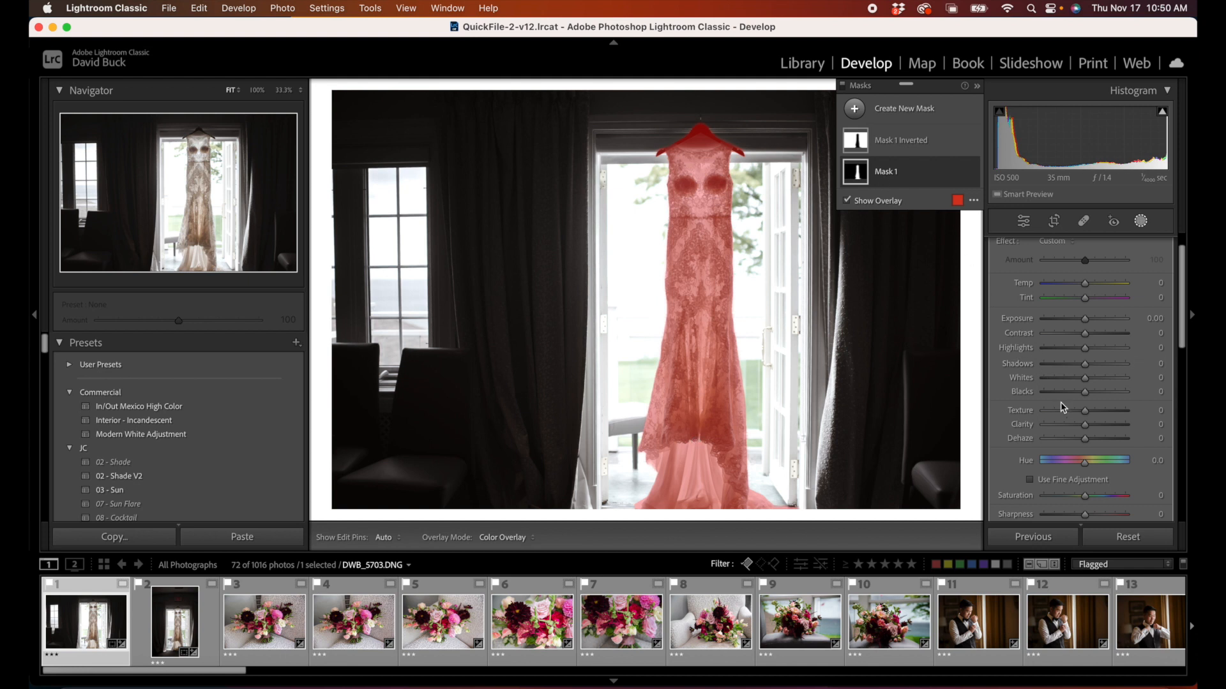
left_click_drag(1077, 497, 1158, 492)
left_click_drag(1080, 496, 1076, 501)
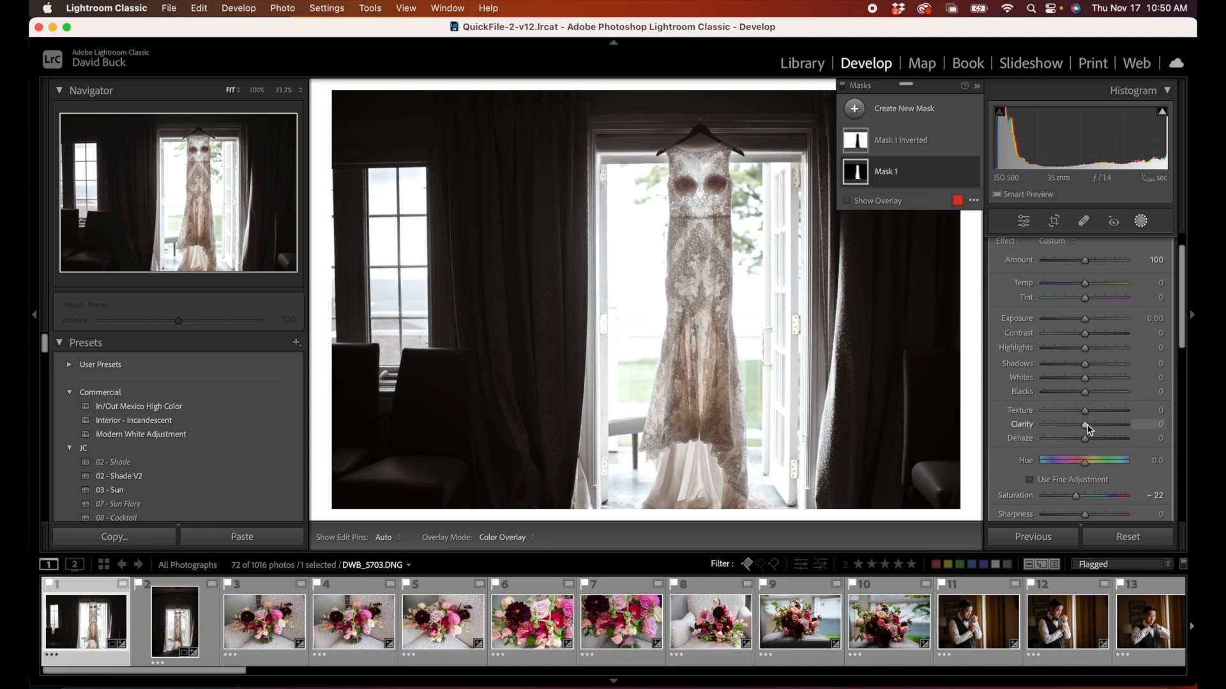
Step: Set the dress mask's Clarity to 5 and Whites to 18
left_click_drag(1092, 428, 1087, 426)
left_click_drag(1085, 383, 1088, 383)
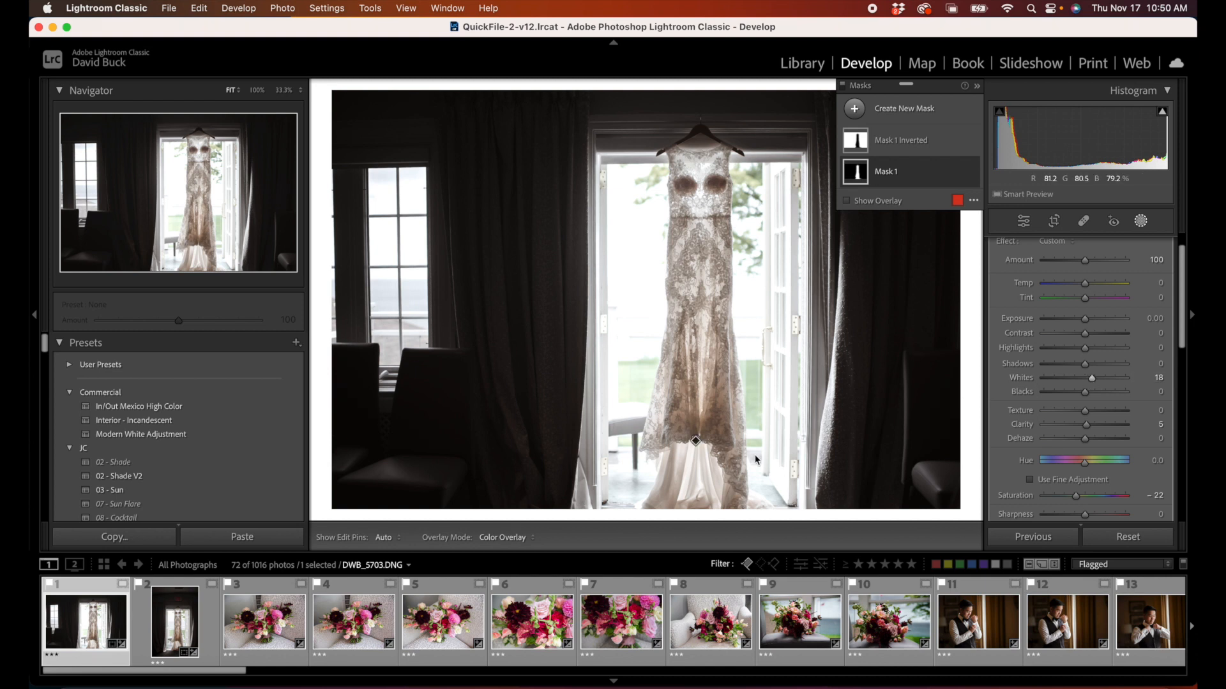
Step: Synchronize only the masking settings, with both masks, from the landscape dress photo to the portrait dress photo
left_click(176, 629)
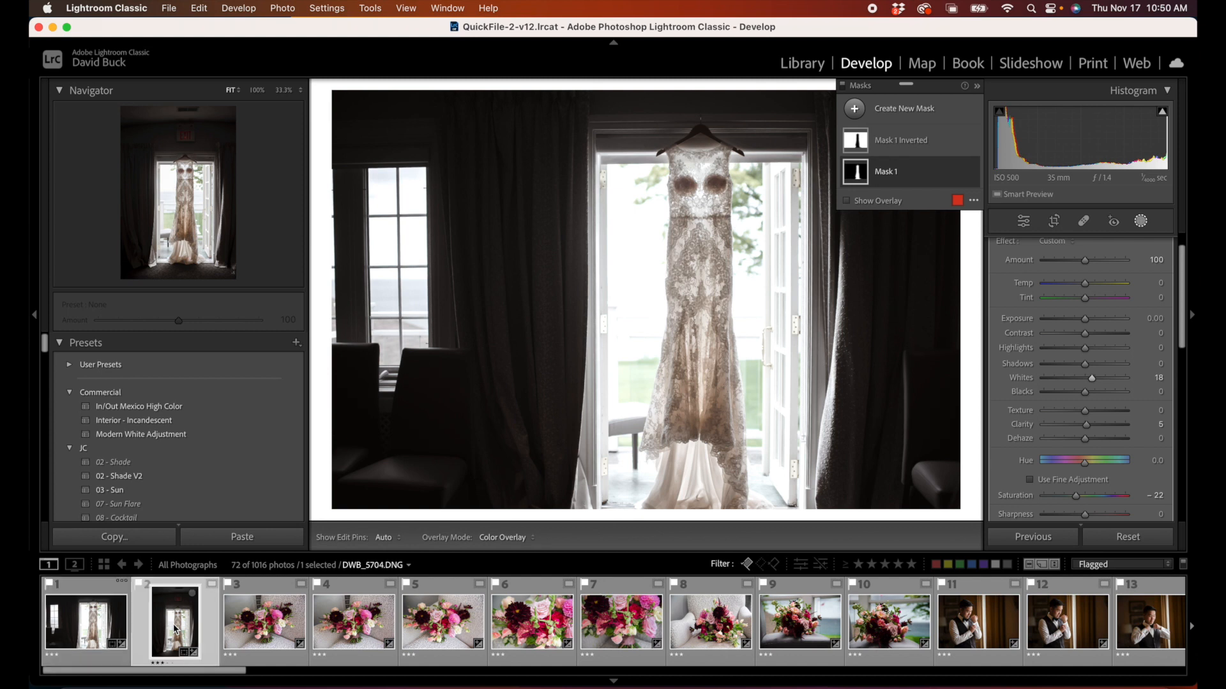
left_click(102, 630)
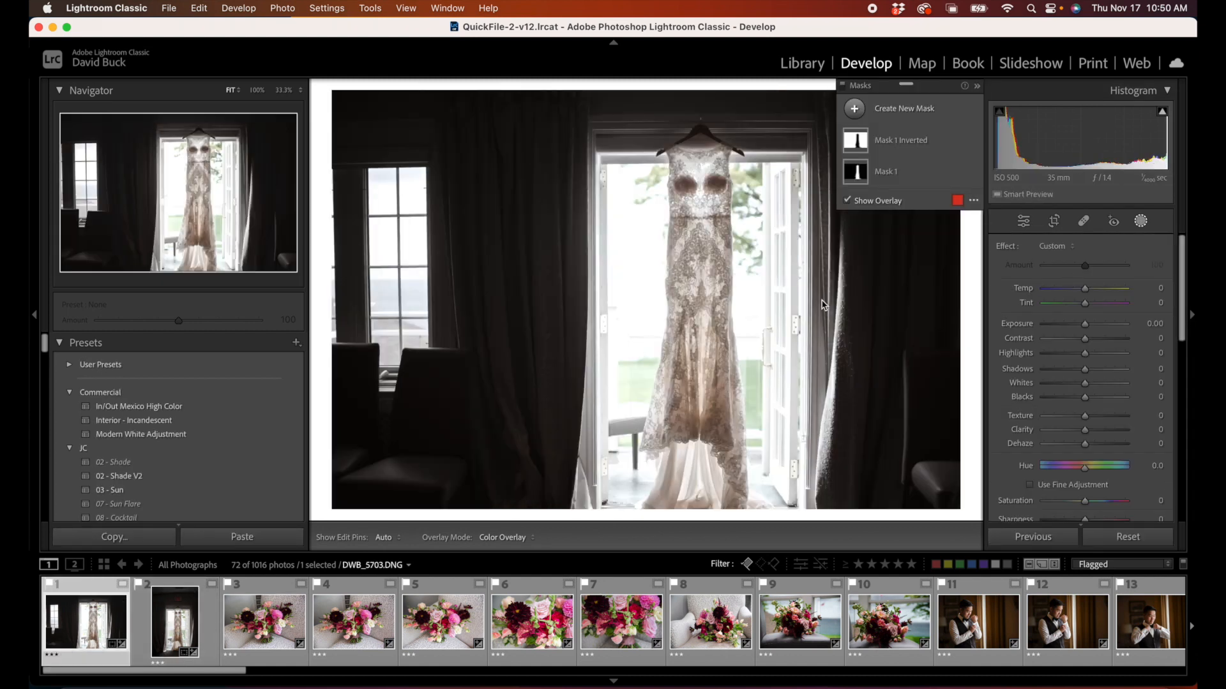
left_click(205, 607, "super")
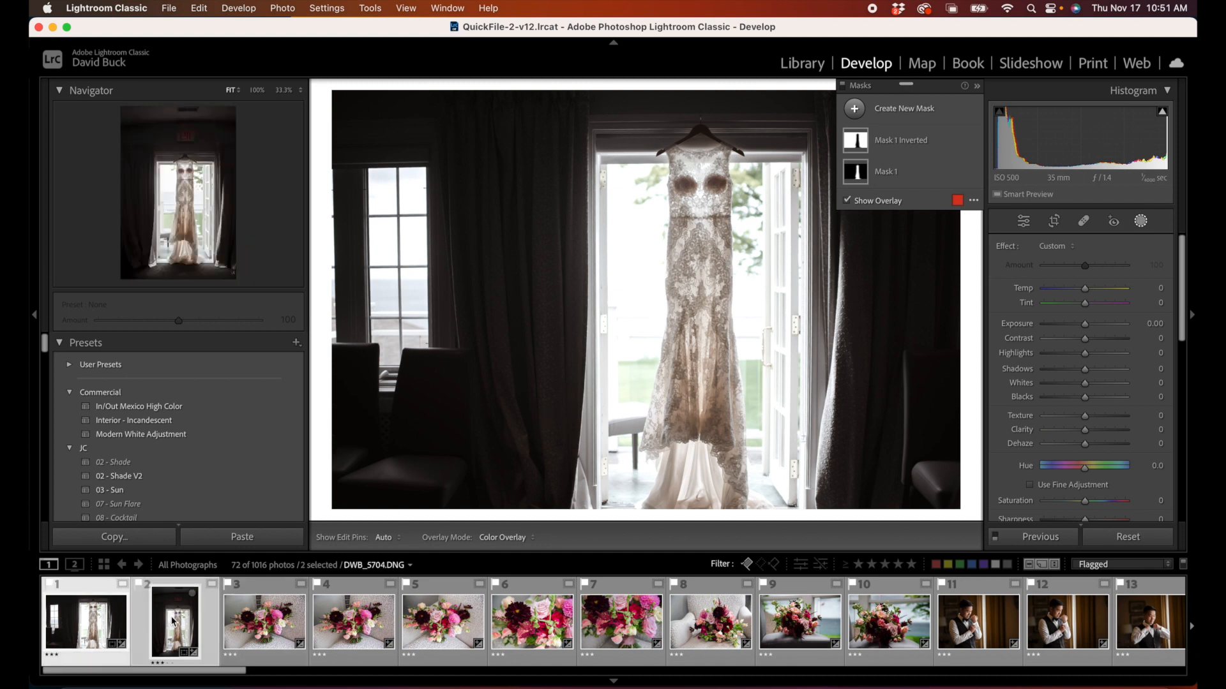
key("super+shift+s")
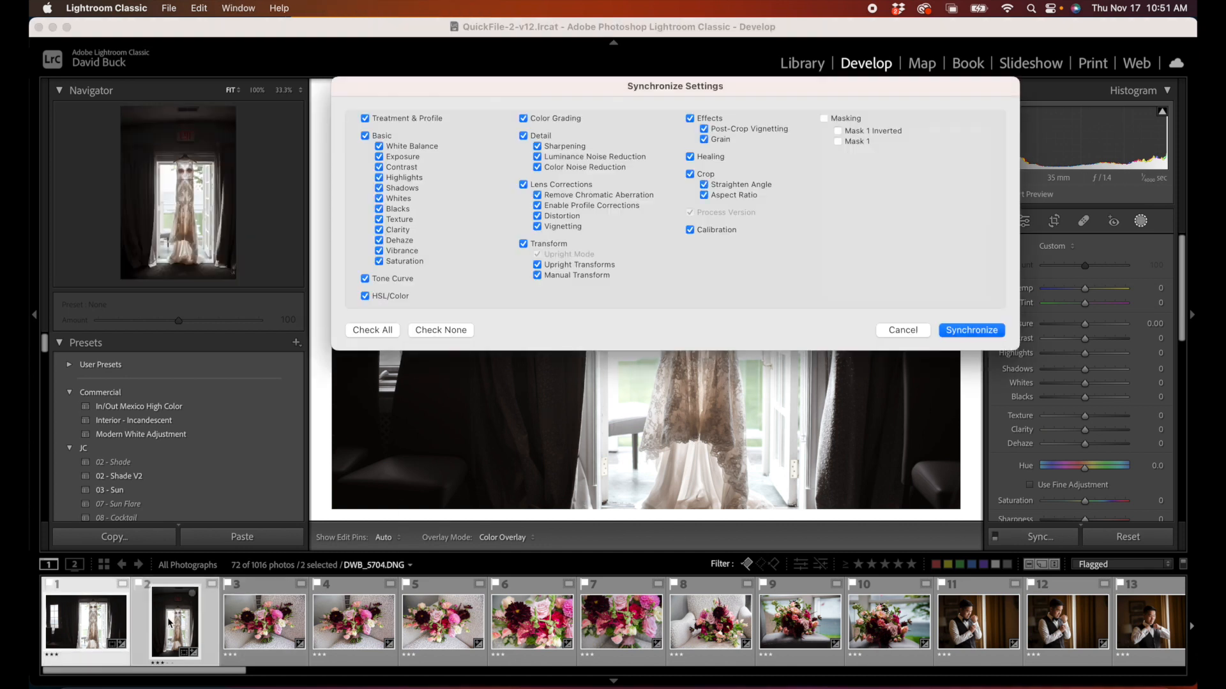
left_click(418, 332)
left_click(841, 119)
left_click(983, 330)
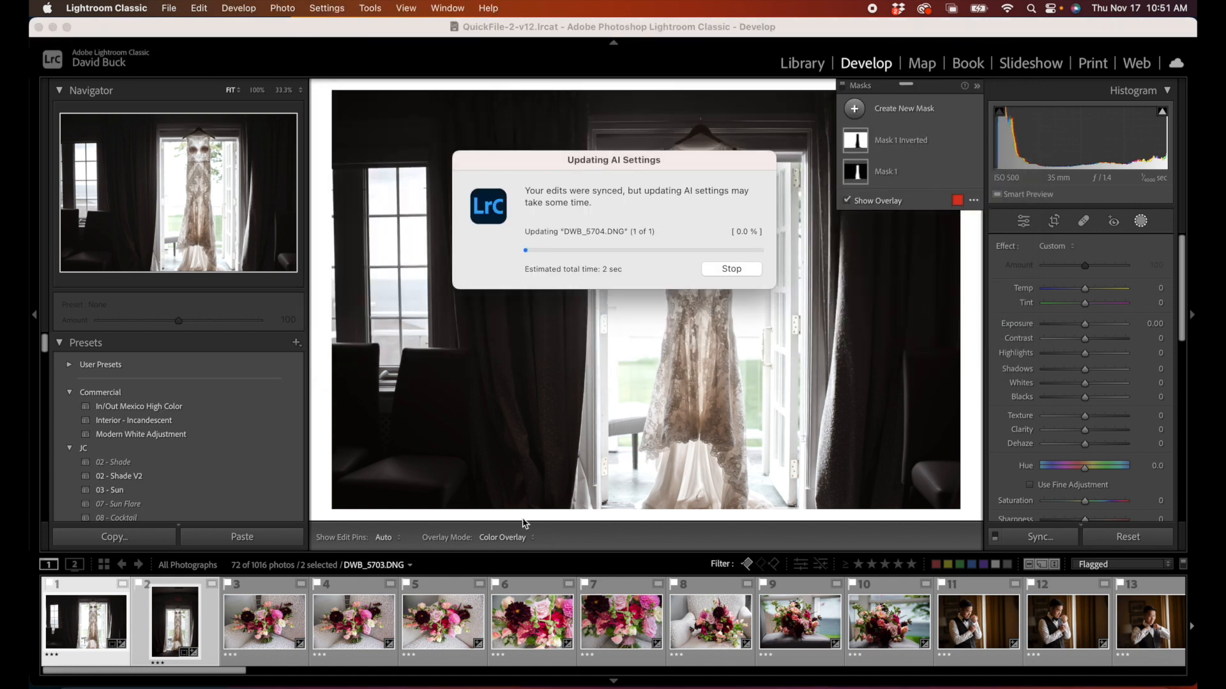
Step: Open the portrait dress photo and check which areas its synced Mask 1 Inverted and Mask 1 cover
left_click(183, 631)
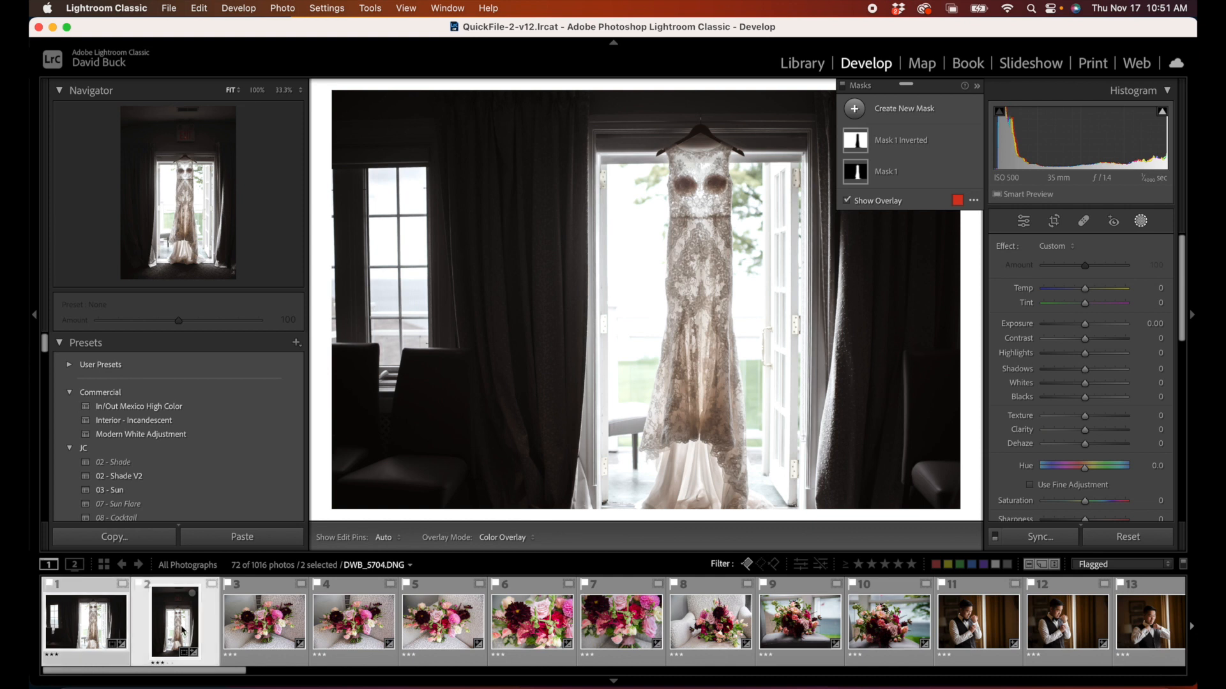
left_click(858, 145)
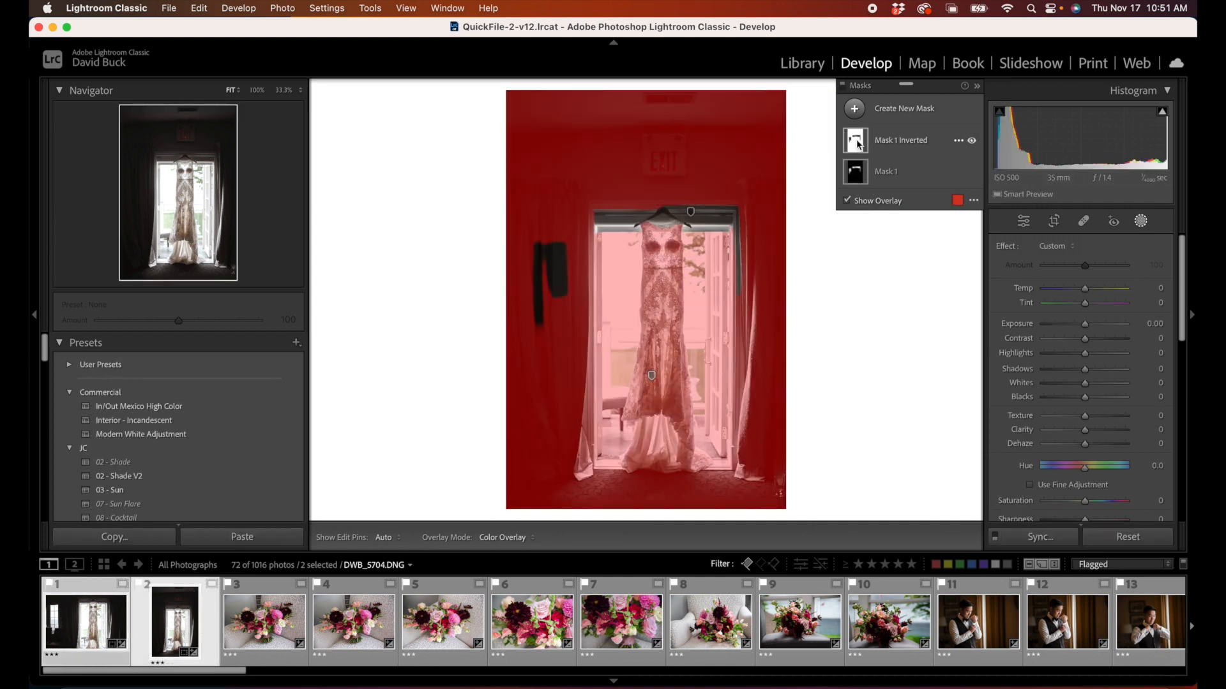
left_click(858, 172)
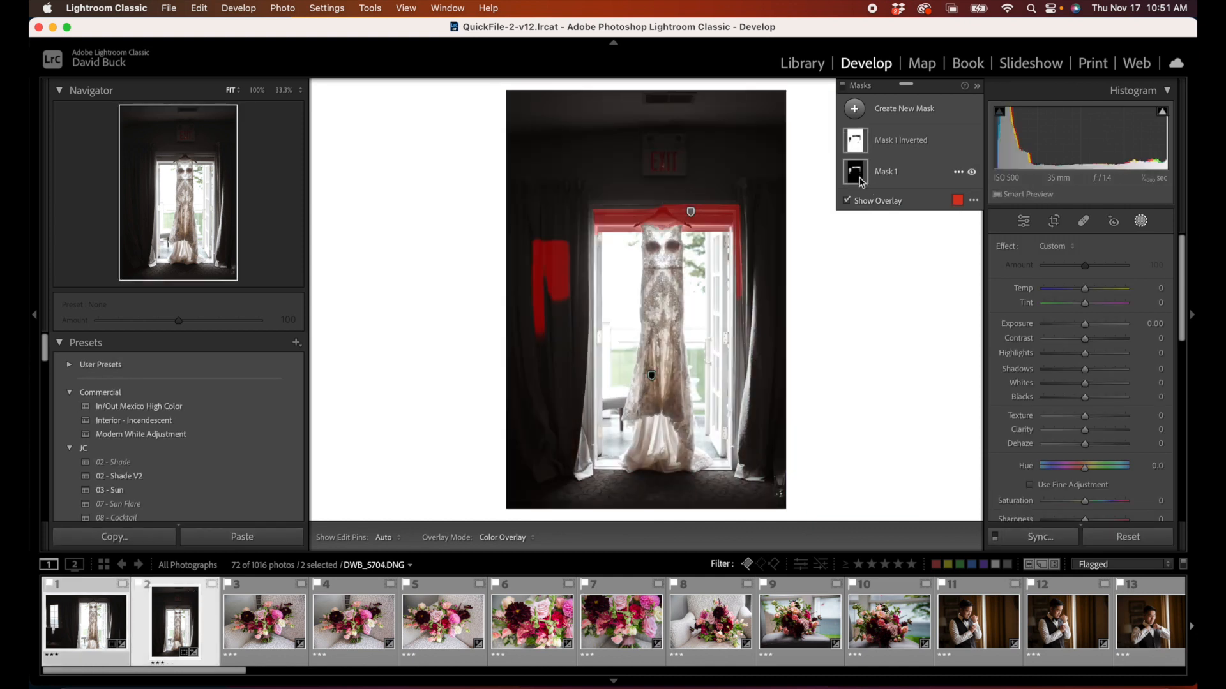
left_click(909, 173)
left_click(960, 173)
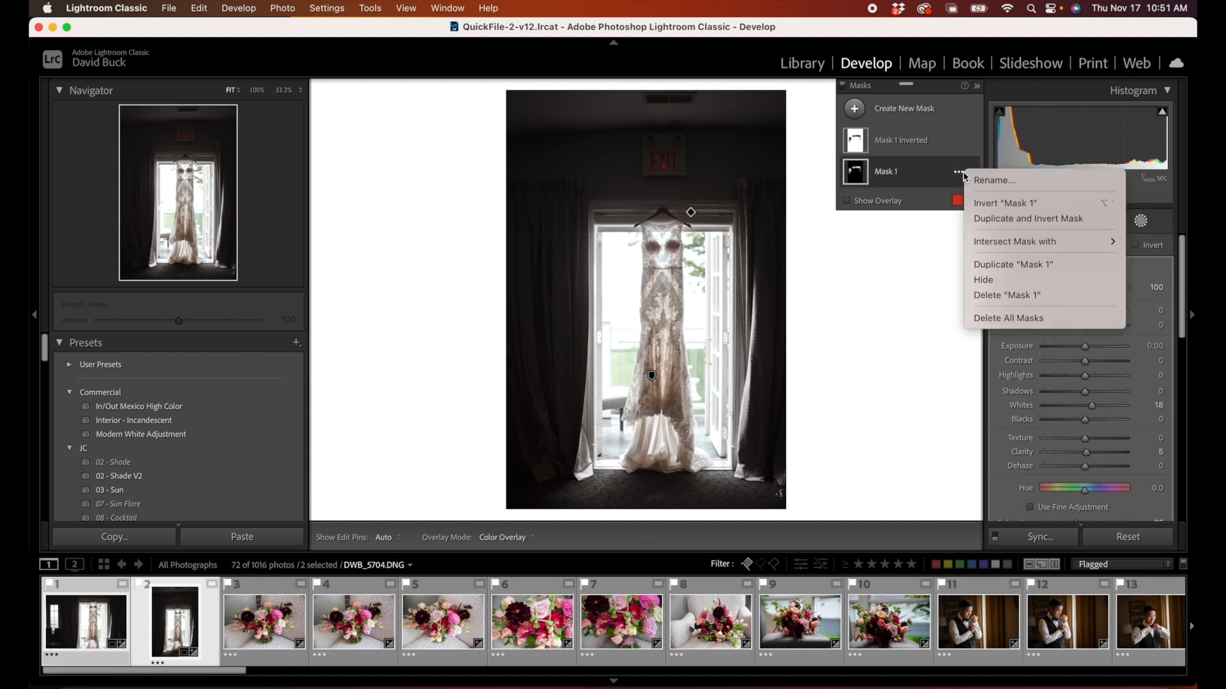
left_click(936, 173)
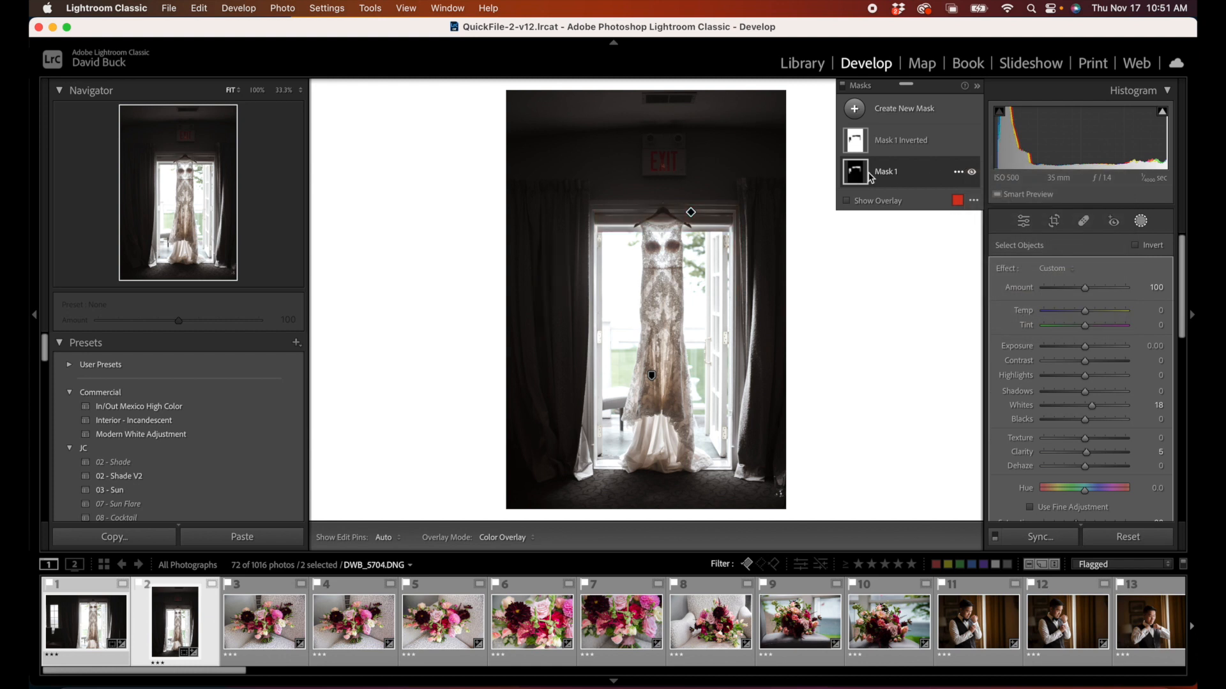
Step: Add an object selection to Mask 1 by brushing down the length of the hanging dress
left_click(857, 176)
left_click(859, 179)
left_click(861, 181)
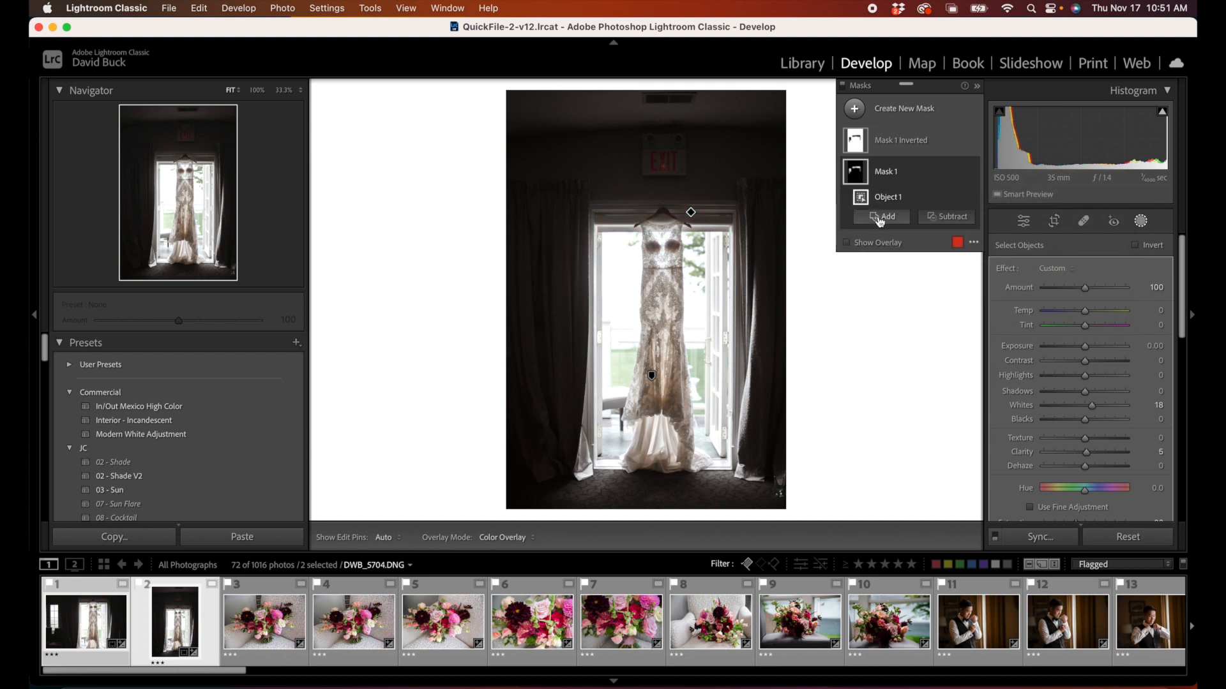
left_click(880, 219)
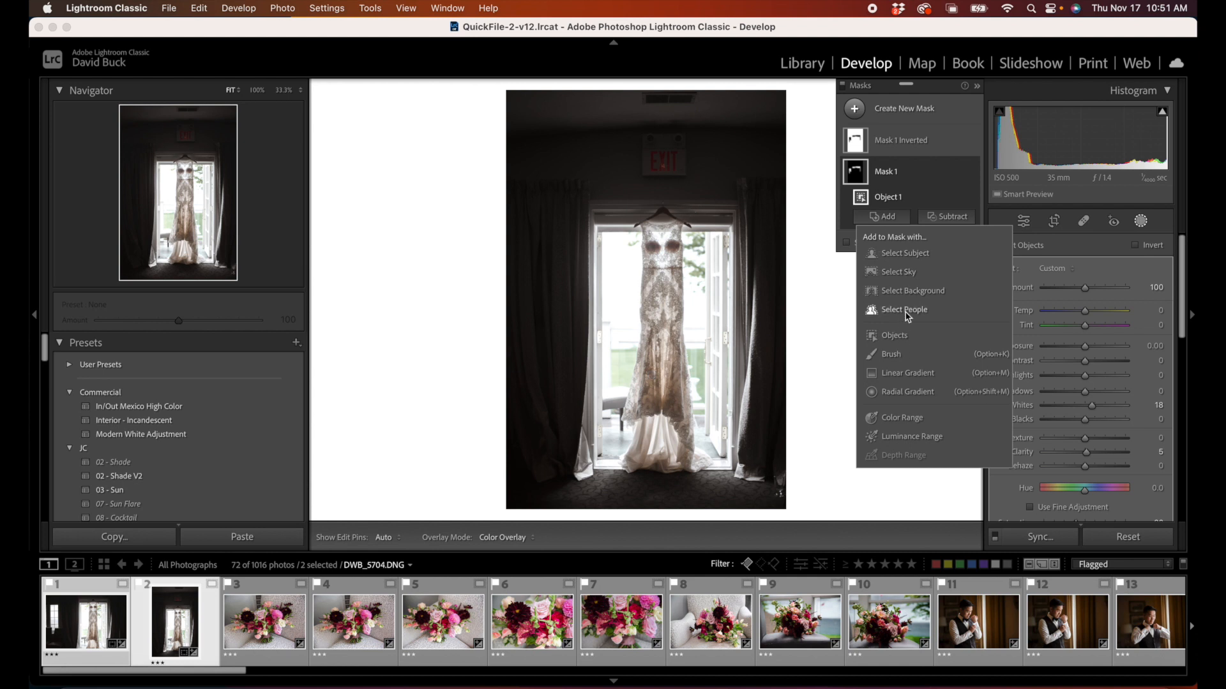
left_click(893, 335)
mouse_move(665, 229)
left_mouse_down()
mouse_move(655, 420)
mouse_move(672, 466)
mouse_move(667, 393)
left_mouse_up()
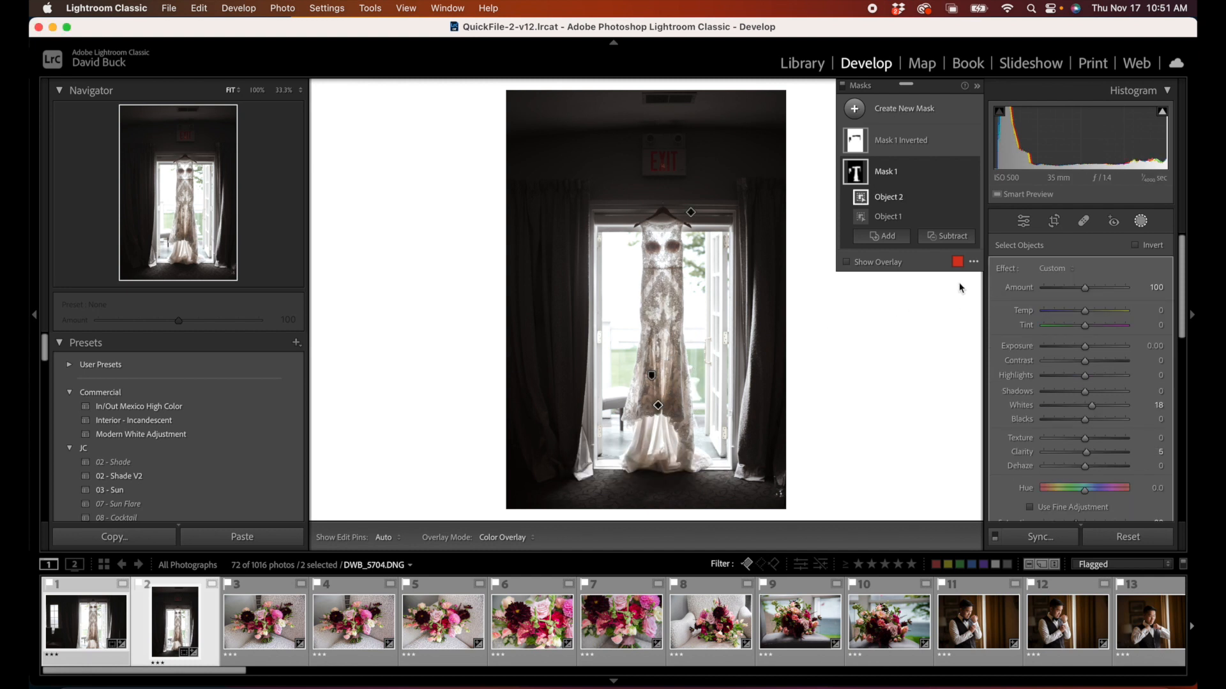
Step: Subtract the door frame and curtain areas around the dress from Mask 1 with a size 13 brush
left_click(856, 145)
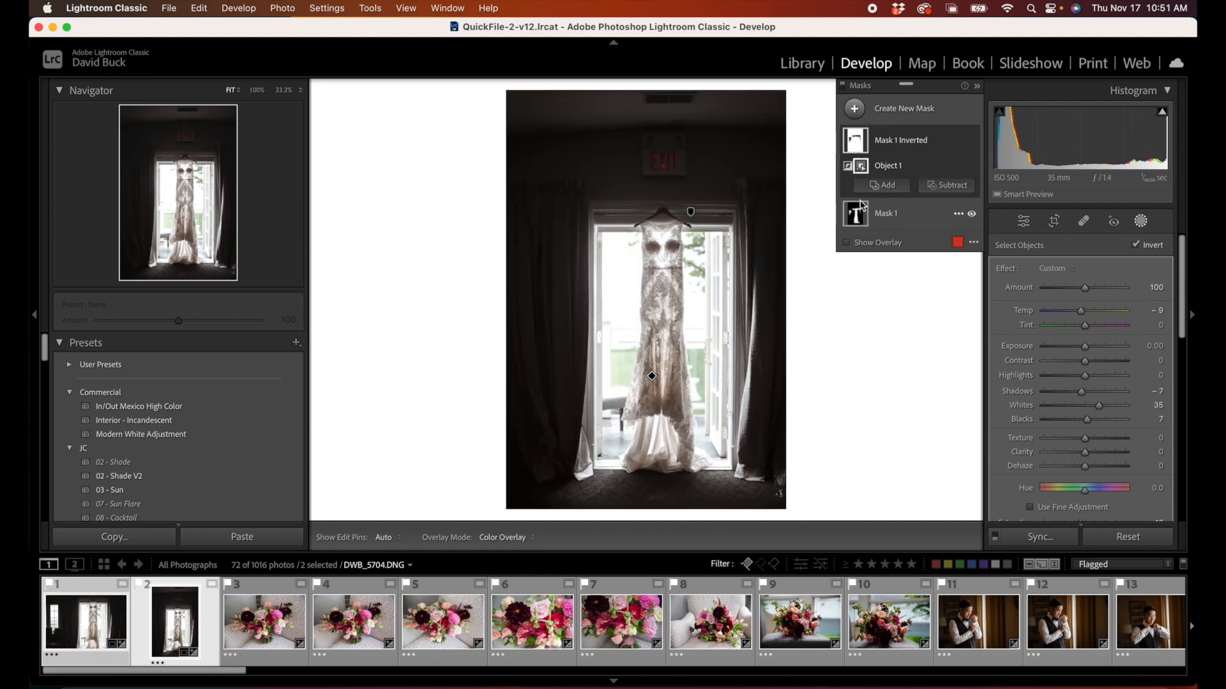
left_click(856, 213)
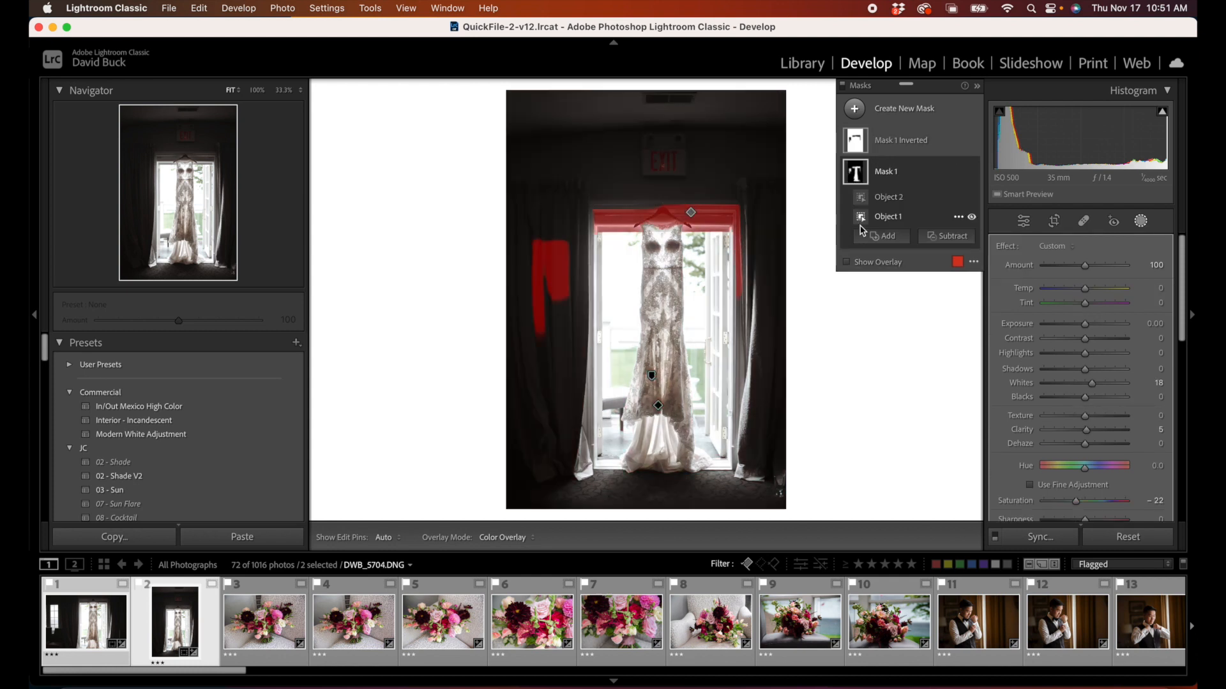
left_click(947, 236)
left_click(955, 374)
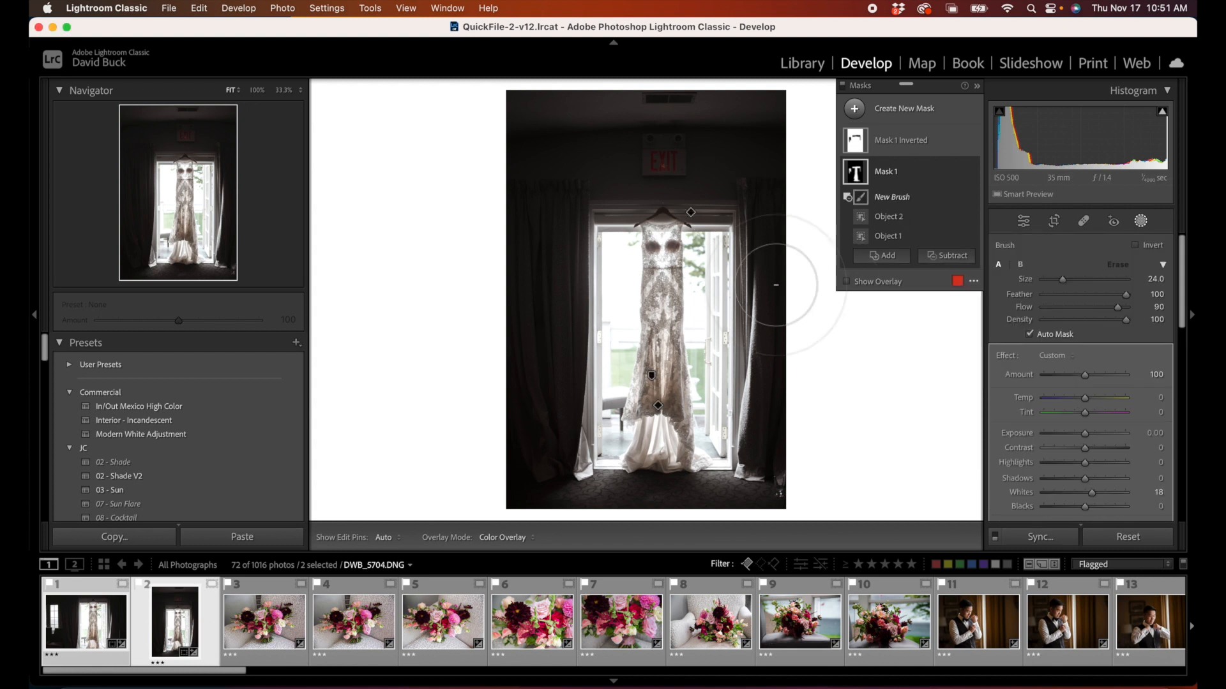
scroll(737, 251, "down", 10)
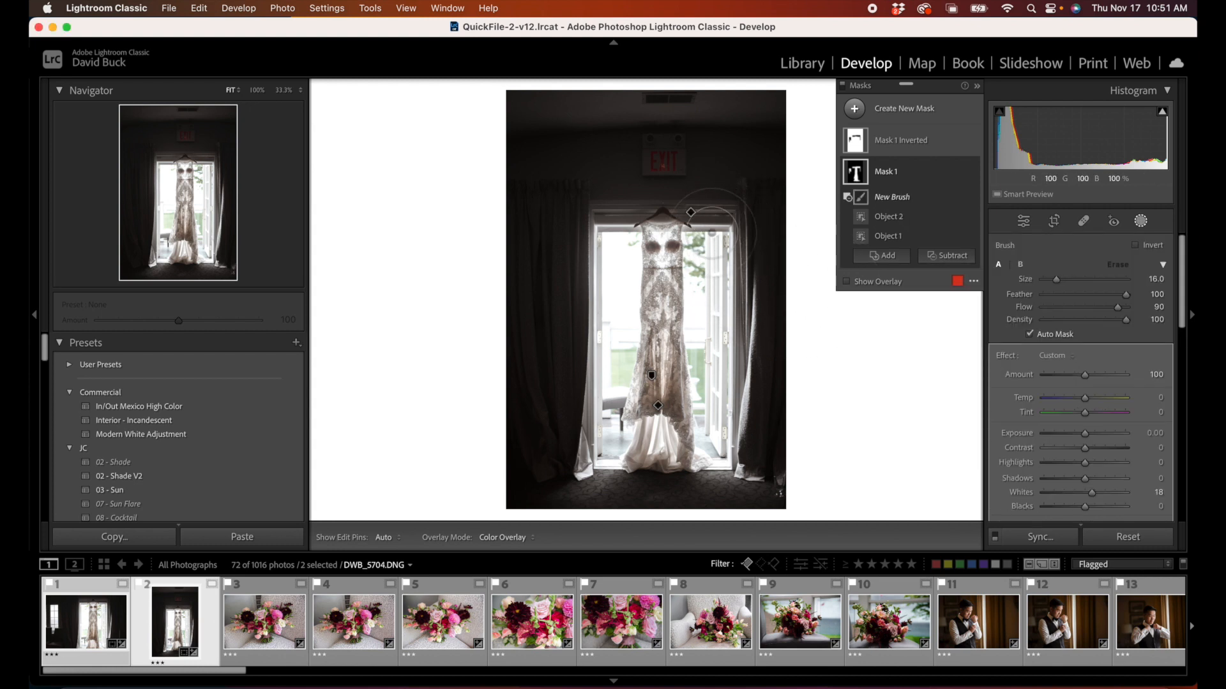
left_click_drag(698, 215, 692, 211)
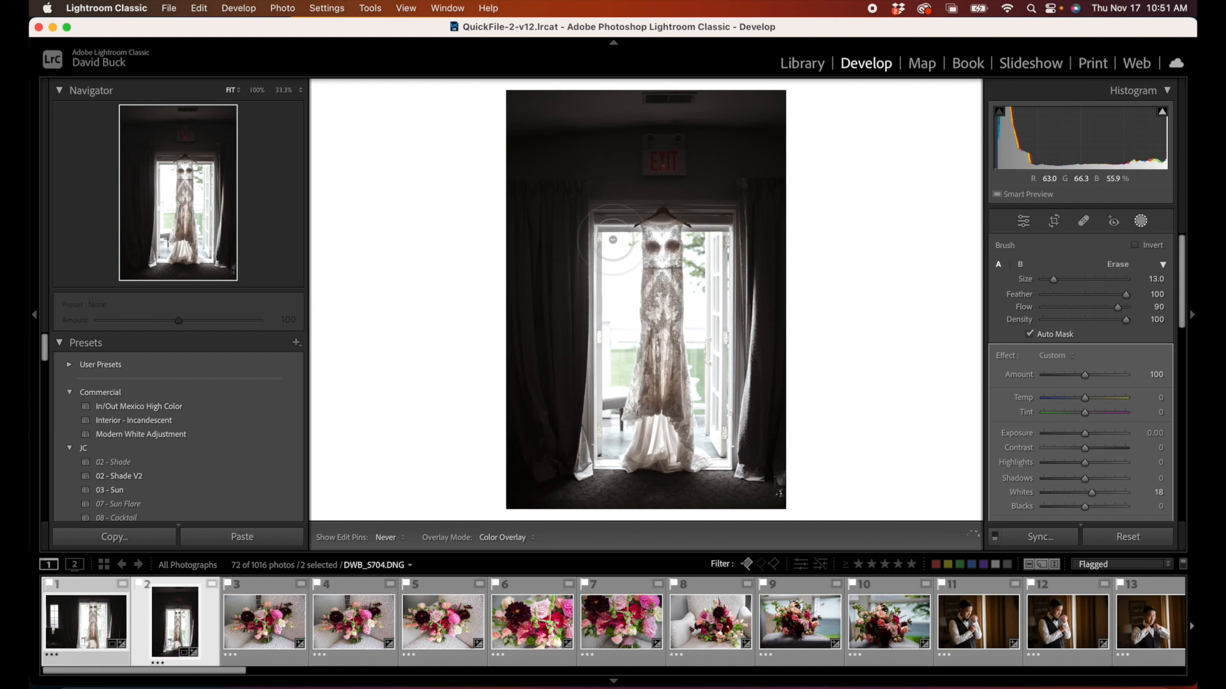
left_click_drag(569, 376, 570, 374)
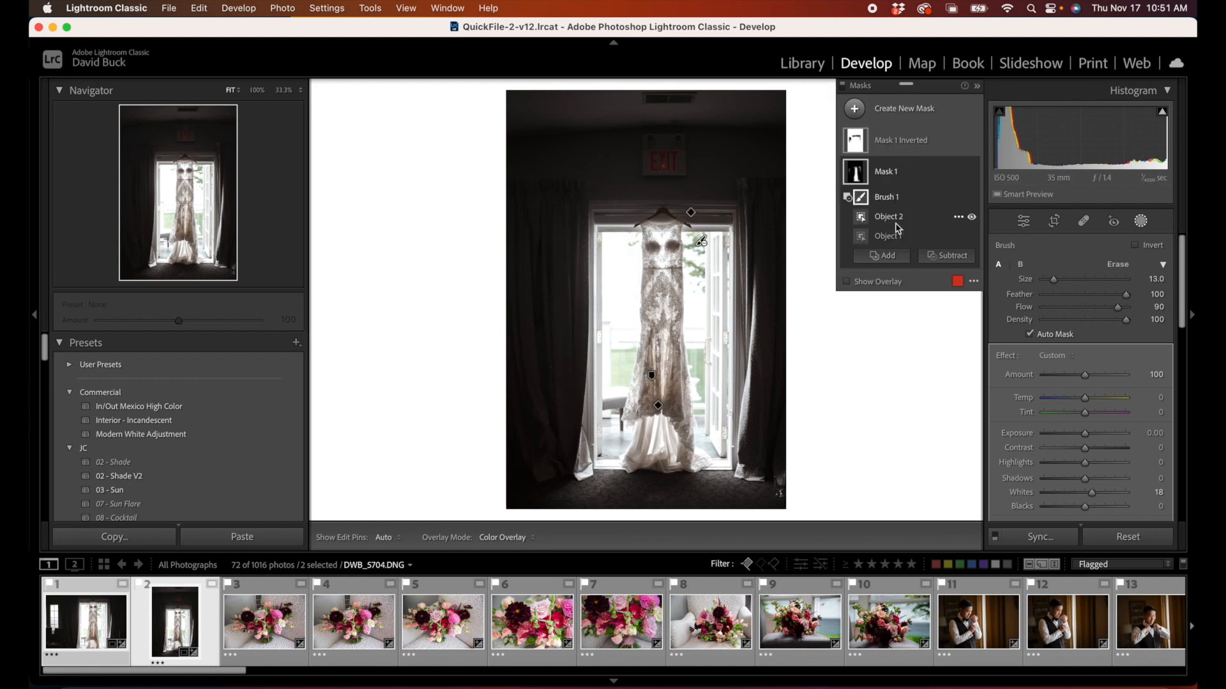
mouse_move(736, 274)
left_mouse_down()
mouse_move(735, 211)
mouse_move(763, 268)
left_mouse_up()
mouse_move(562, 293)
left_mouse_down()
mouse_move(538, 265)
mouse_move(554, 245)
left_mouse_up()
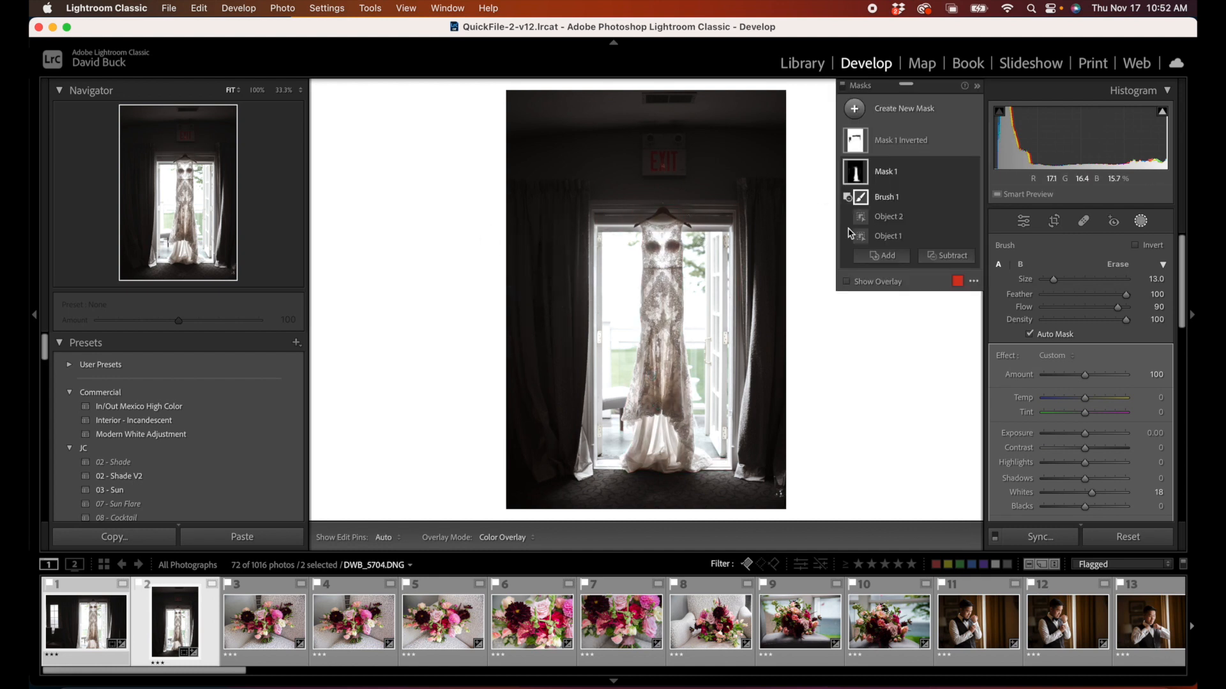
Step: Set Mask 1's Exposure to 0.10 and Contrast to -17 on the portrait dress photo
mouse_move(860, 176)
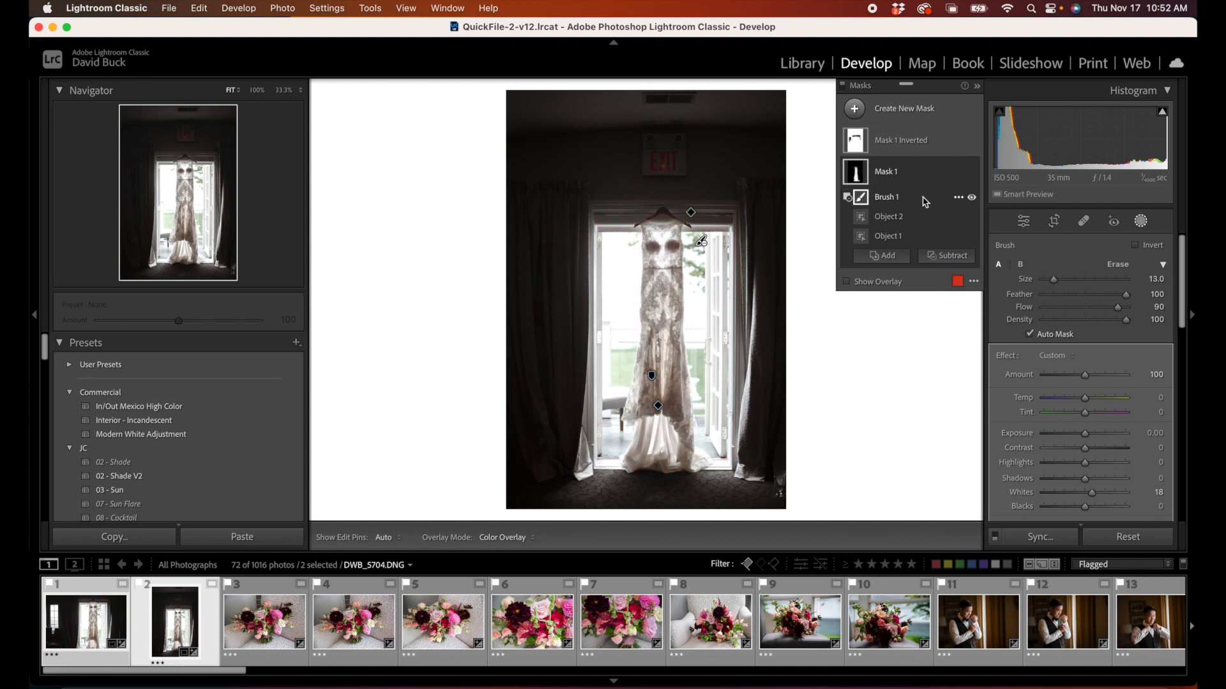
left_click_drag(1096, 434, 1100, 439)
mouse_move(1096, 437)
left_mouse_down()
mouse_move(1064, 450)
mouse_move(1081, 450)
left_mouse_up()
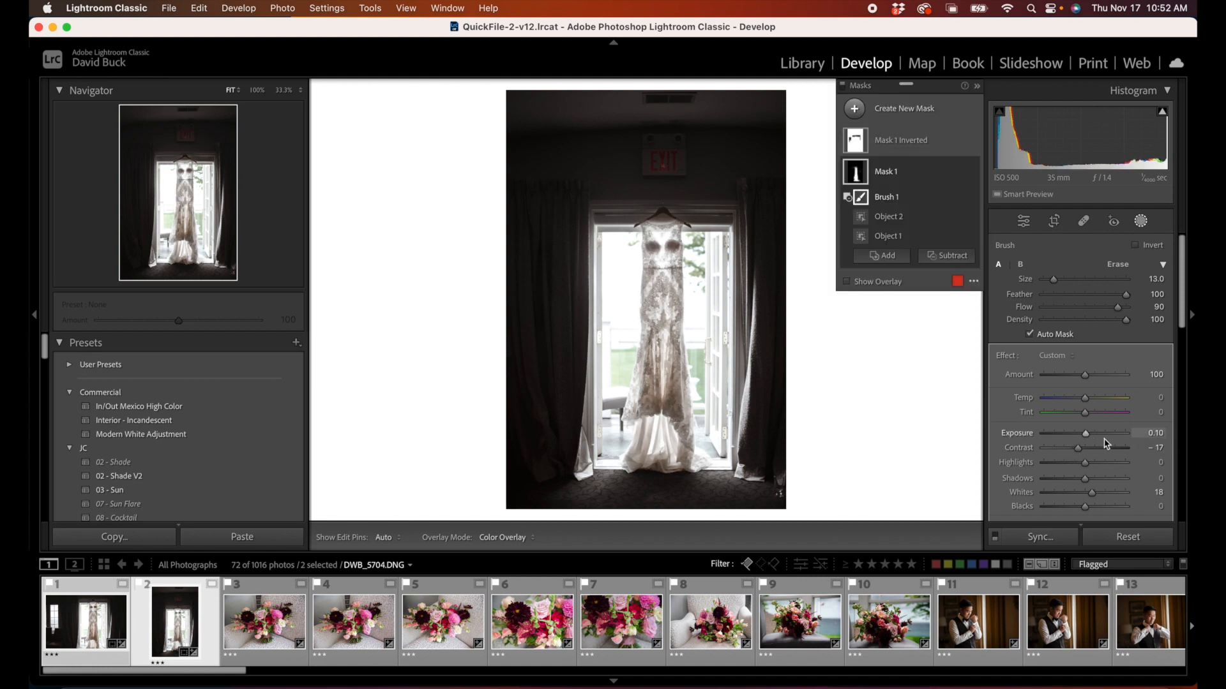
Step: Open the first bouquet photo, try collapsing and expanding its mask list, and close and reopen masking
left_click(249, 634)
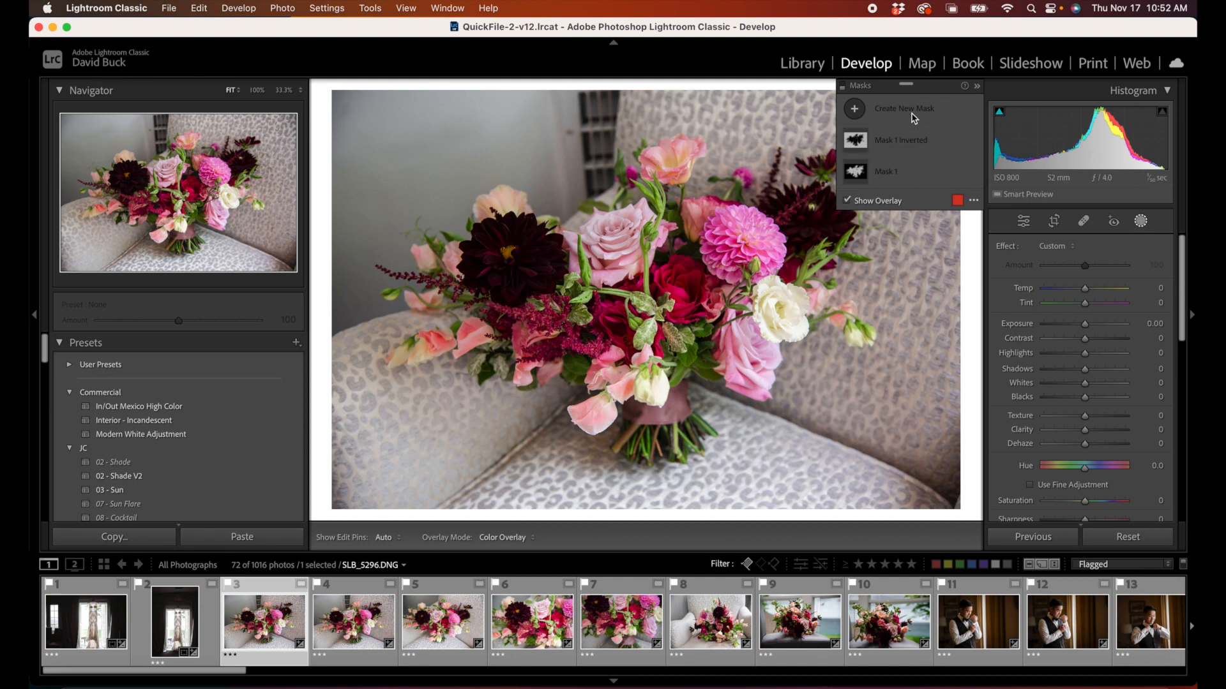
left_click(978, 87)
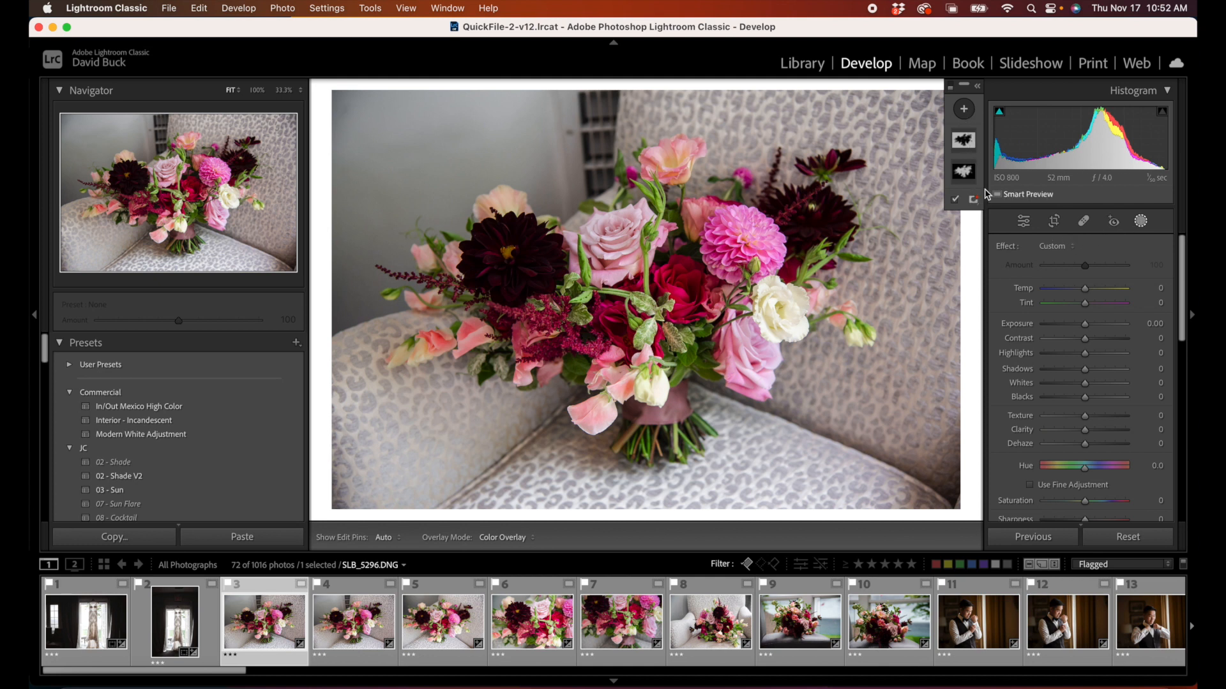
left_click(1142, 221)
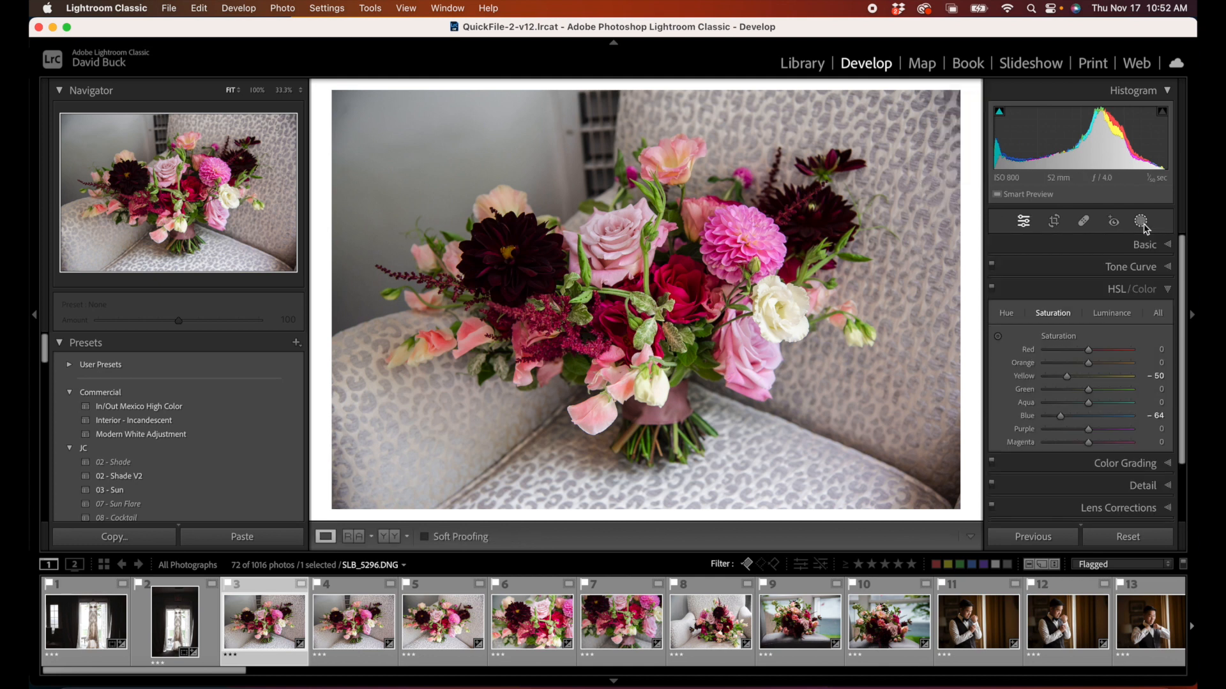
left_click(1141, 221)
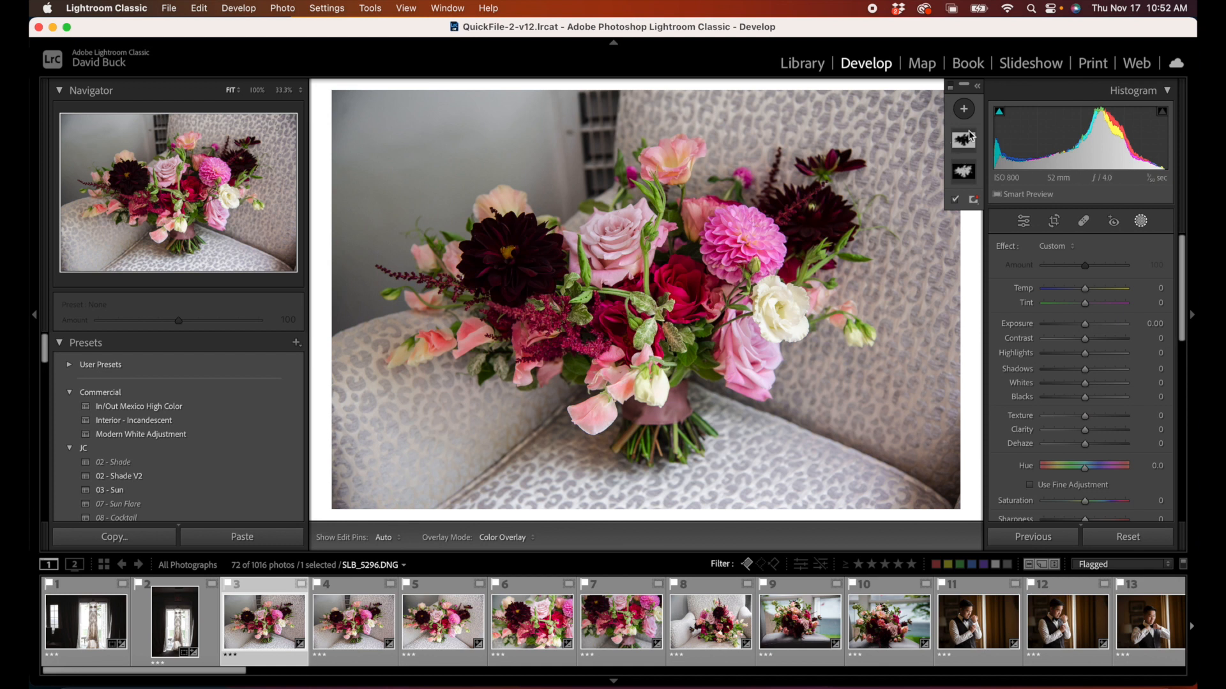
left_click(976, 89)
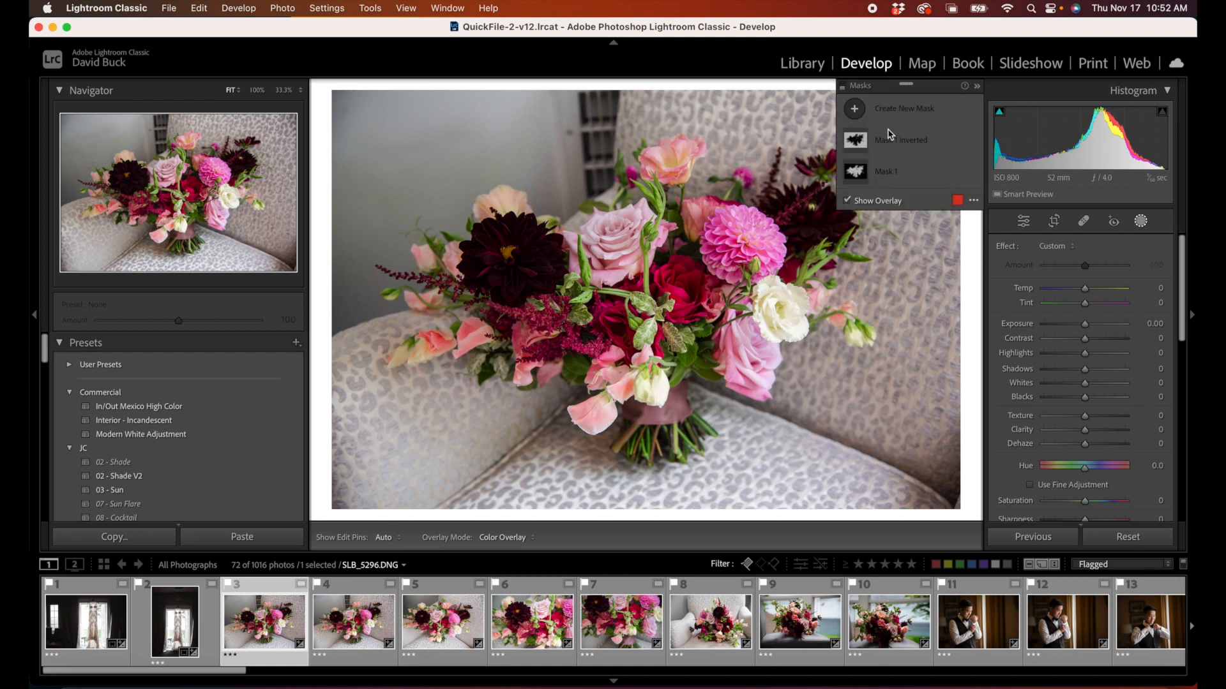
Step: Open the second bouquet photo, create a subject mask of the bouquet, and duplicate and invert that mask
left_click(326, 648)
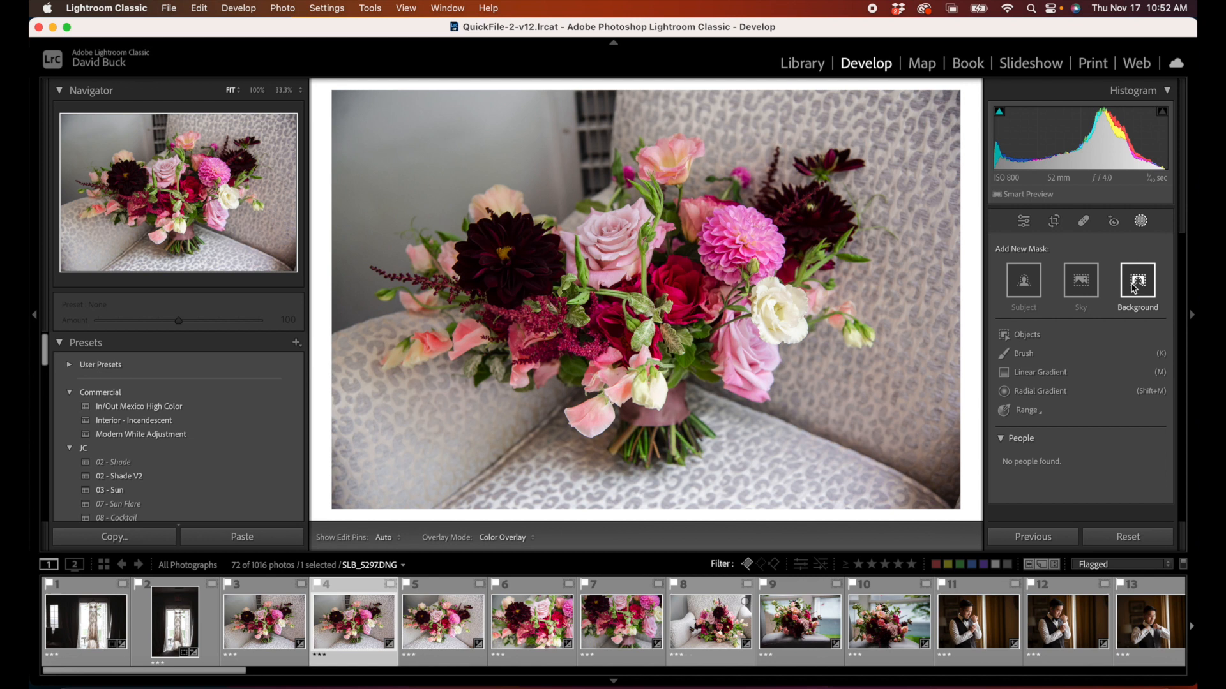
left_click(1023, 284)
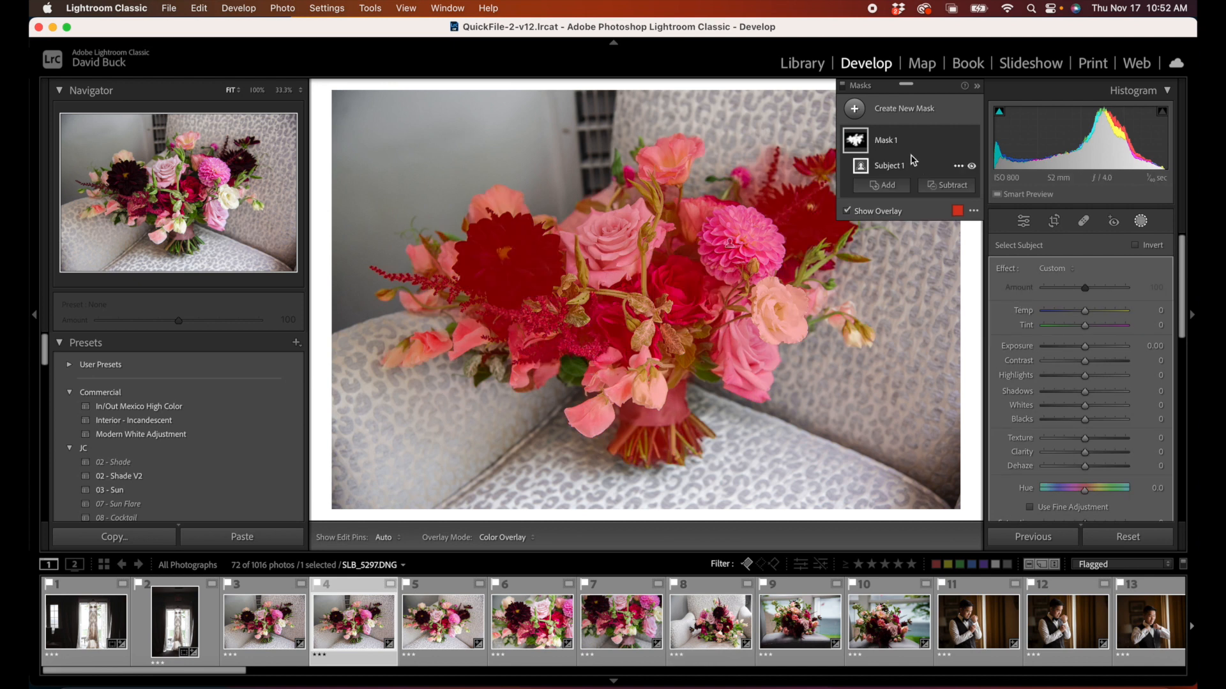
right_click(895, 145)
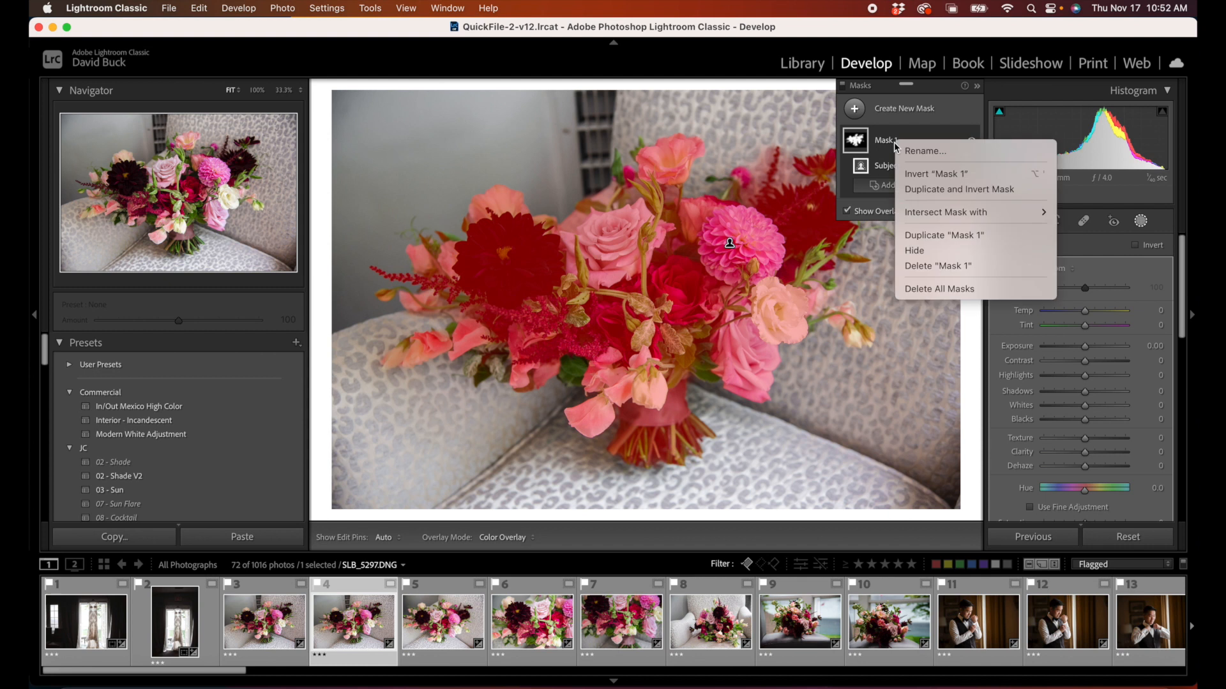
left_click(927, 191)
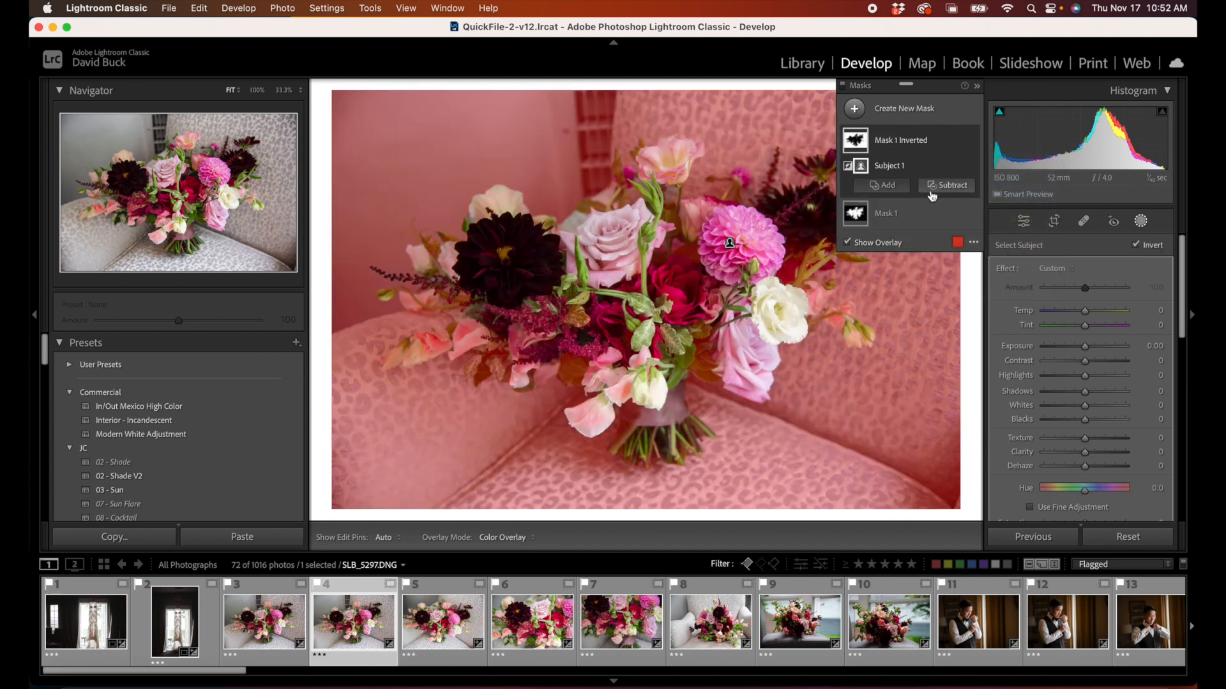
Step: Set the inverted mask around the bouquet to Temp -28 and Saturation -21
left_click_drag(1084, 311, 1073, 313)
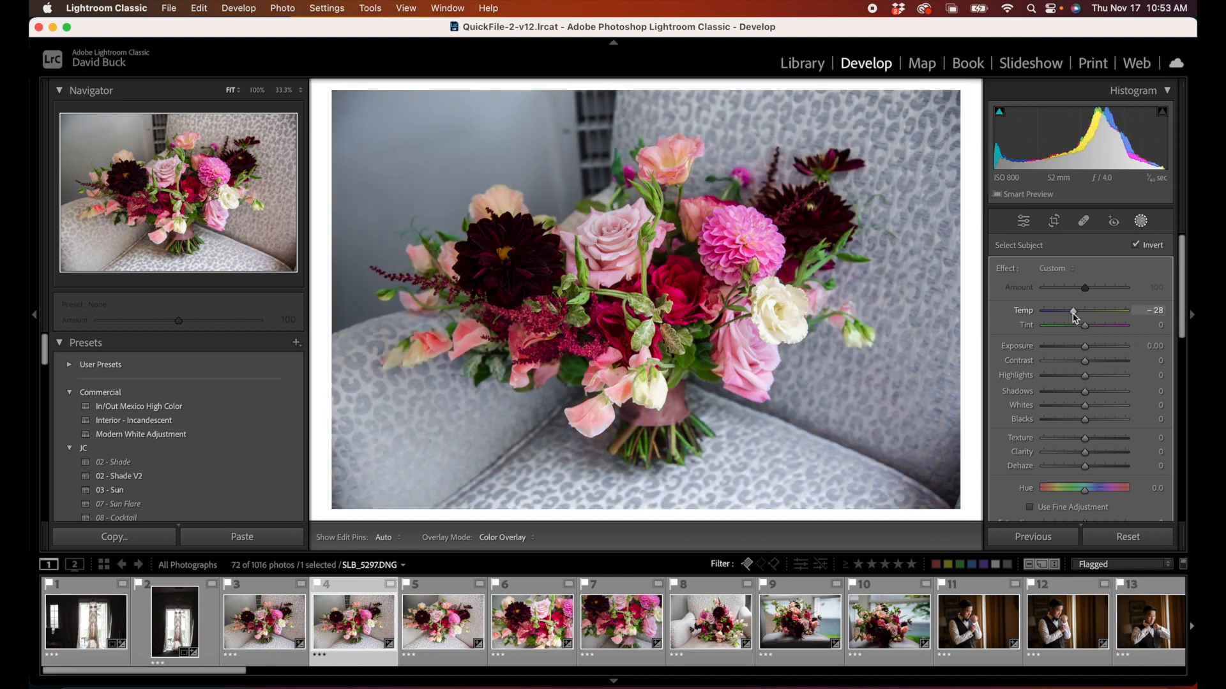
scroll(1087, 505, "down", 3)
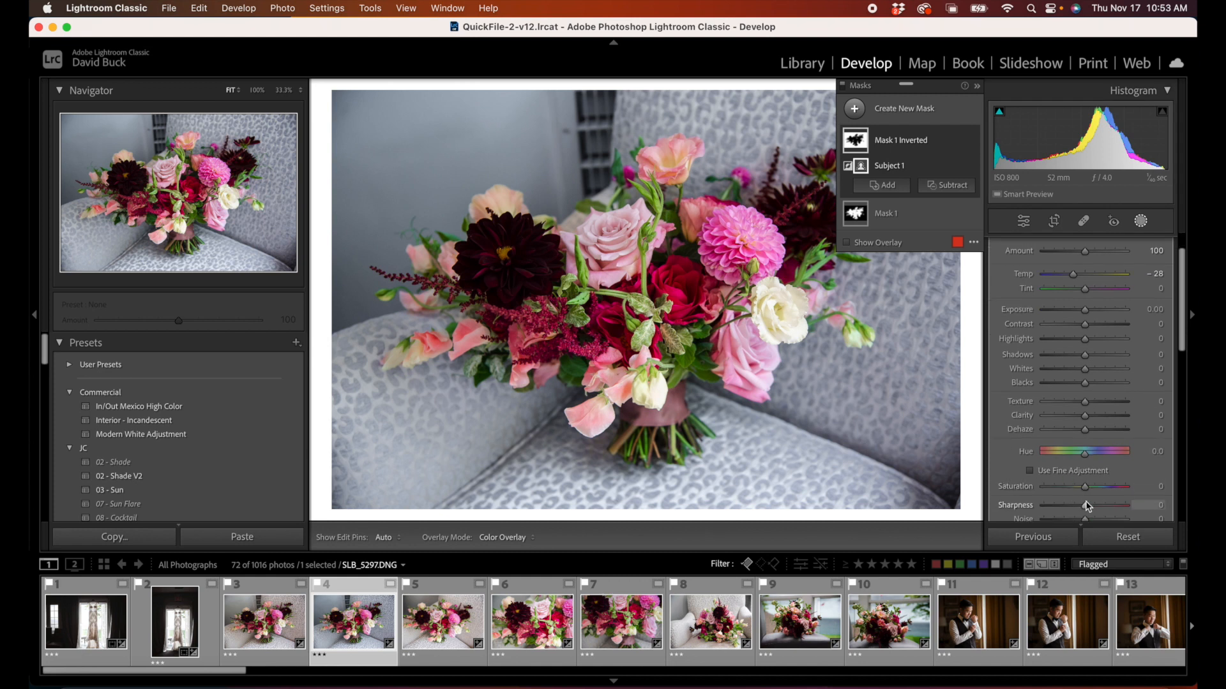
left_click_drag(1085, 487, 1077, 490)
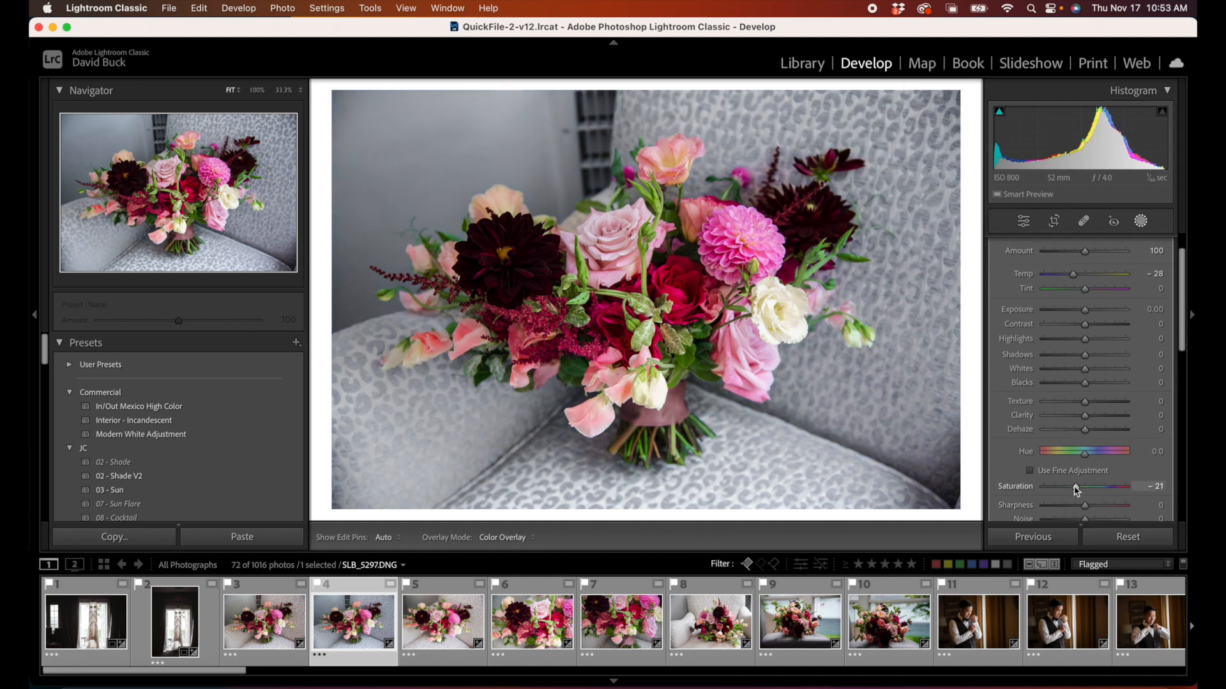
Step: Set the inverted bouquet mask's Saturation to -19 and toggle all masks off and on repeatedly to compare the photo
left_click_drag(1077, 490, 1078, 490)
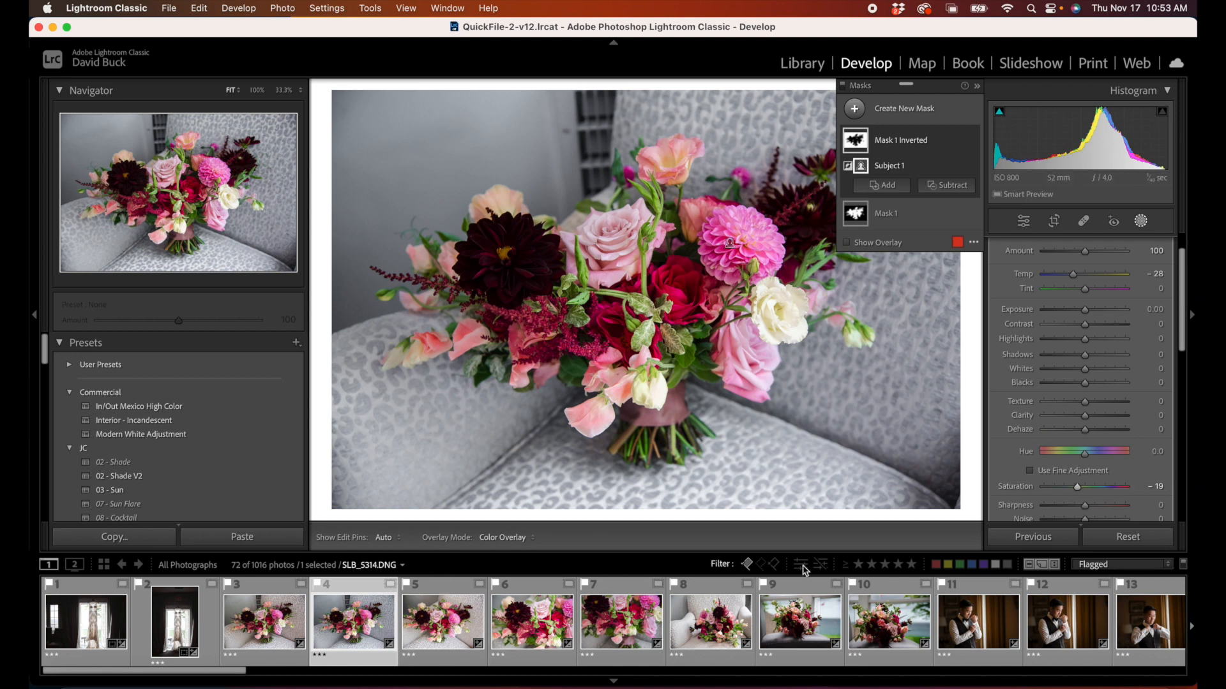
scroll(1034, 460, "down", 5)
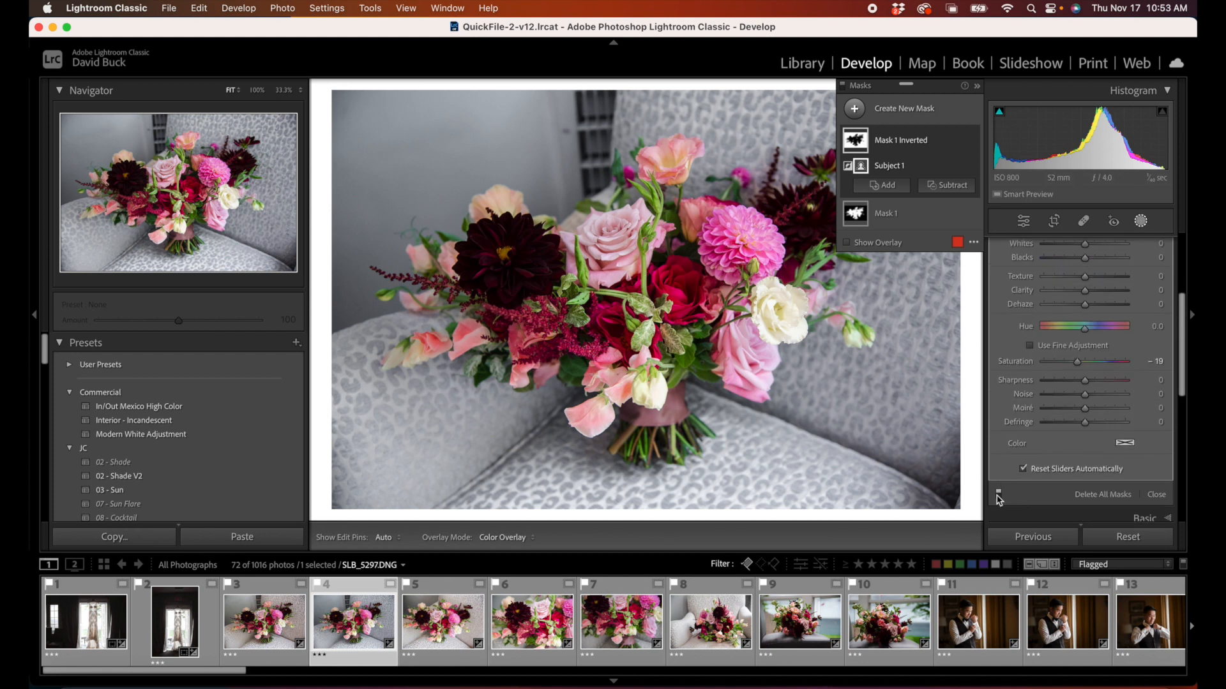
left_click(998, 494)
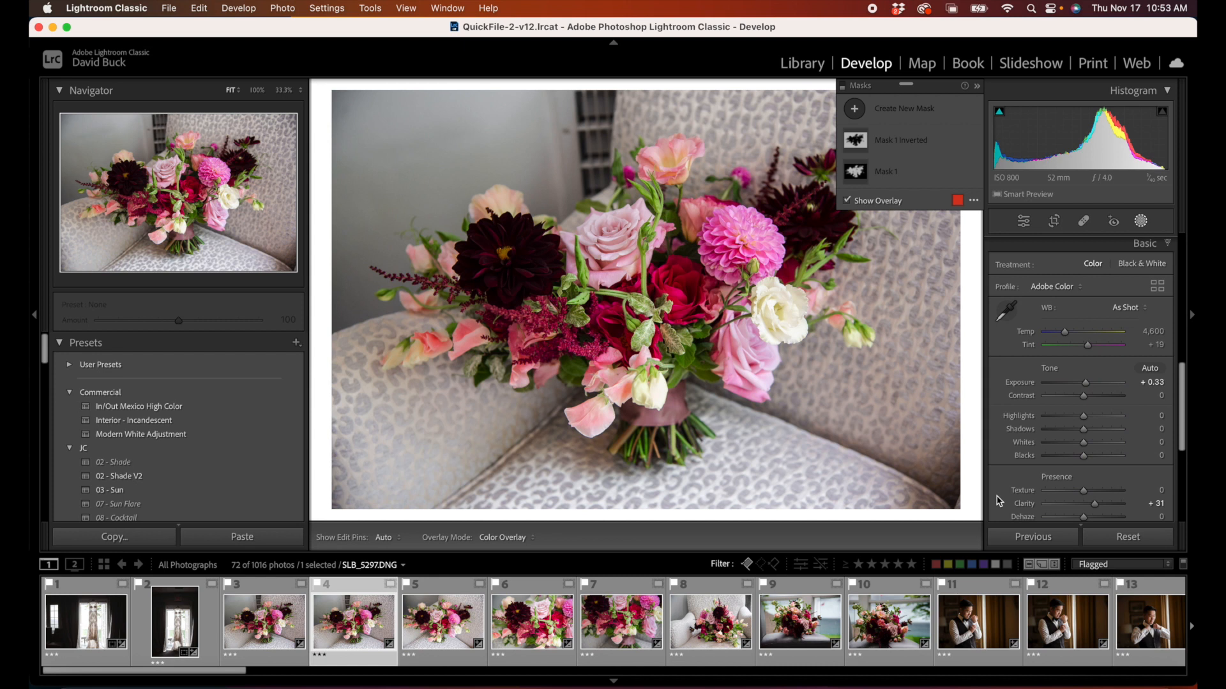
scroll(1021, 369, "down", 2)
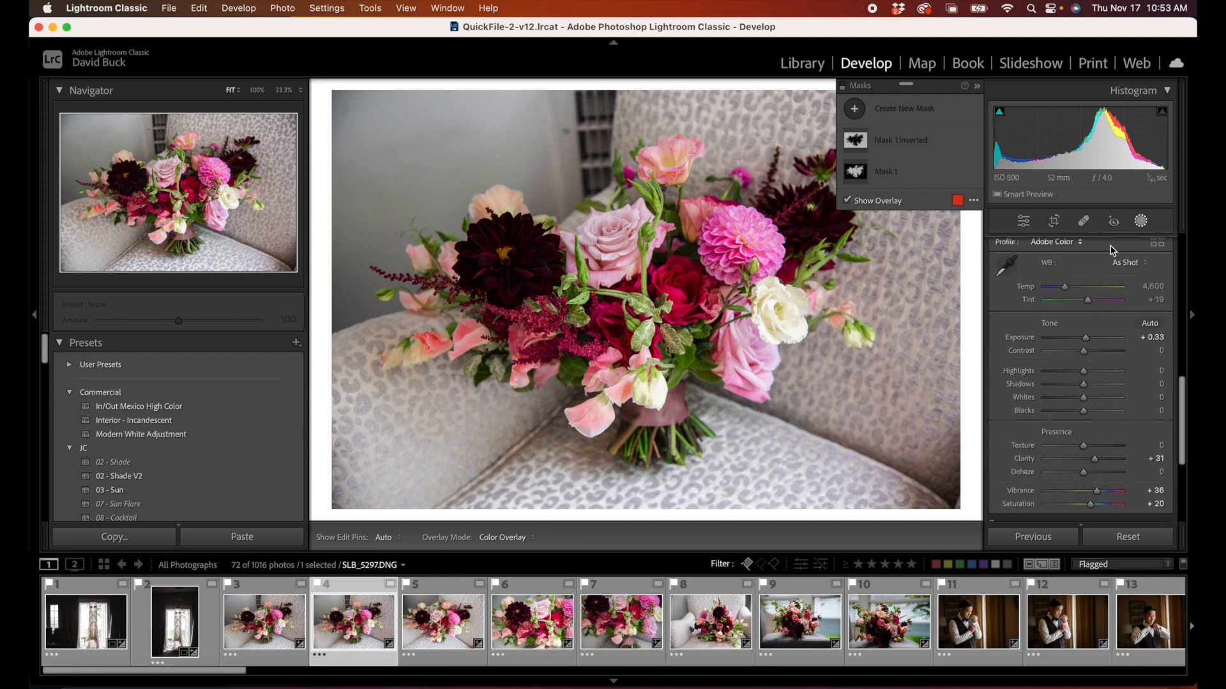
left_click(1140, 221)
left_click(1140, 220)
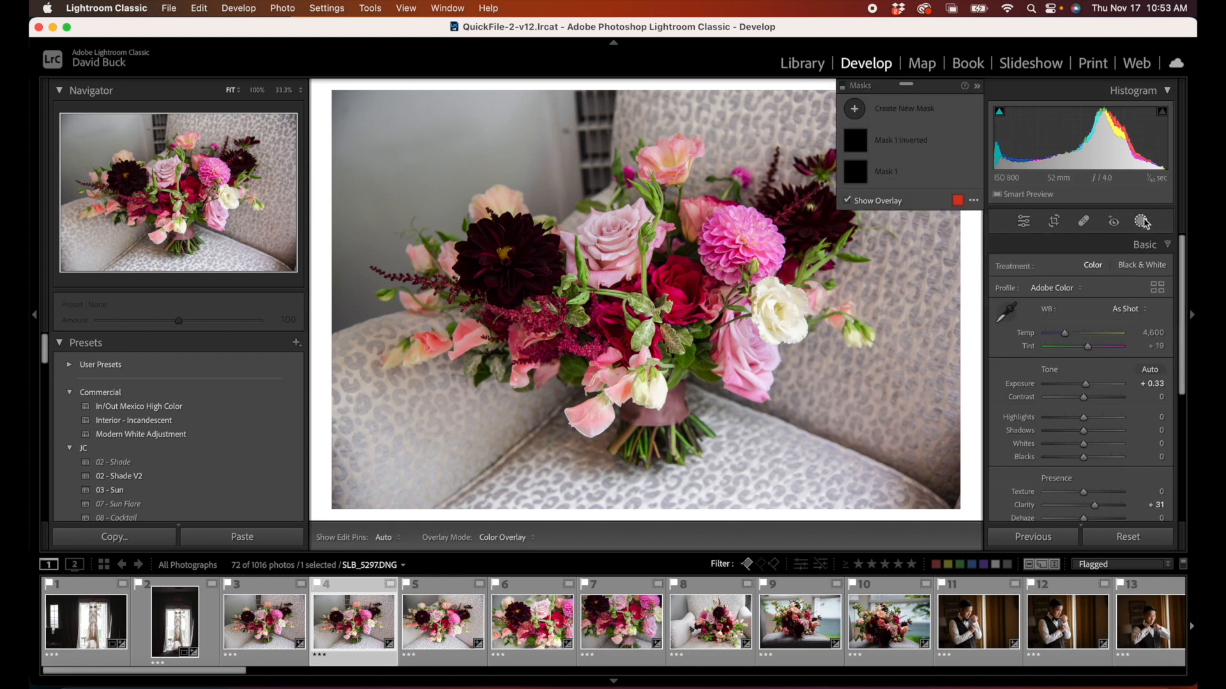
scroll(1060, 396, "down", 8)
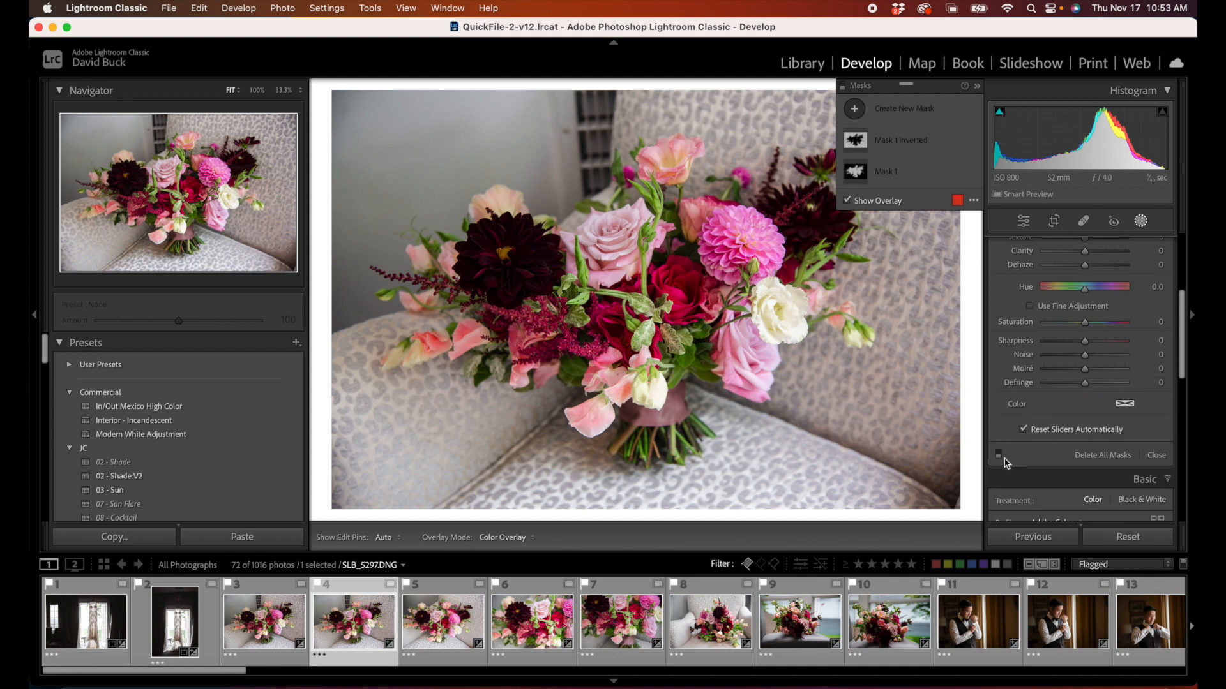
left_click(999, 455)
left_click(999, 455)
left_click(1000, 459)
left_click(999, 456)
left_click(999, 456)
left_click(999, 457)
left_click(999, 457)
left_click(999, 457)
left_click(999, 457)
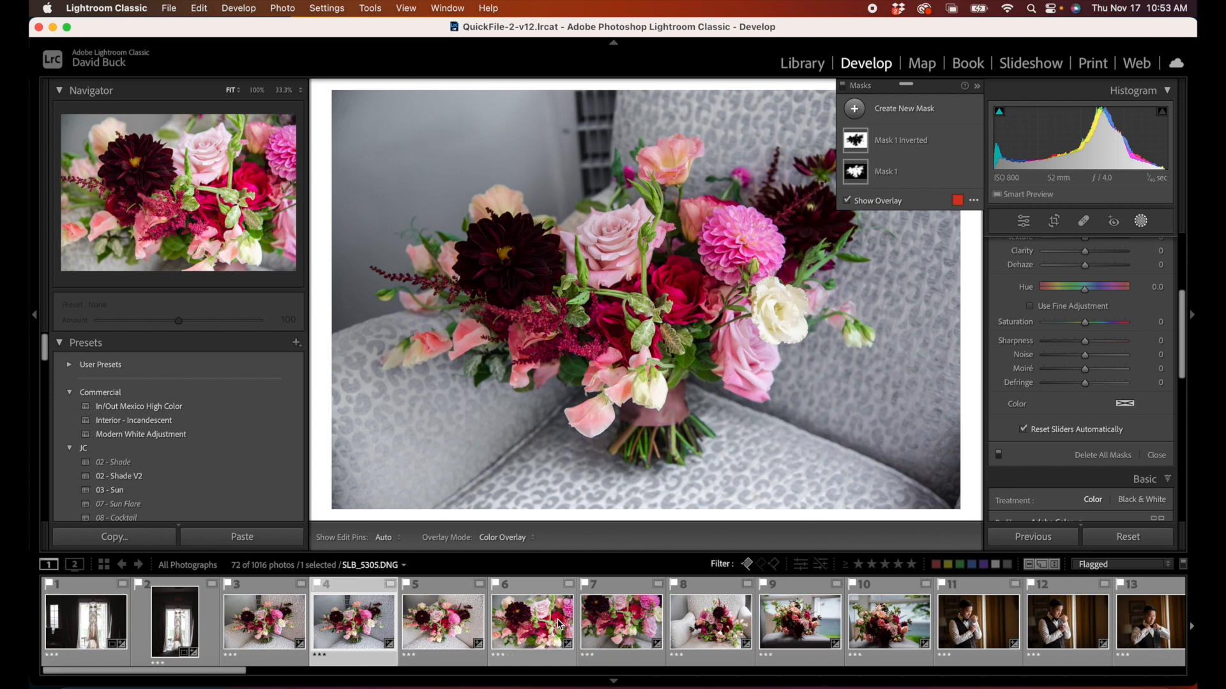
Step: Synchronize only Masking, with Mask 1 Inverted and Mask 1, from the second bouquet photo to the third
key("super+z")
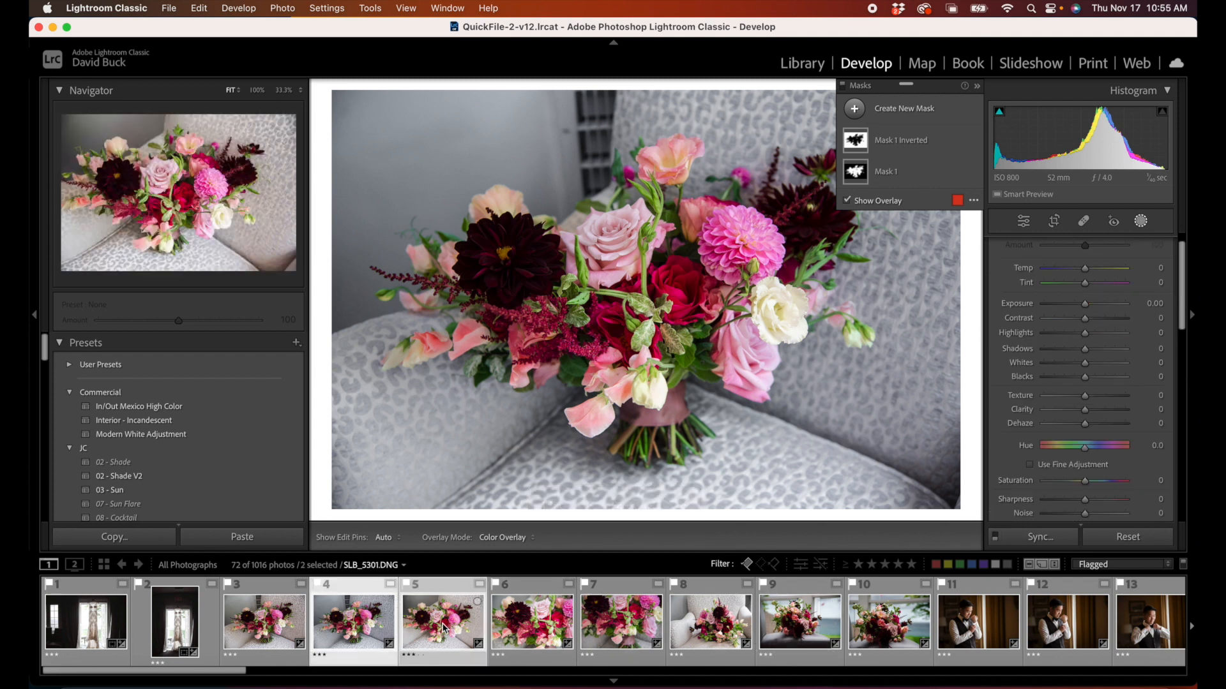
key("super+shift+s")
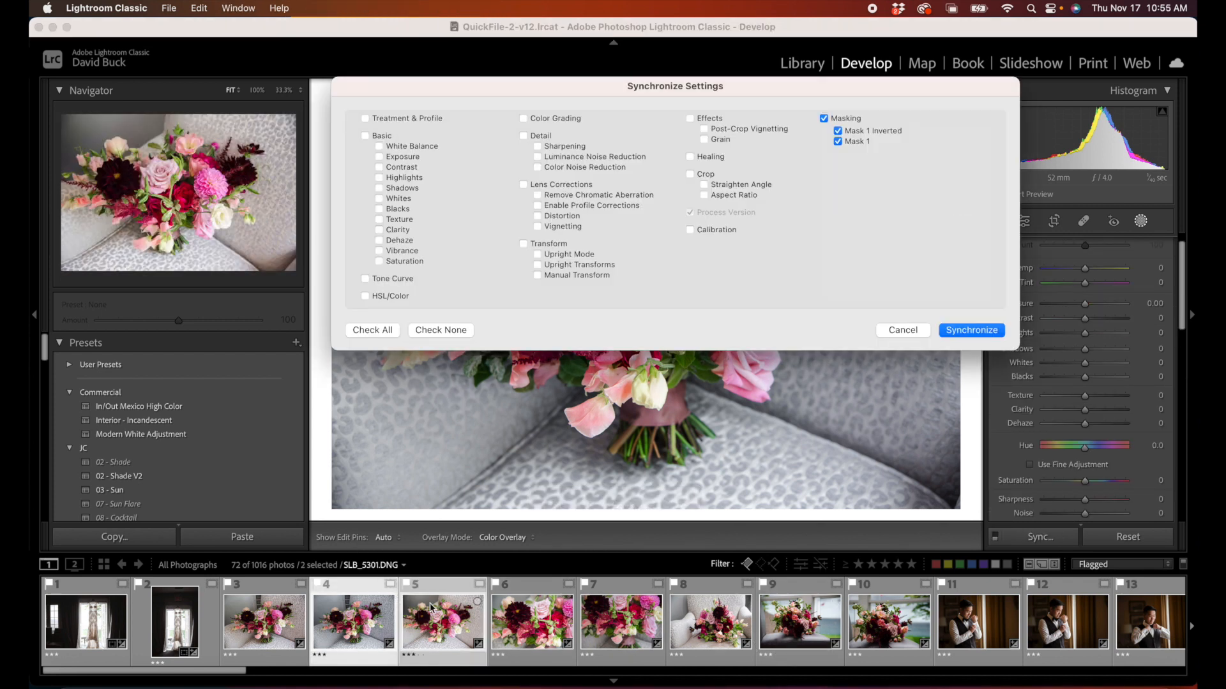
left_click(965, 328)
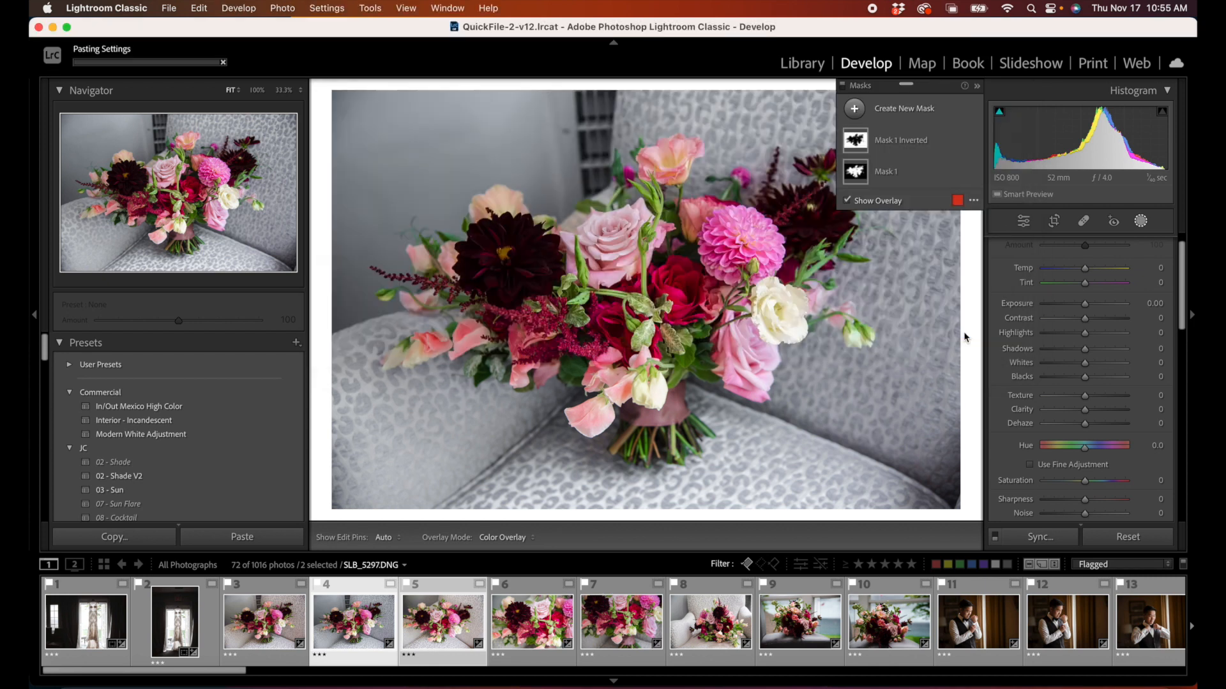
Step: Open the synced third bouquet photo, close masking, and set the photo's overall Exposure to +0.10
left_click(452, 624)
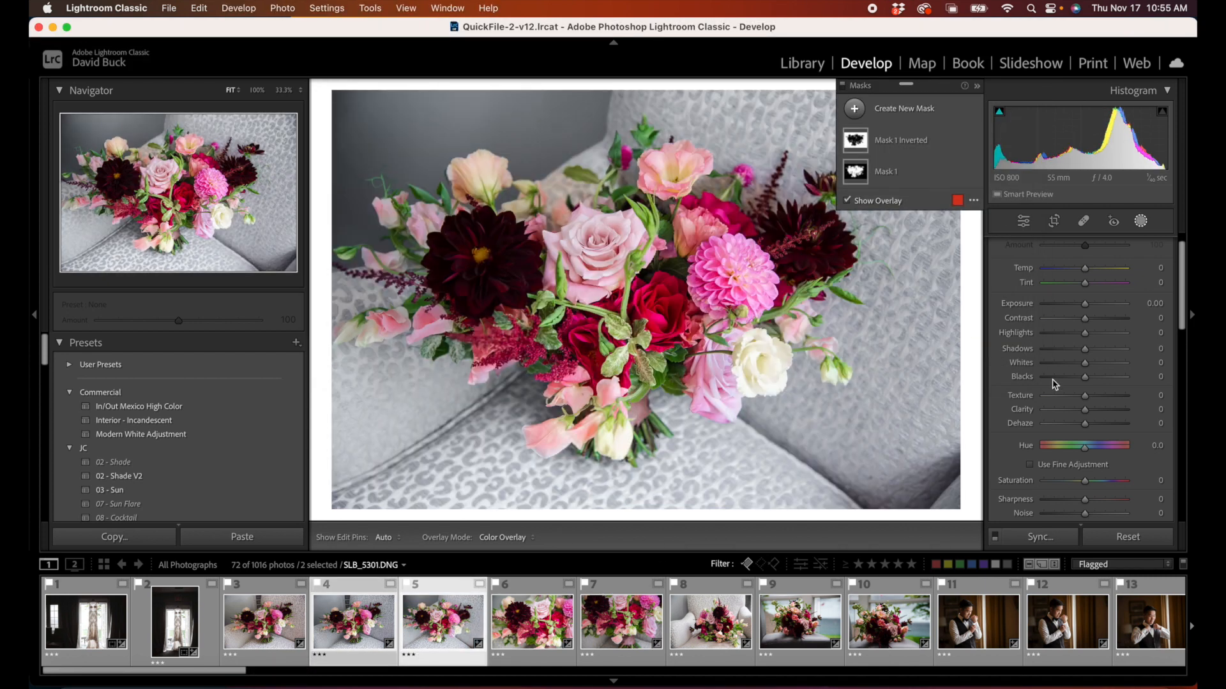
left_click_drag(1085, 305, 1083, 306)
key("o")
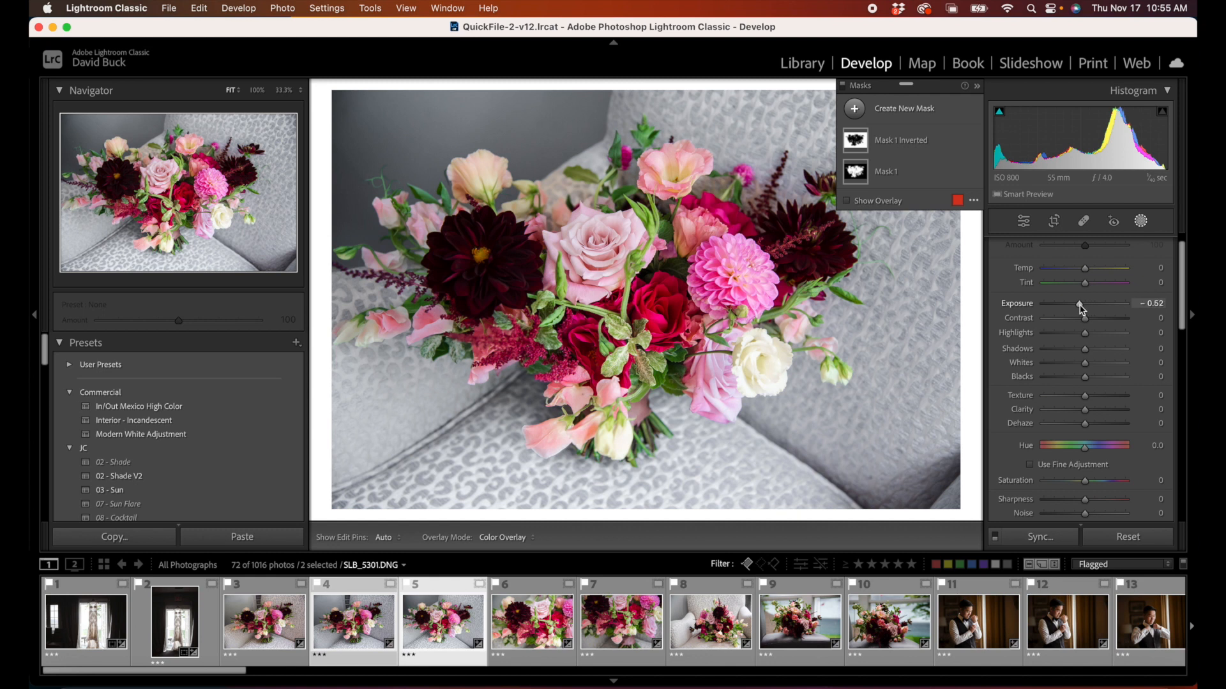
left_click(1141, 221)
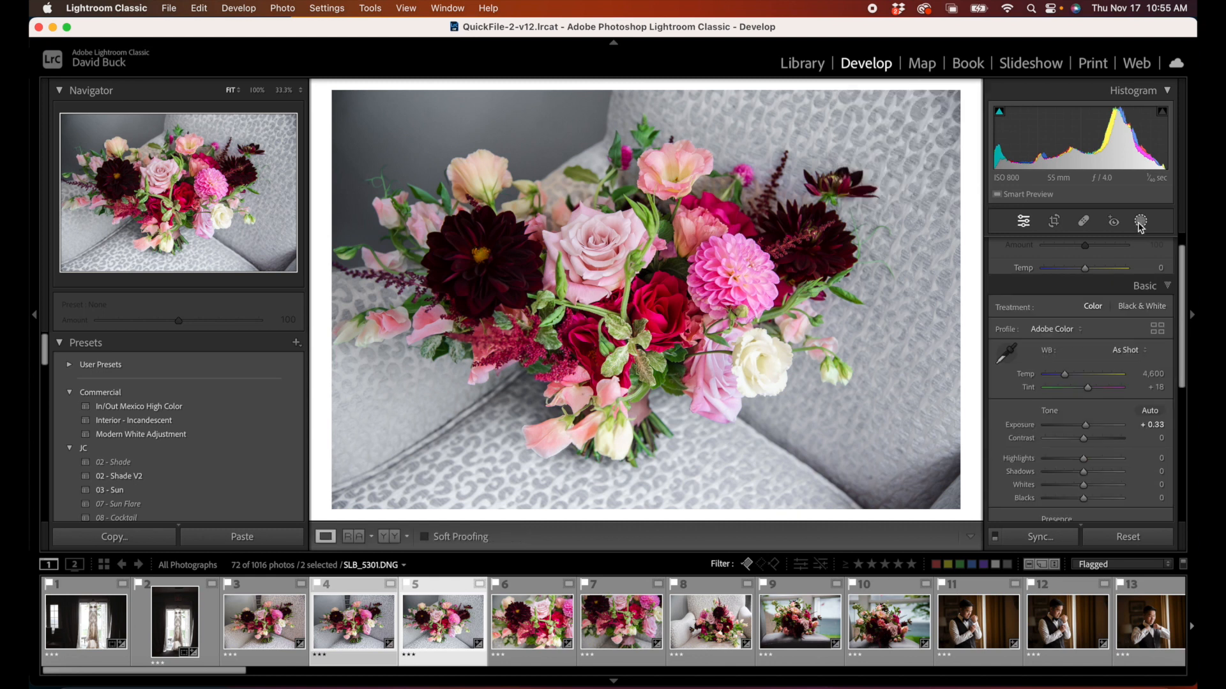
left_click_drag(1086, 368, 1085, 367)
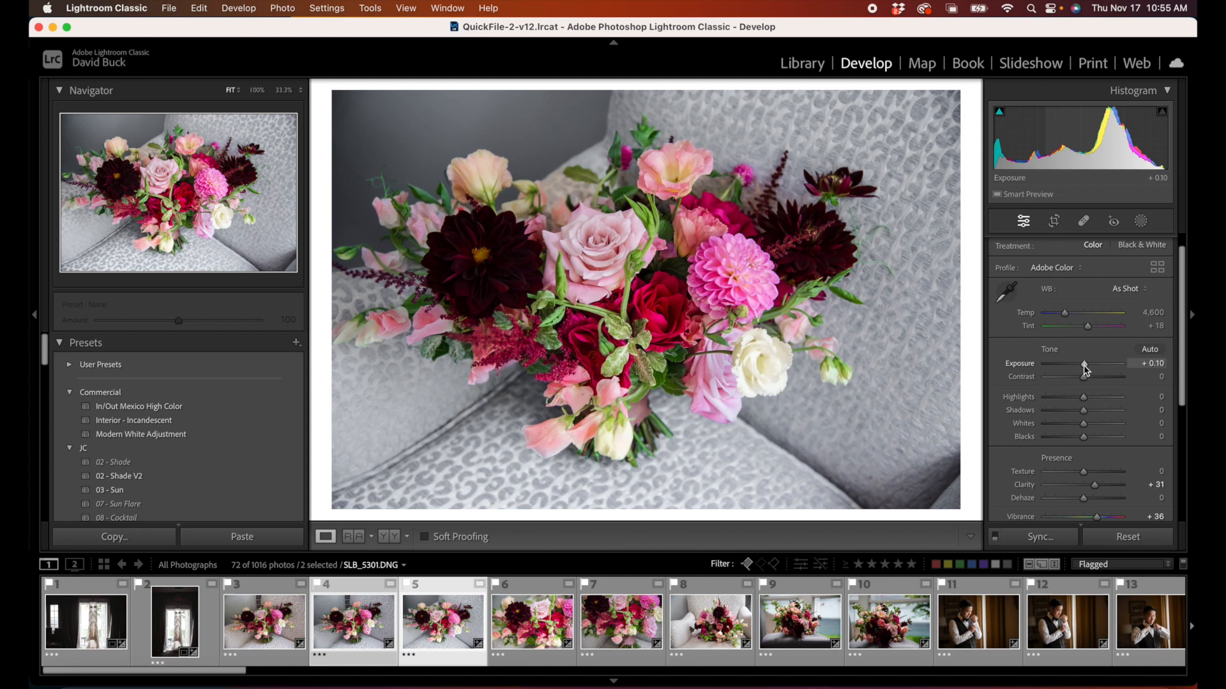
Step: Open the first groom photo, DNS_8185.DNG, and delete all of its existing masks
scroll(575, 616, "right", 2)
scroll(576, 619, "right", 6)
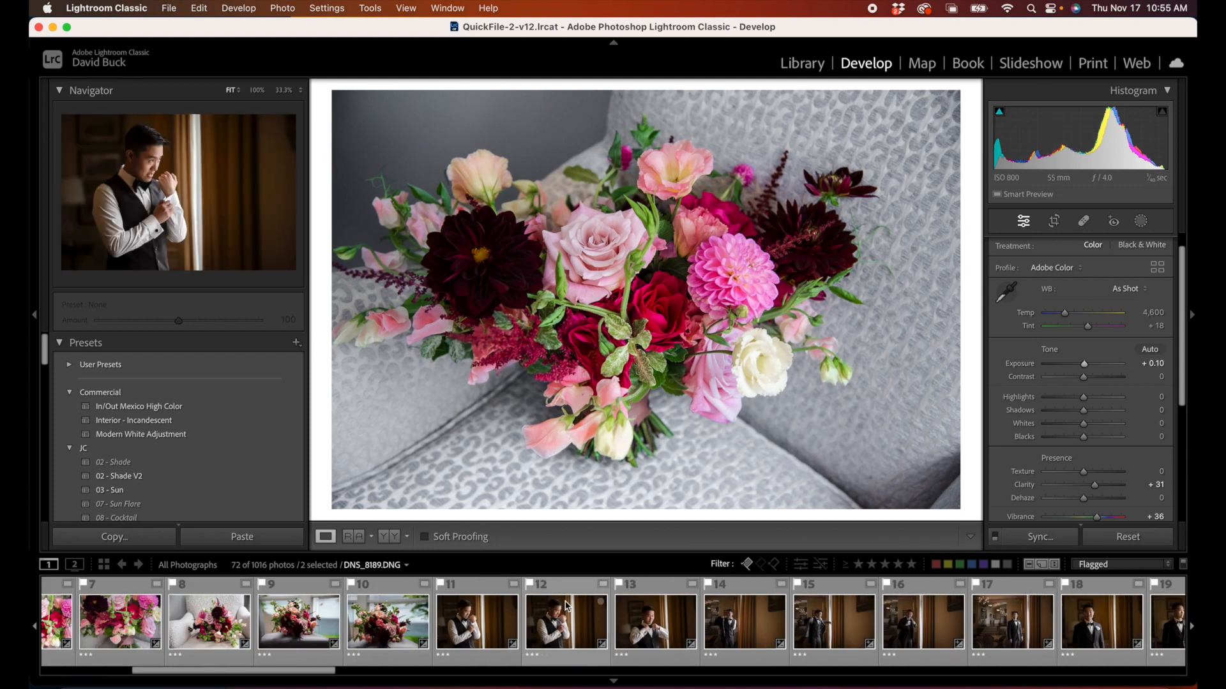
scroll(485, 626, "right", 4)
left_click(464, 630)
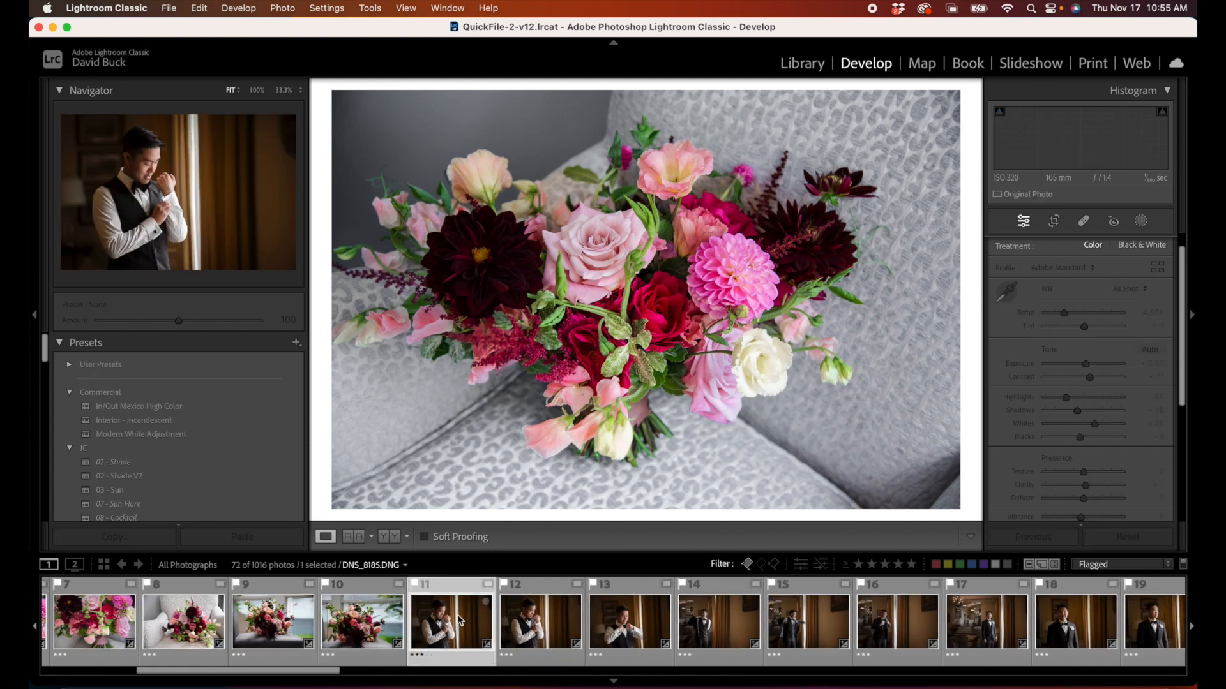
scroll(464, 618, "right", 1)
scroll(464, 618, "right", 2)
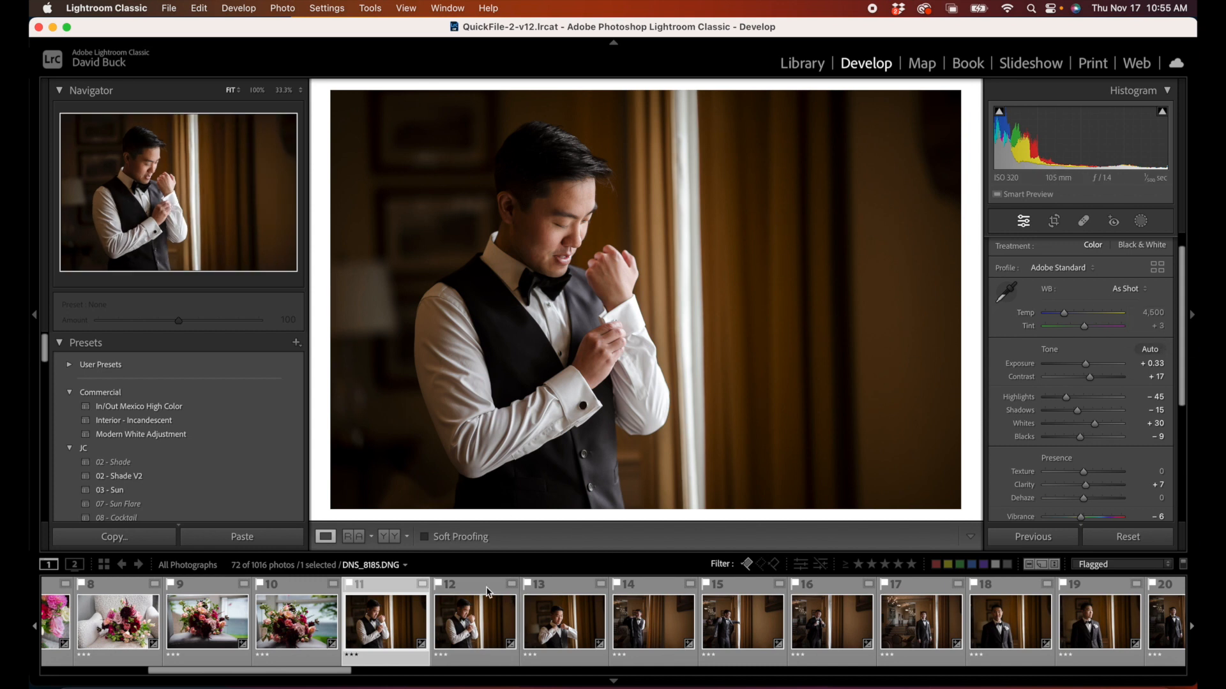
left_click(1141, 223)
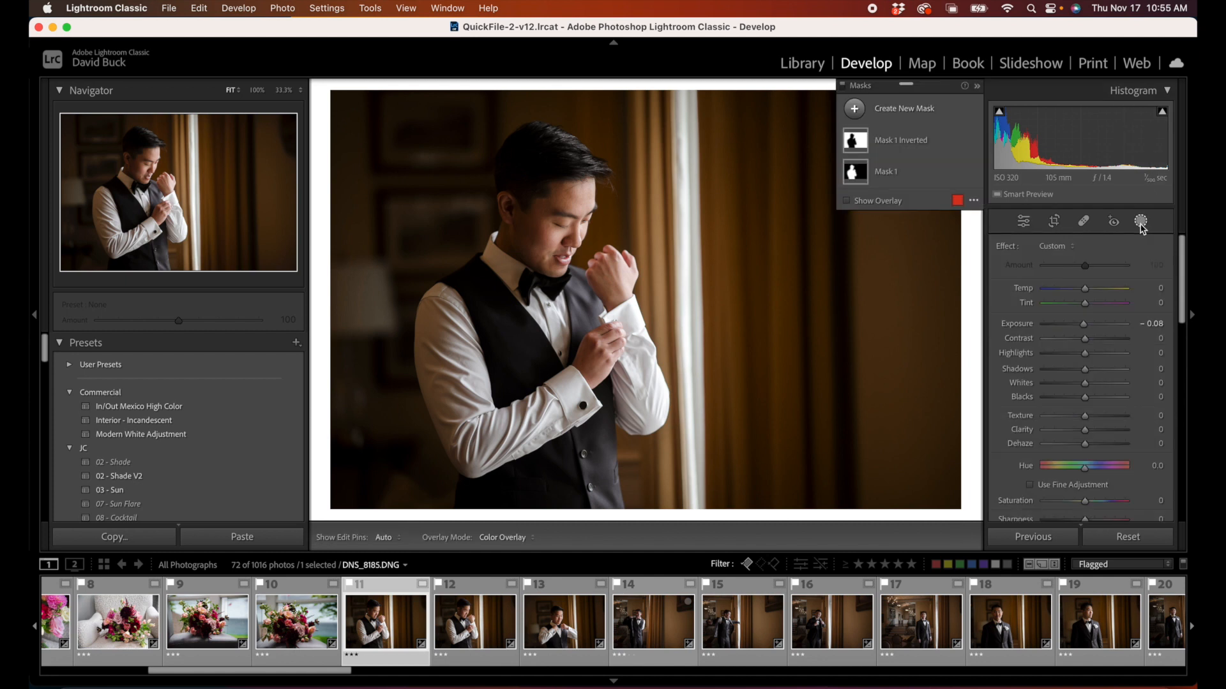
left_click(957, 142)
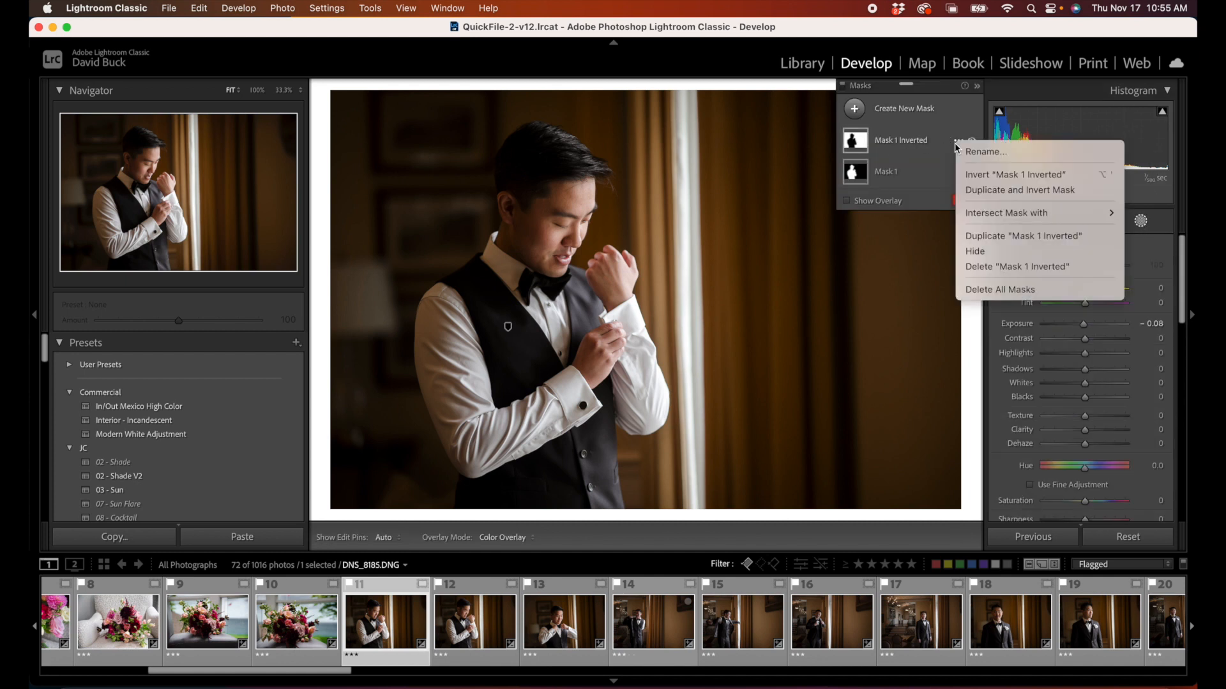
left_click(986, 290)
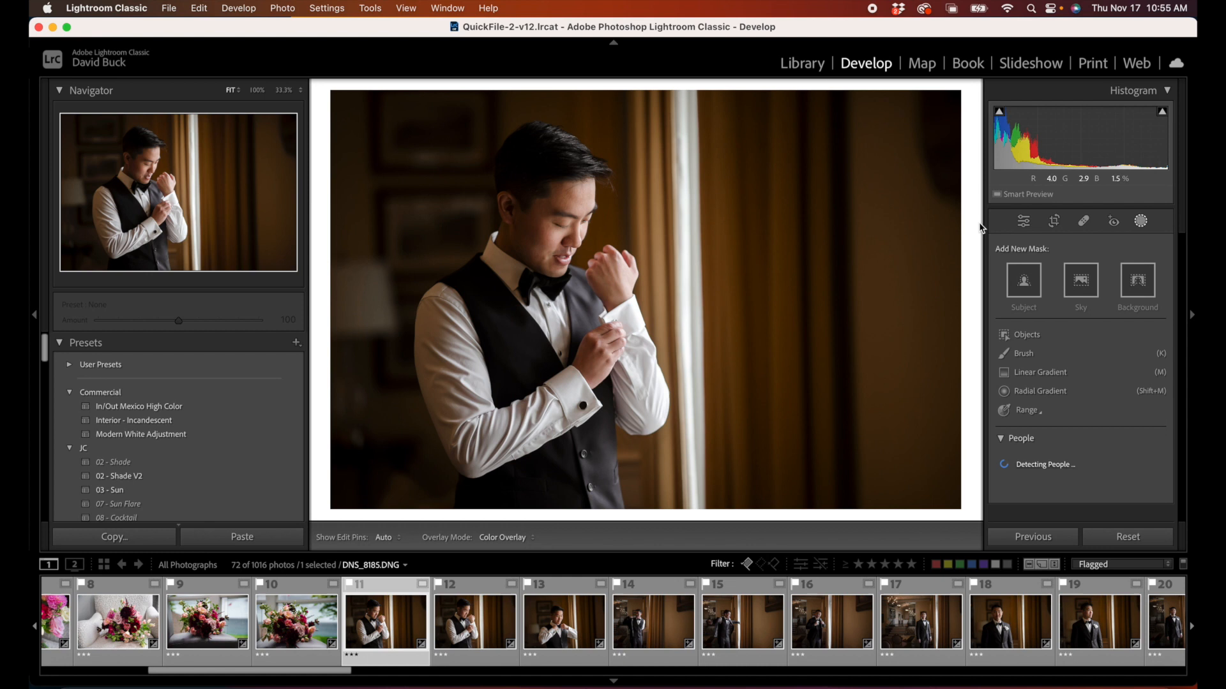
Step: Create a subject mask of the groom, and duplicate and invert it to cover the background
left_click(1035, 292)
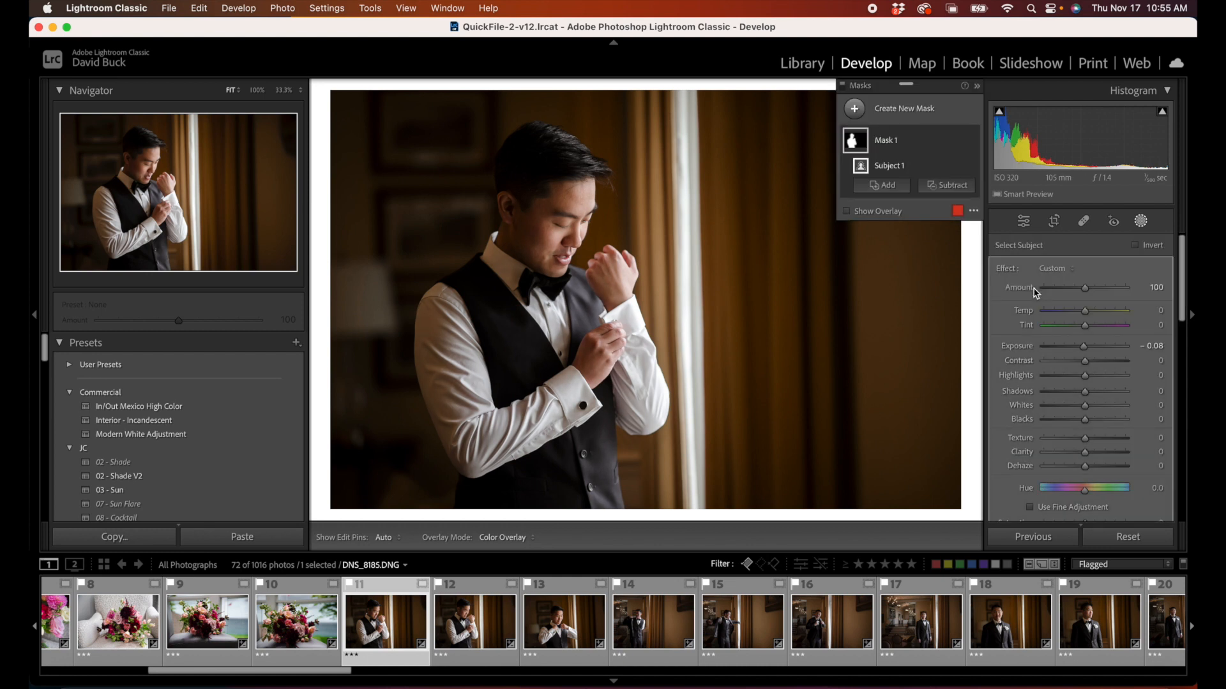
mouse_move(860, 143)
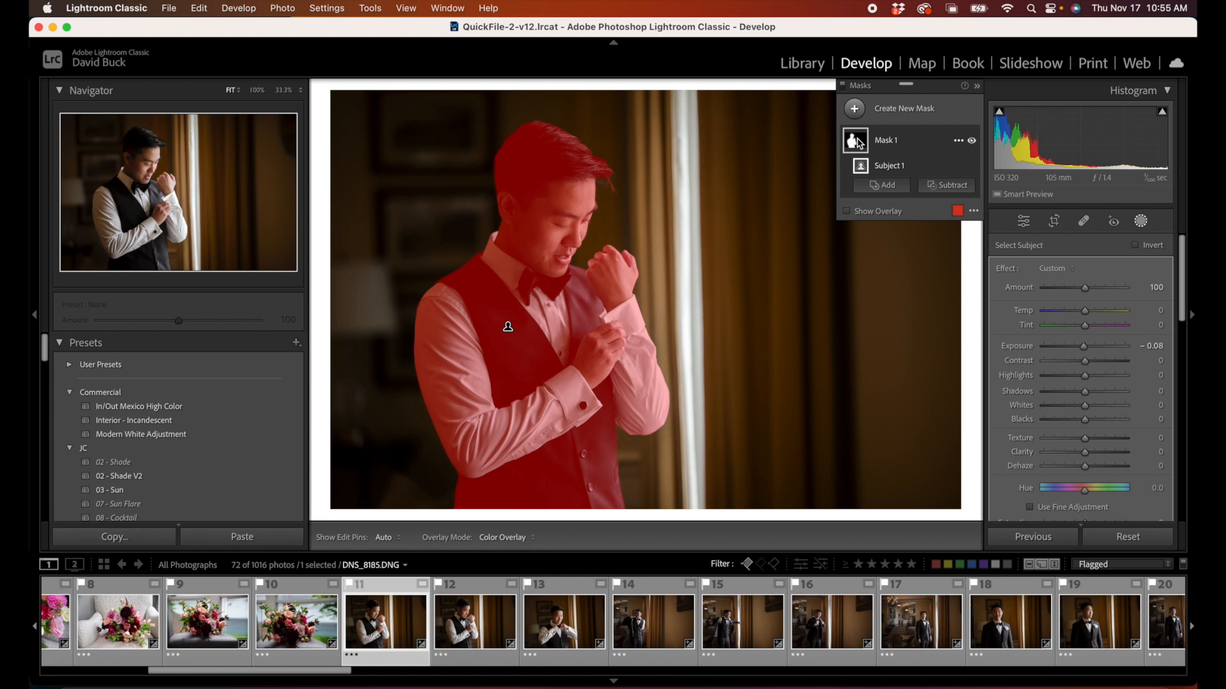
right_click(860, 143)
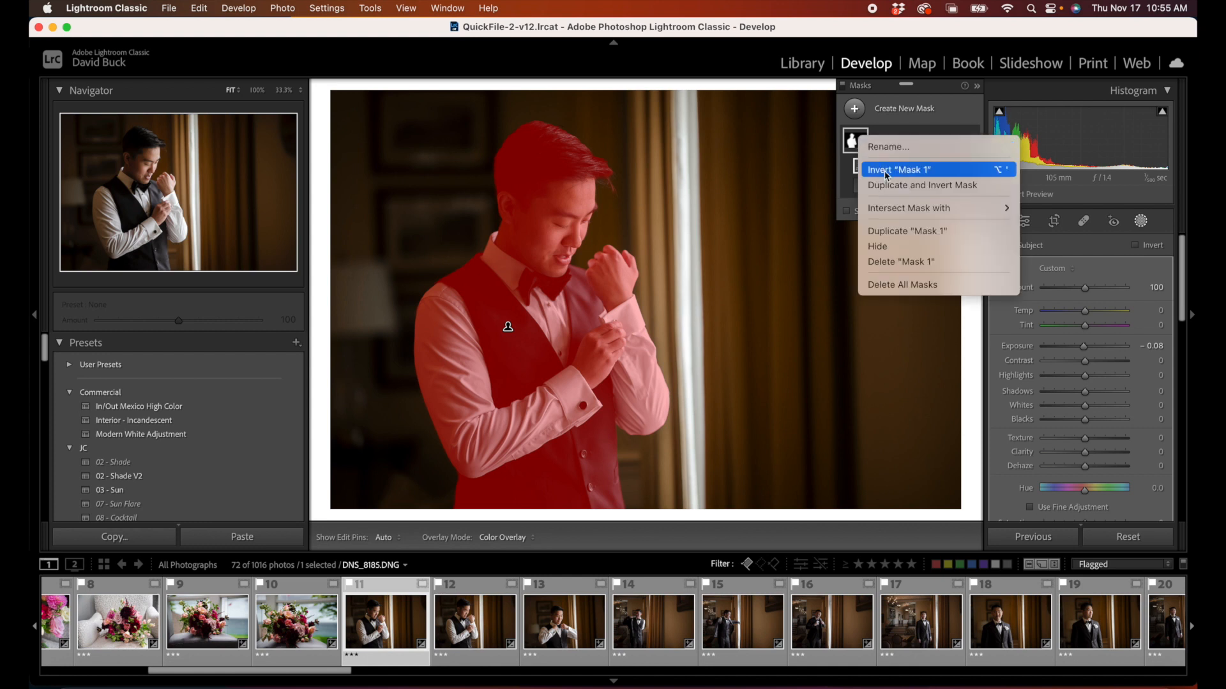
left_click(892, 185)
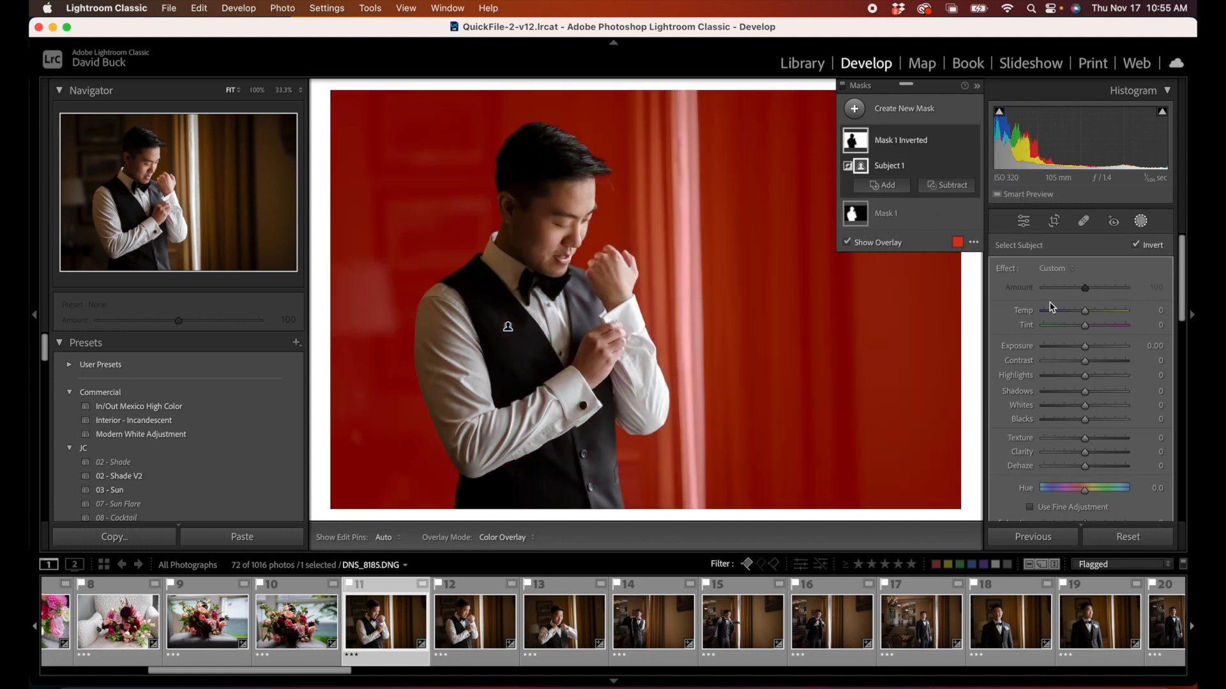
Step: Set Temp to -49 on the inverted background mask and to -8 on the groom's Mask 1
left_click(1085, 312)
left_click_drag(1080, 313, 1065, 313)
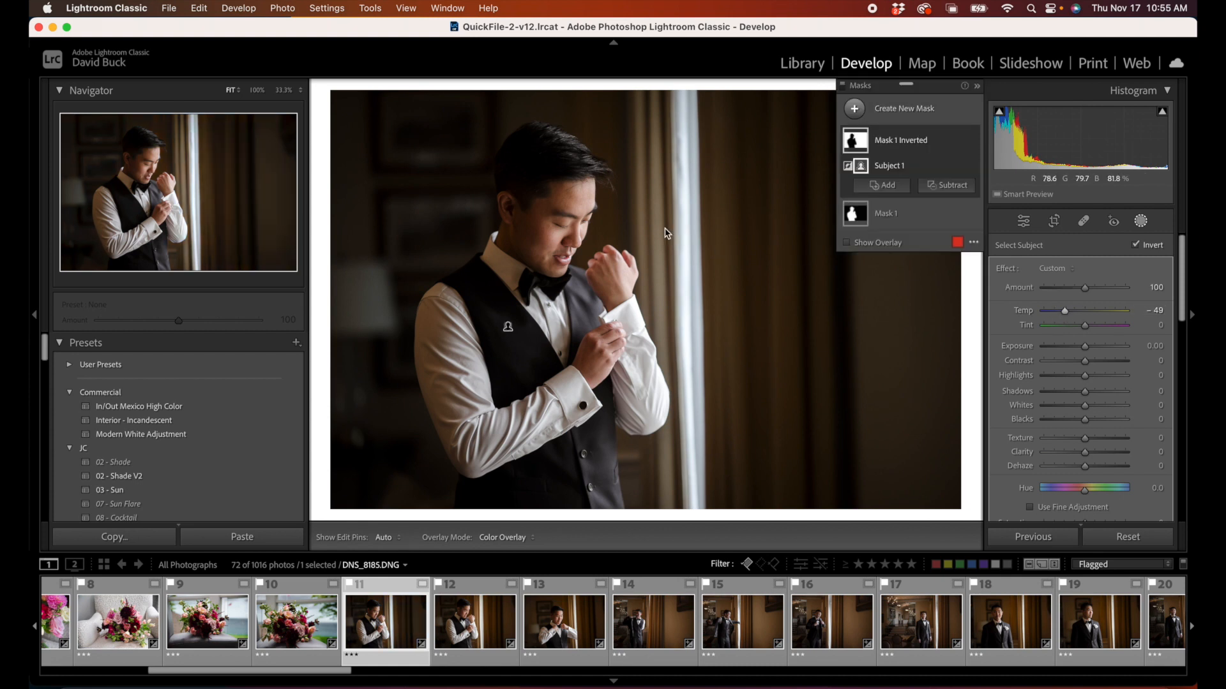
left_click(884, 171)
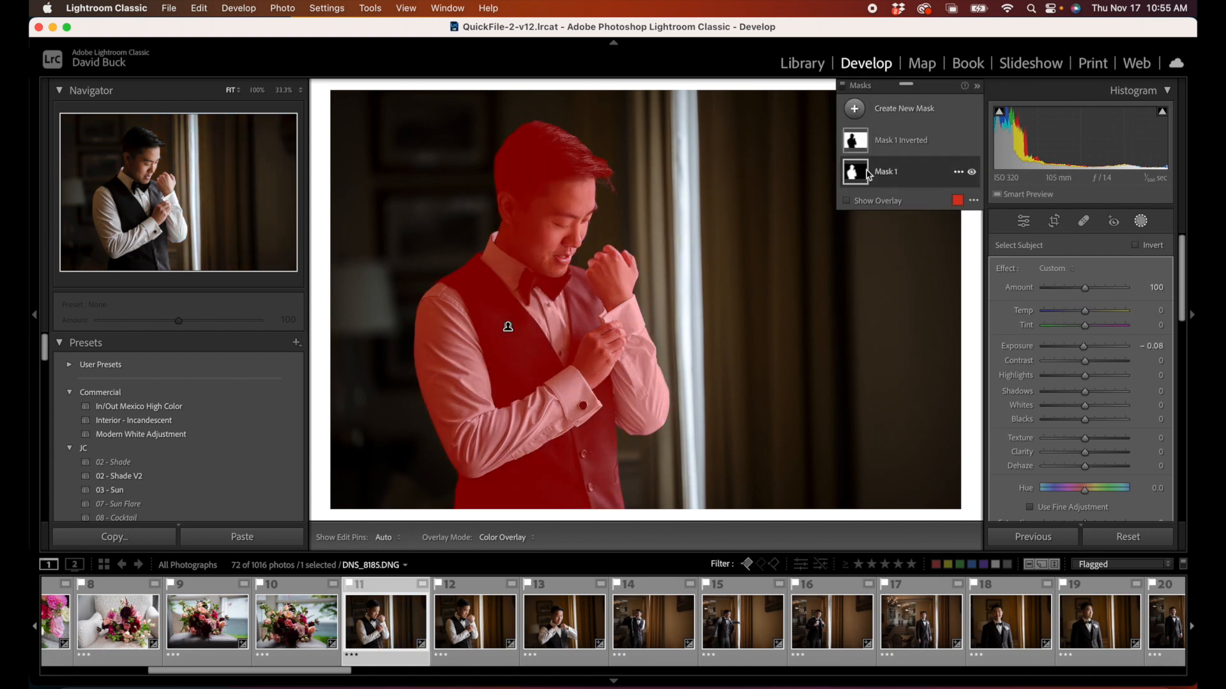
left_click_drag(1085, 311, 1085, 315)
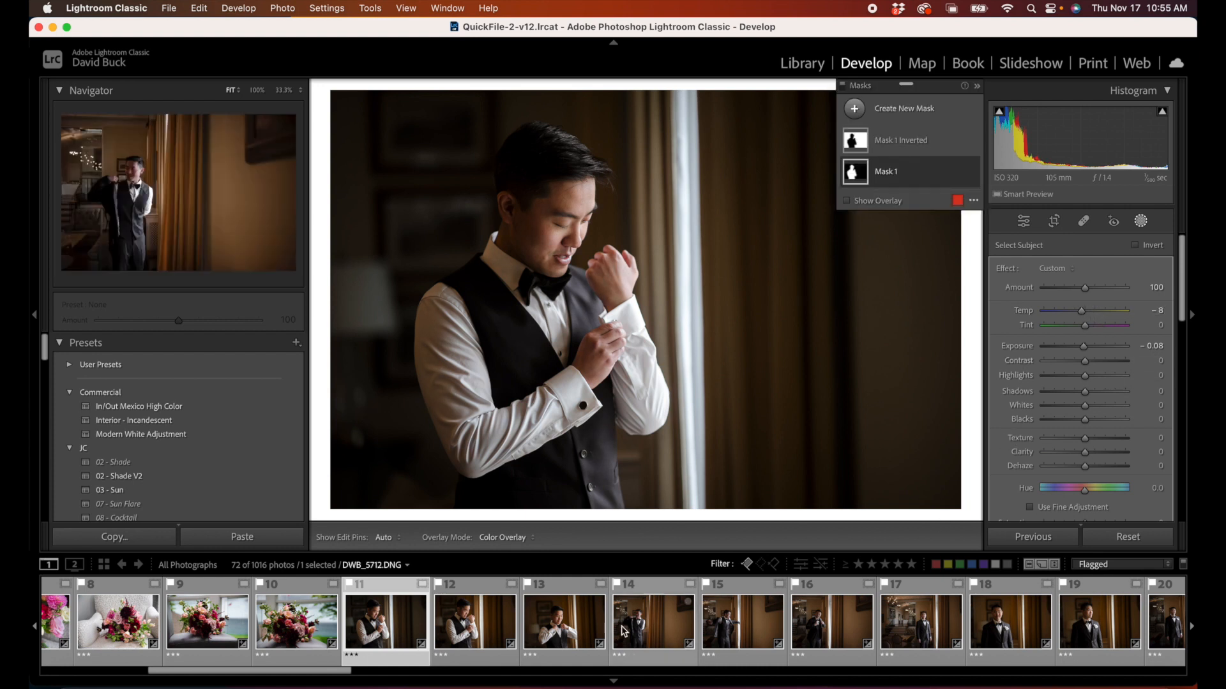
Step: Toggle the groom photo's masks off and on to compare the result with the unmasked image
scroll(1031, 475, "down", 5)
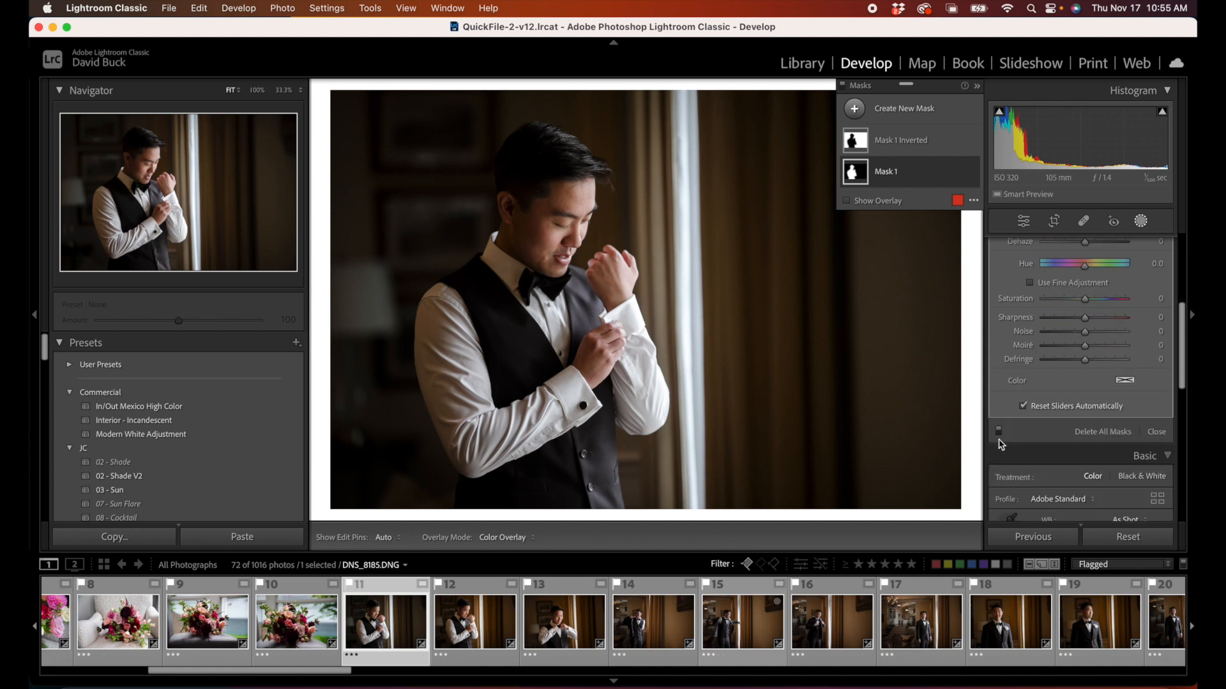
left_click(999, 432)
left_click(1001, 434)
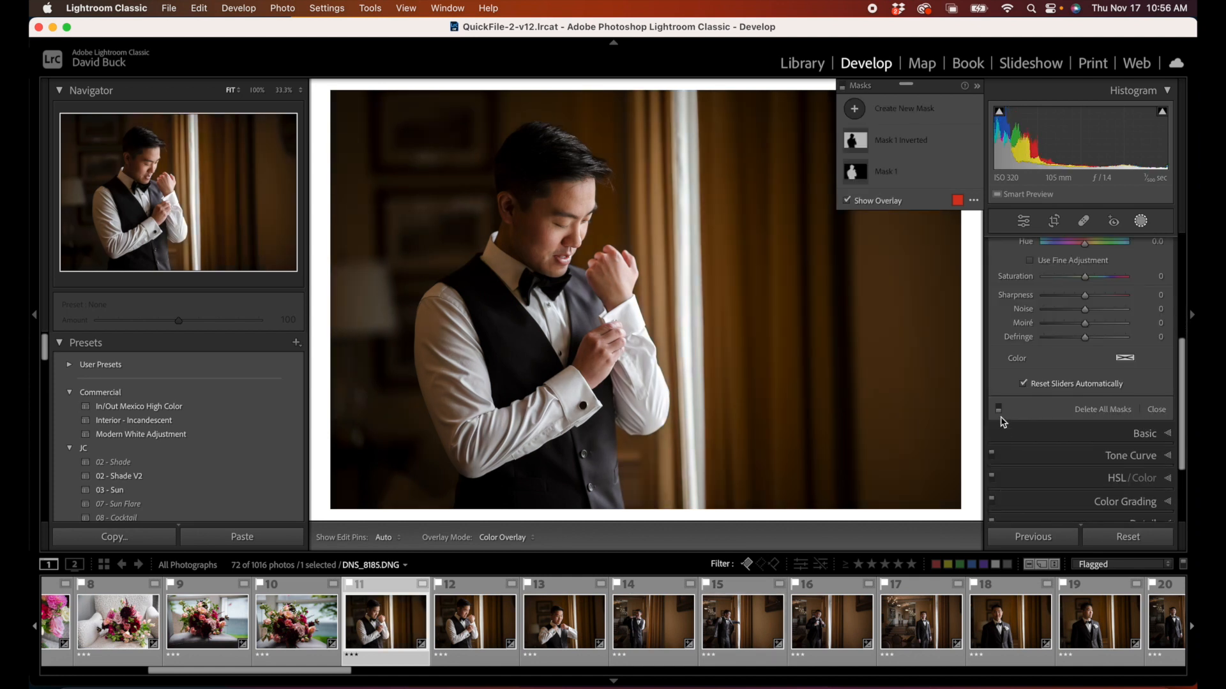
left_click(999, 409)
Step: Select the inverted background mask and set its Shadows to -25 and Temp to -52
scroll(1006, 408, "up", 3)
left_click(892, 203)
left_click(906, 147)
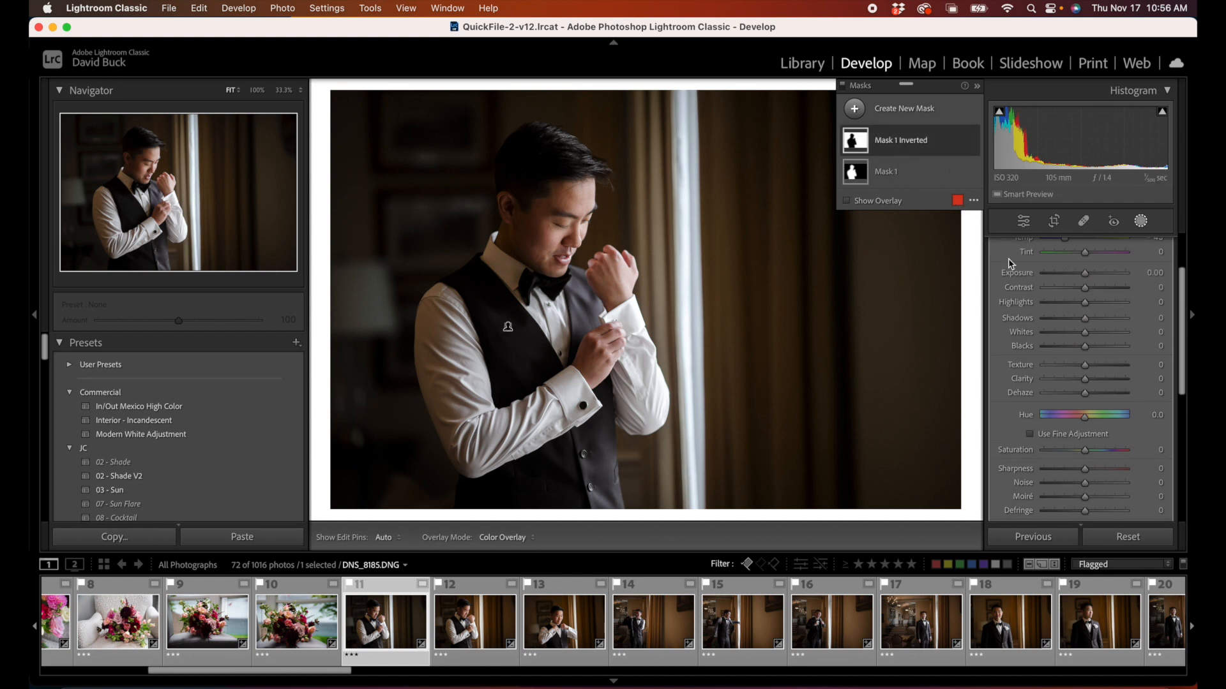
left_click_drag(1084, 318, 1076, 323)
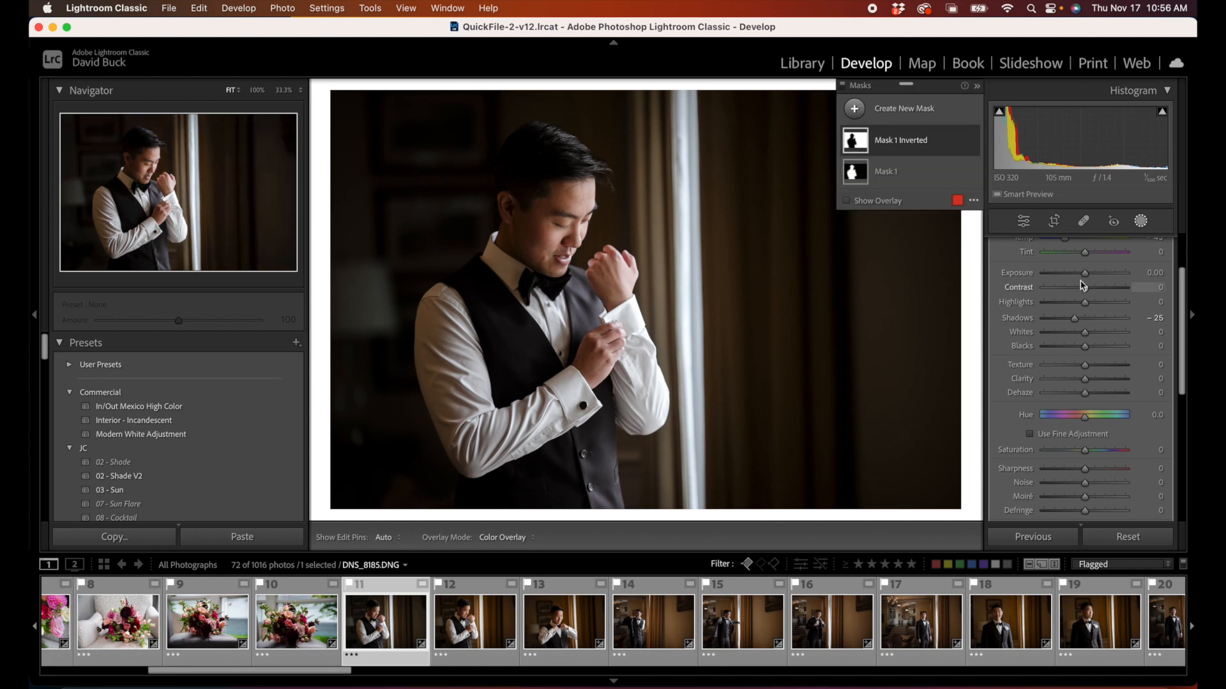
scroll(1064, 300, "up", 3)
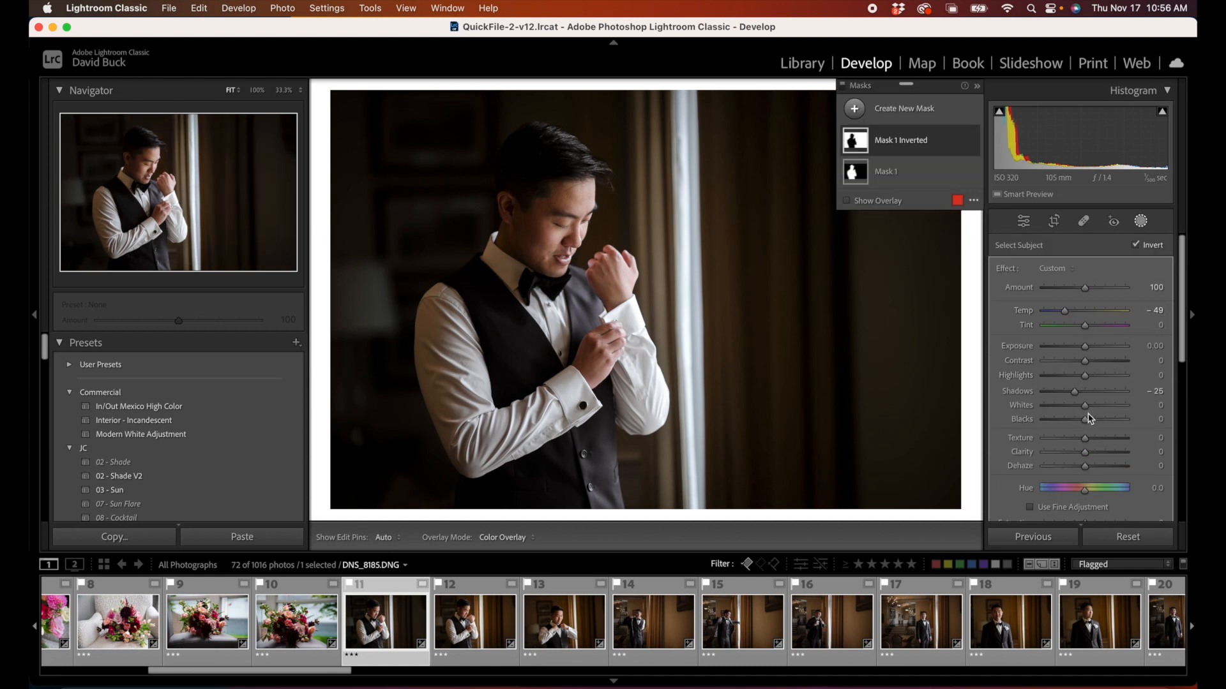
mouse_move(1064, 311)
left_mouse_down()
mouse_move(1053, 313)
mouse_move(1062, 311)
left_mouse_up()
Step: Shift the inverted background mask's Hue to -180.0 and on to -115.9, and try its Amount, leaving it at 100
left_click_drag(1094, 489, 1029, 481)
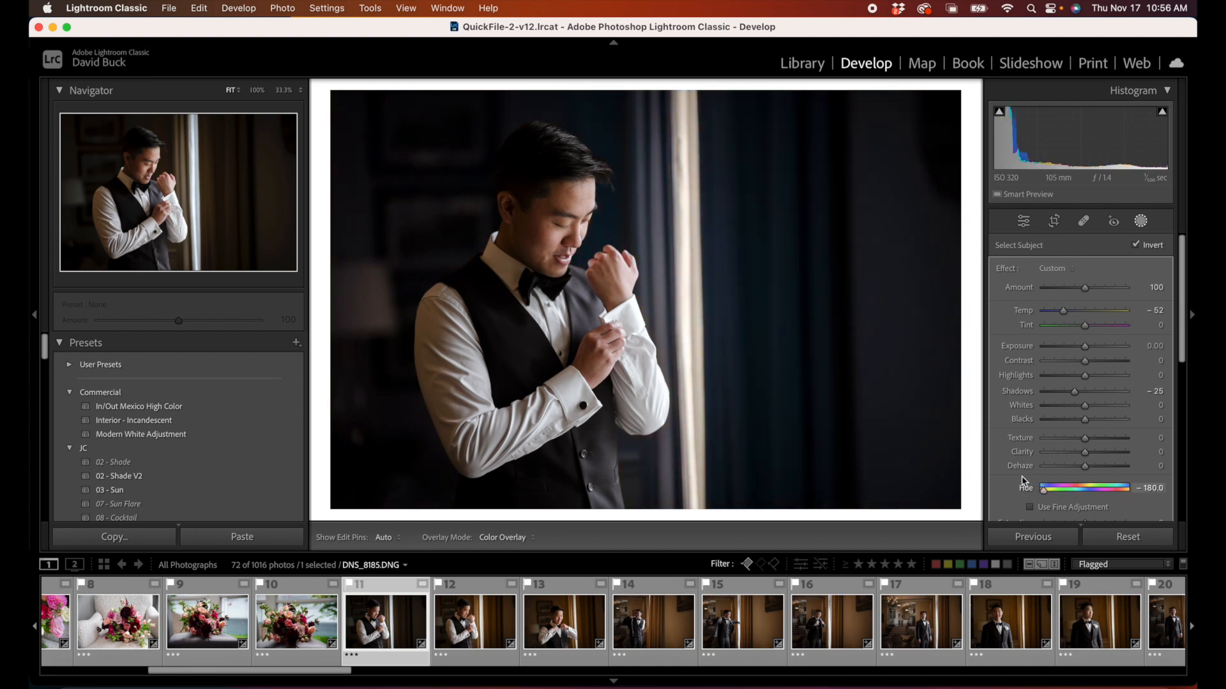
mouse_move(1025, 483)
left_mouse_down()
mouse_move(1085, 489)
mouse_move(1056, 501)
mouse_move(1079, 500)
mouse_move(1019, 502)
mouse_move(1039, 502)
left_mouse_up()
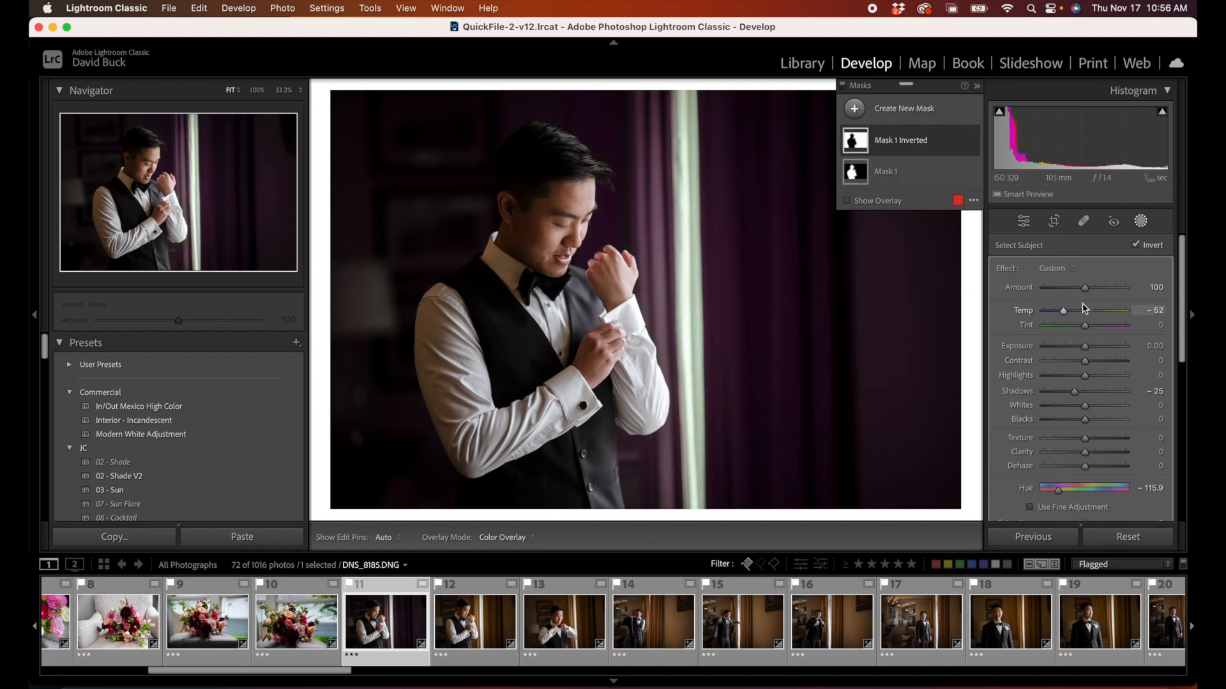
mouse_move(1083, 286)
left_mouse_down()
mouse_move(1098, 291)
mouse_move(1042, 291)
mouse_move(1155, 290)
mouse_move(1043, 291)
mouse_move(1147, 293)
mouse_move(1085, 298)
left_mouse_up()
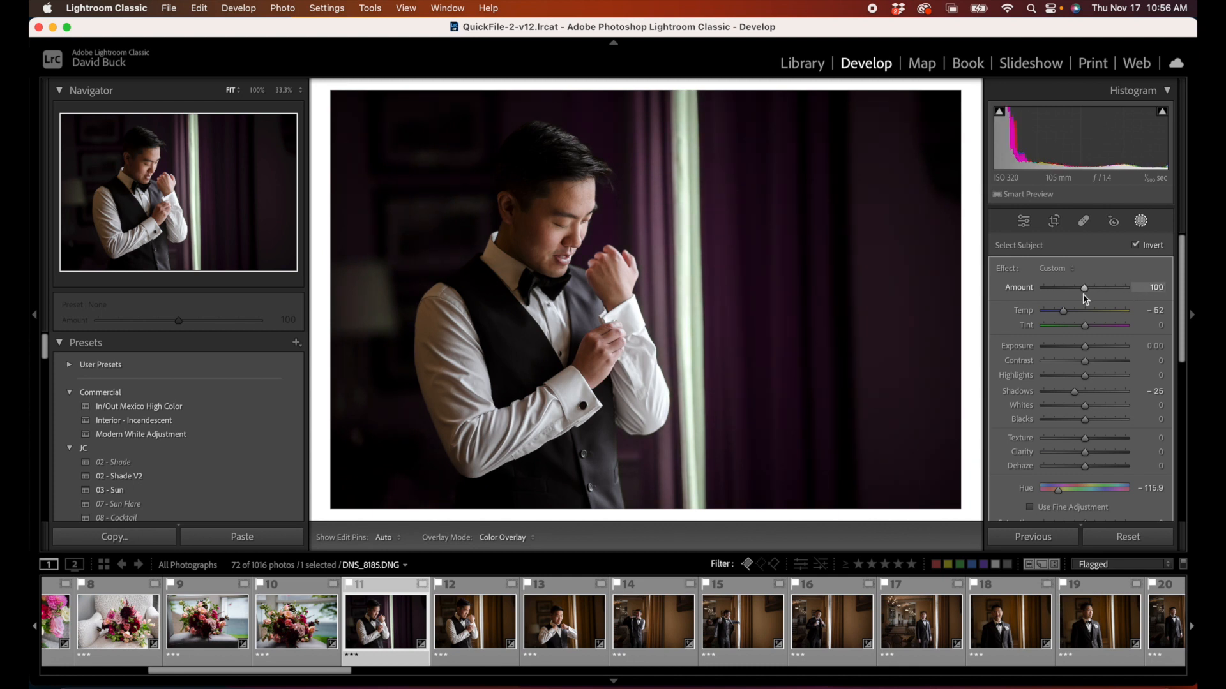
scroll(1063, 404, "down", 3)
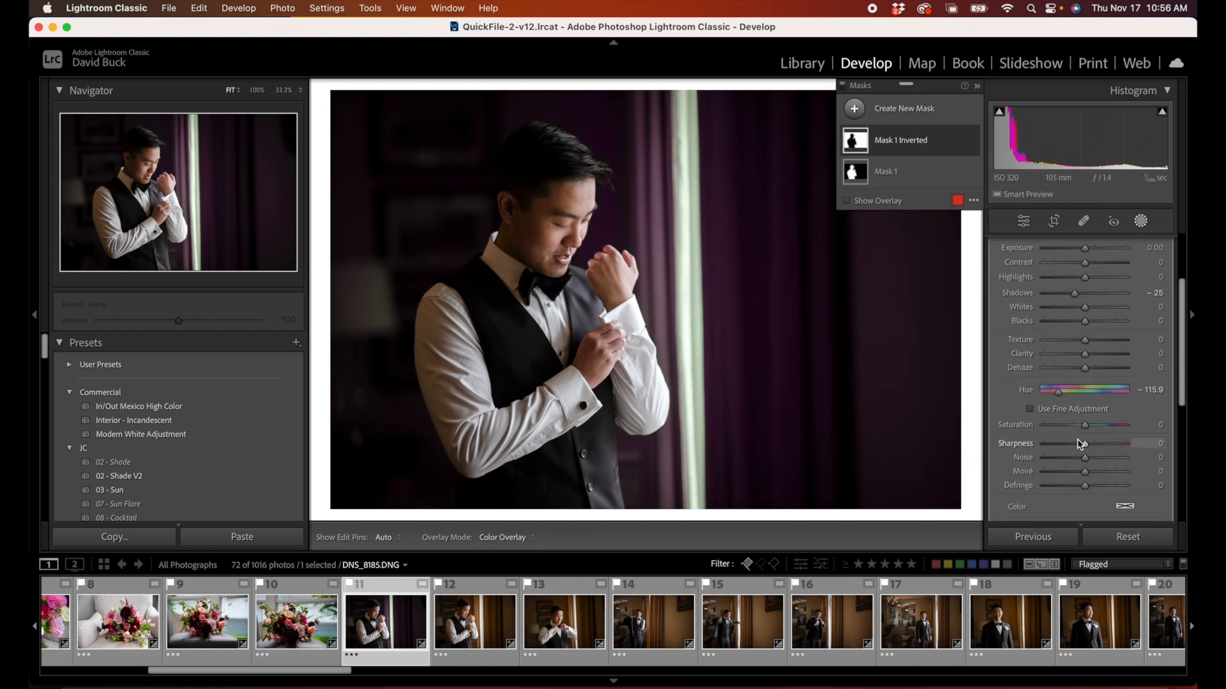
Step: Set the inverted background mask's Hue to 1.4 and synchronize both masks from groom photo 11 to photos 12, 13, 18 and 19
left_click_drag(1084, 391, 1085, 394)
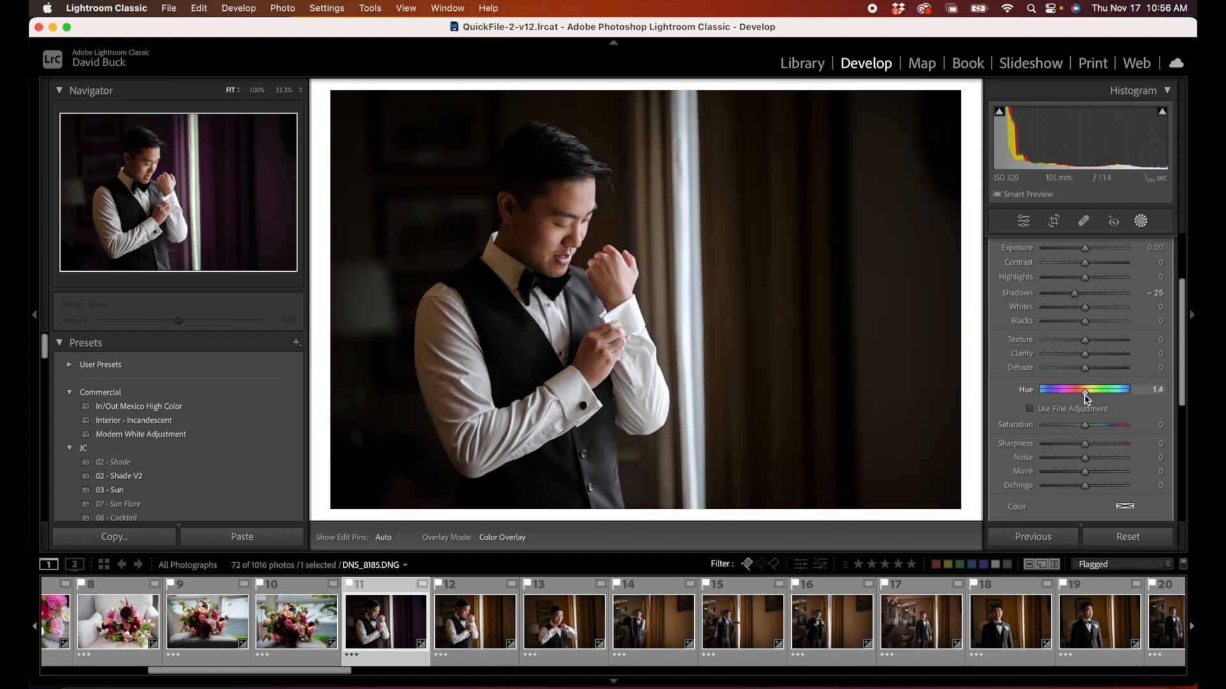
left_click_drag(1087, 399, 1085, 397)
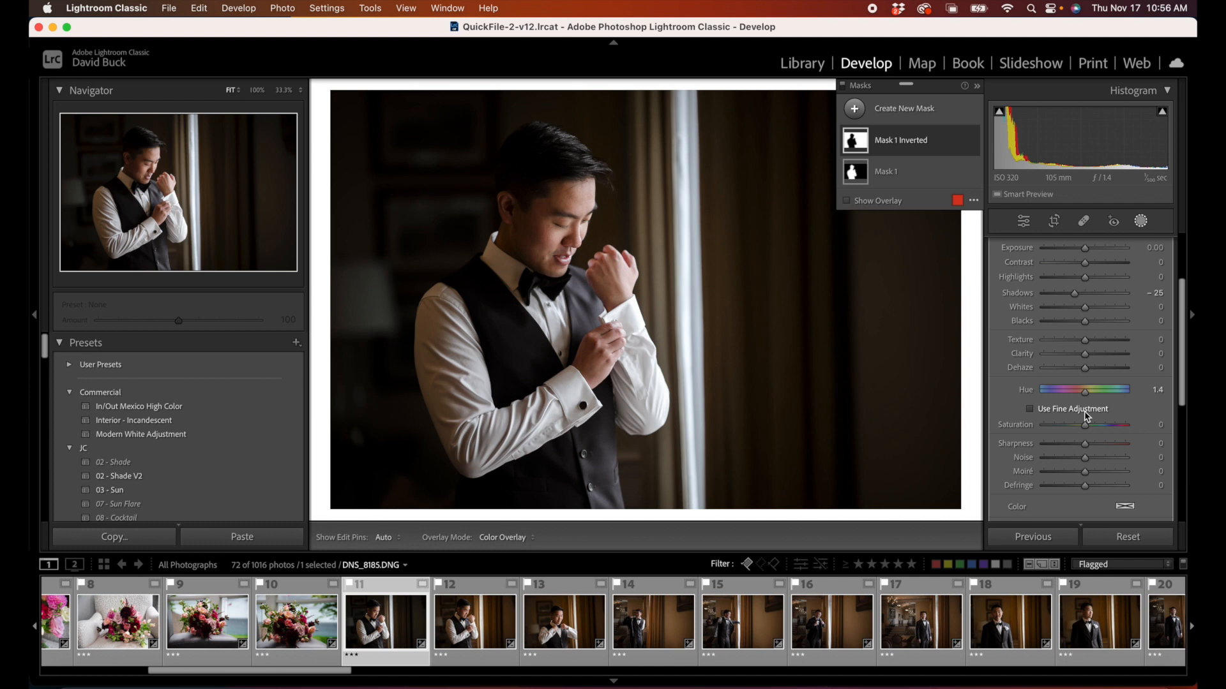
left_click(547, 629, "shift")
scroll(639, 622, "down", 2)
left_click(811, 623, "super")
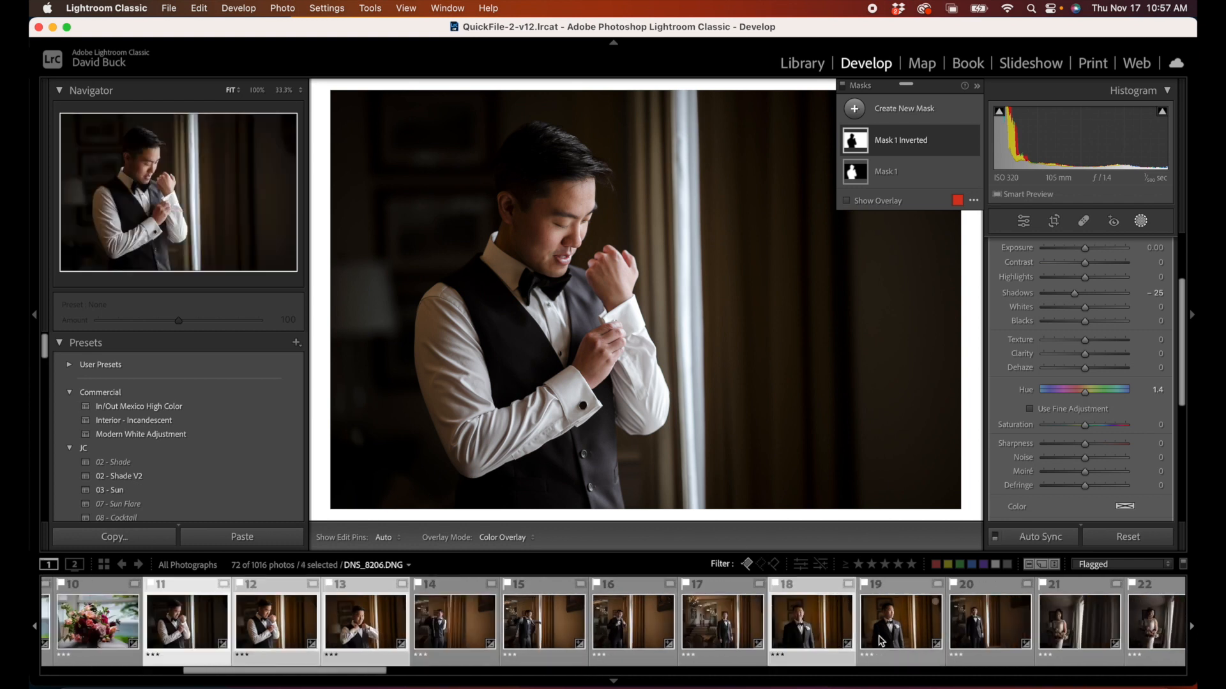
left_click(880, 641, "super")
key("super+shift+s")
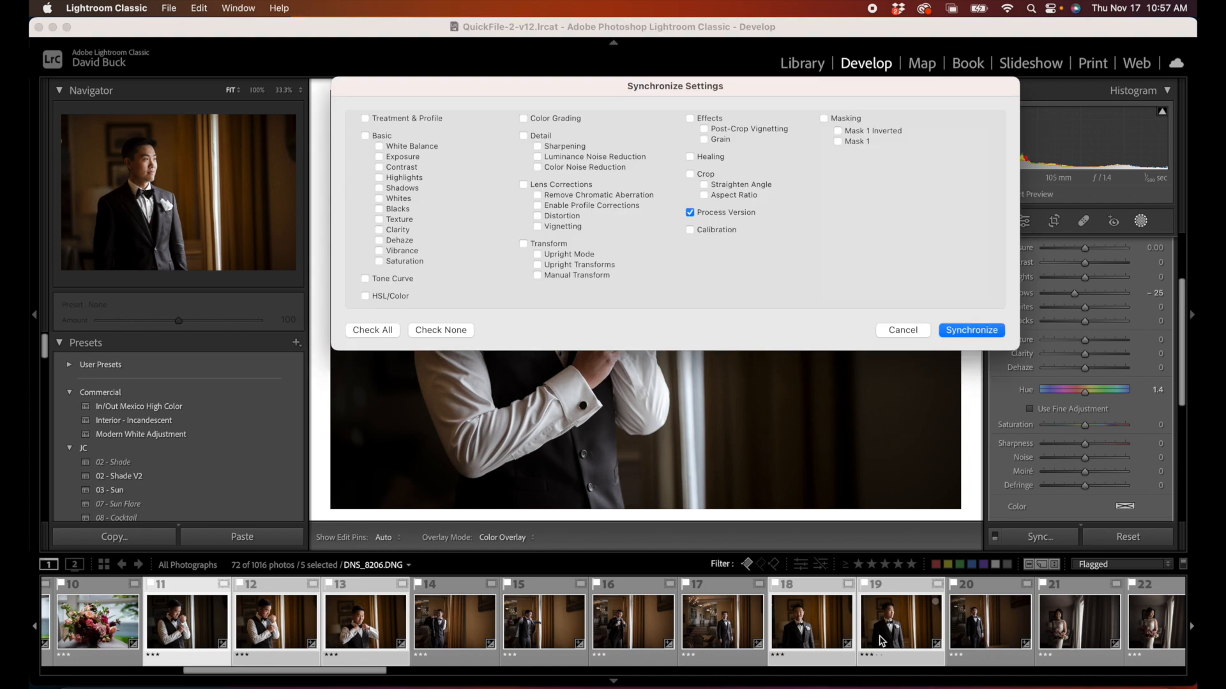
left_click(962, 333)
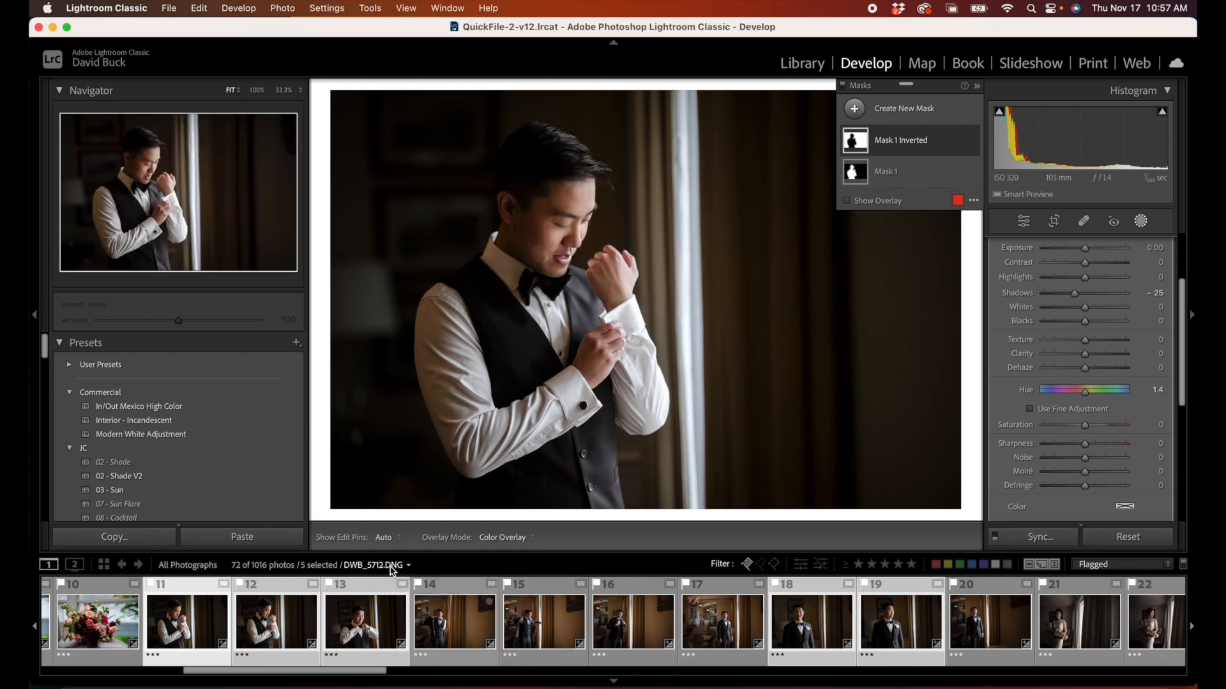
Step: Examine the synchronized masks on groom photos 12, 13 and 18
left_click(274, 628)
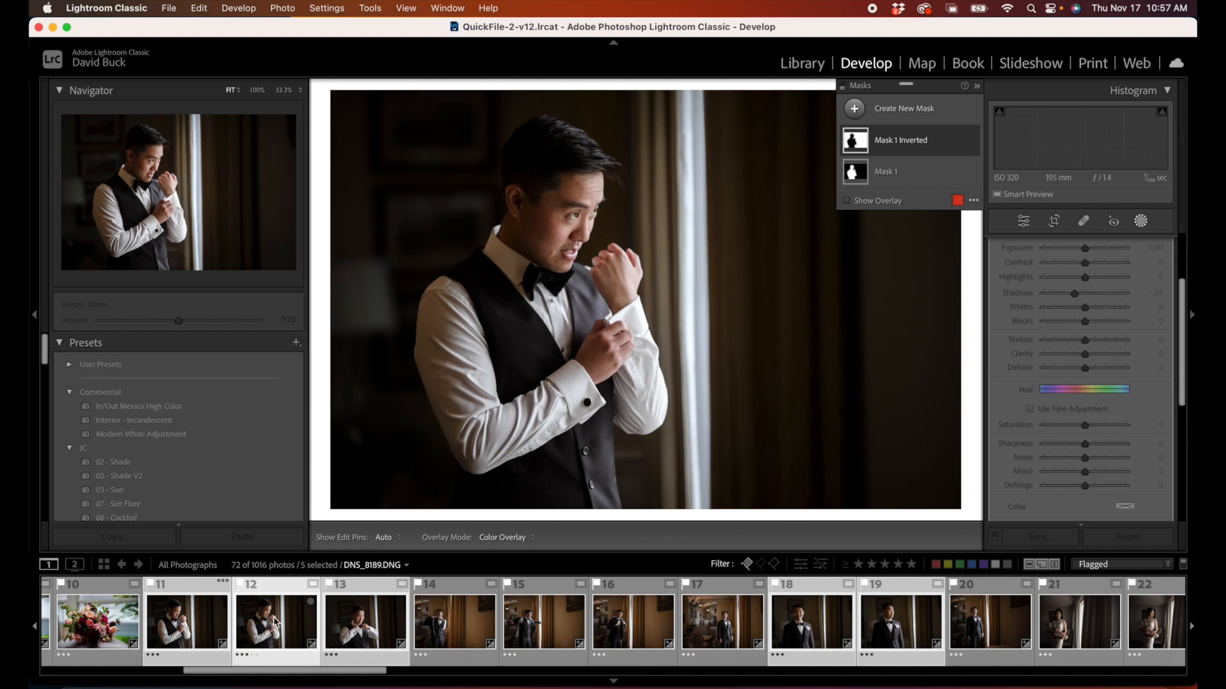
left_click(335, 630)
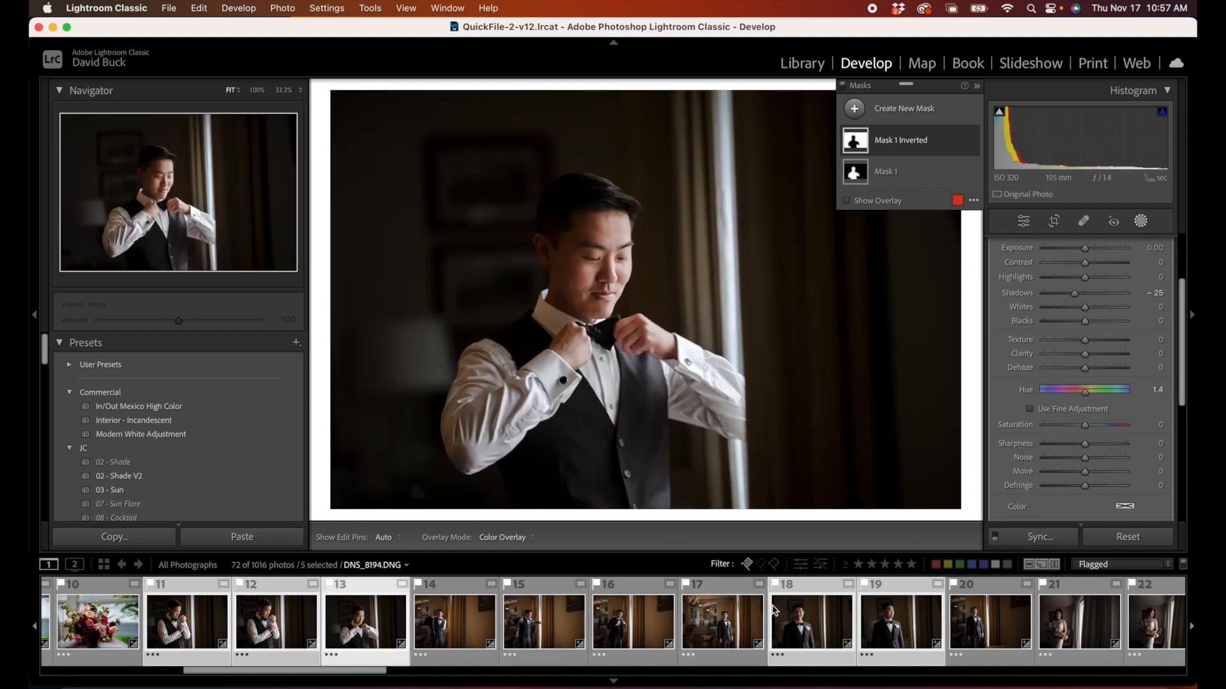
left_click(798, 632)
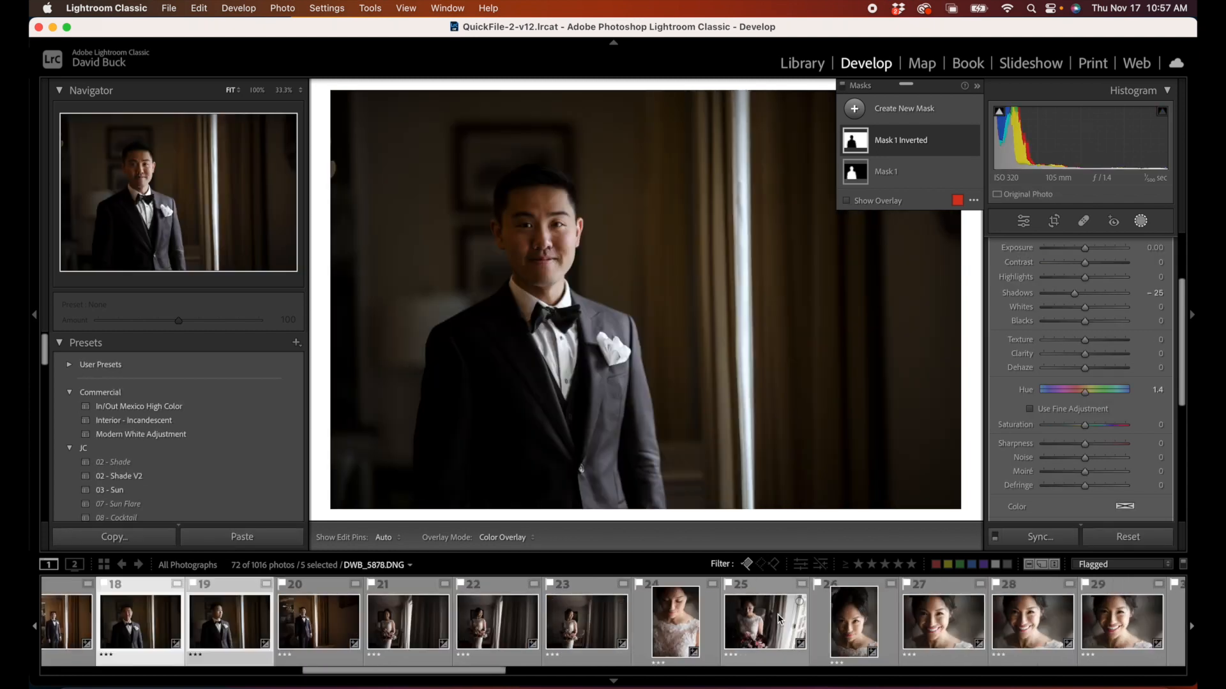
Step: Open the masks of the bride's vertical portrait, photo 30, and invert Mask 1 so it covers the background
scroll(779, 619, "down", 5)
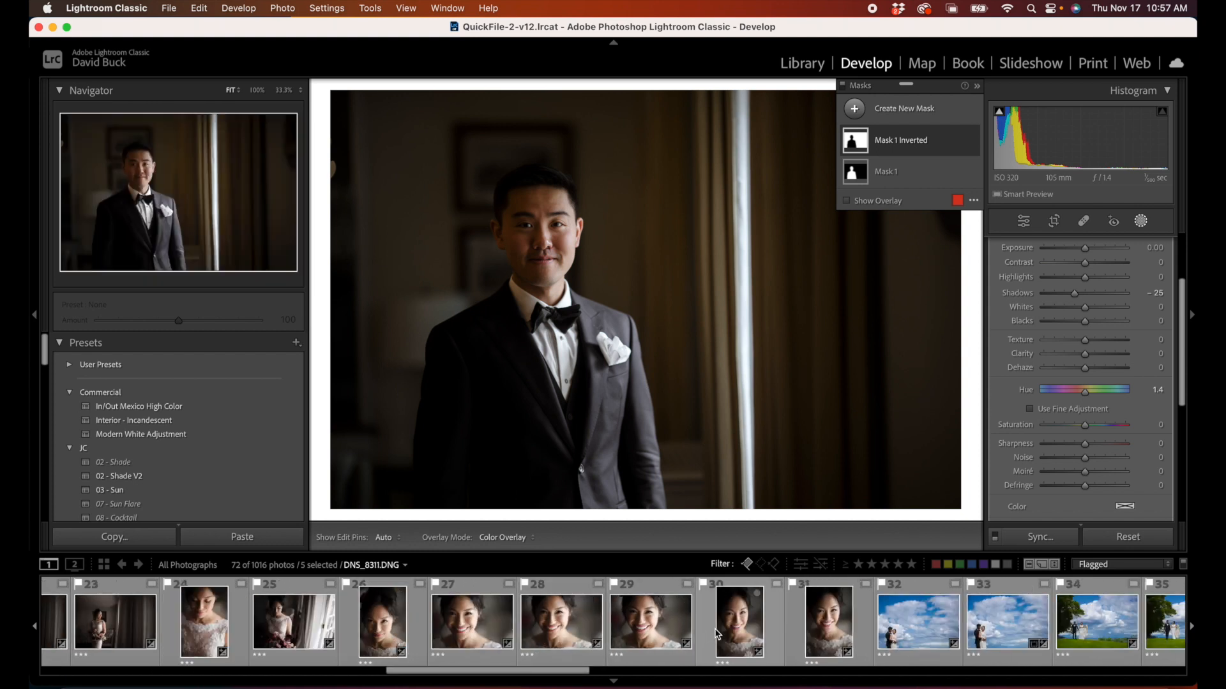
left_click(732, 616)
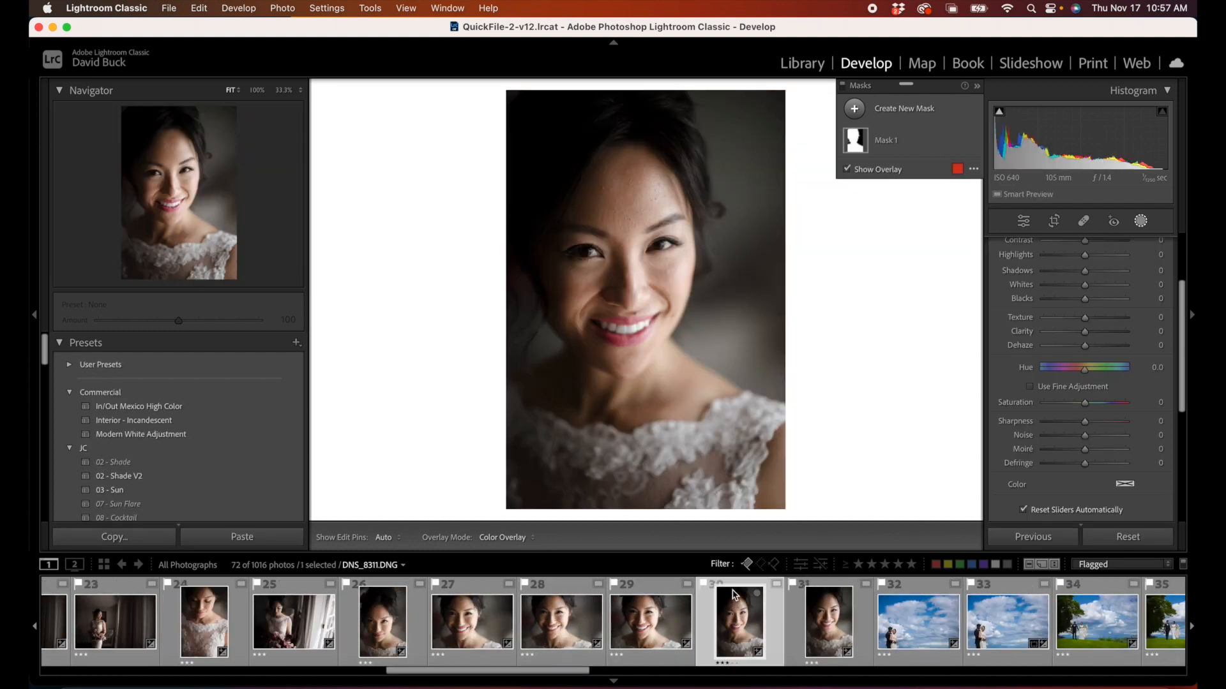
left_click(1141, 223)
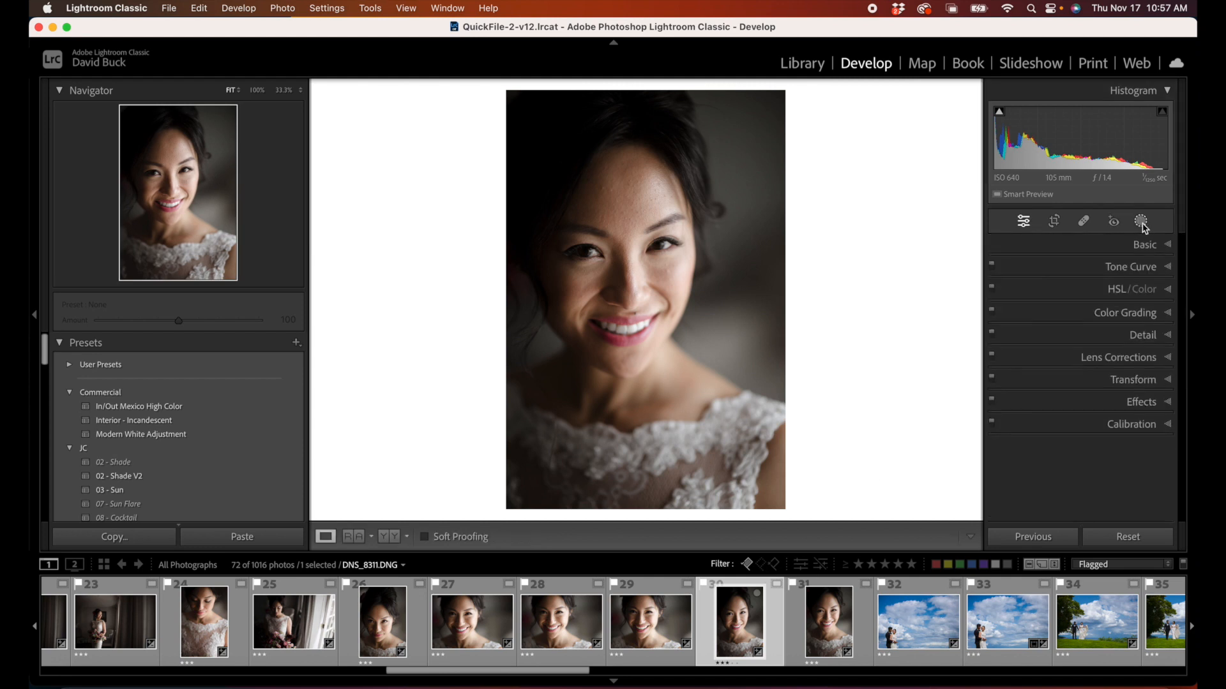
left_click(1141, 223)
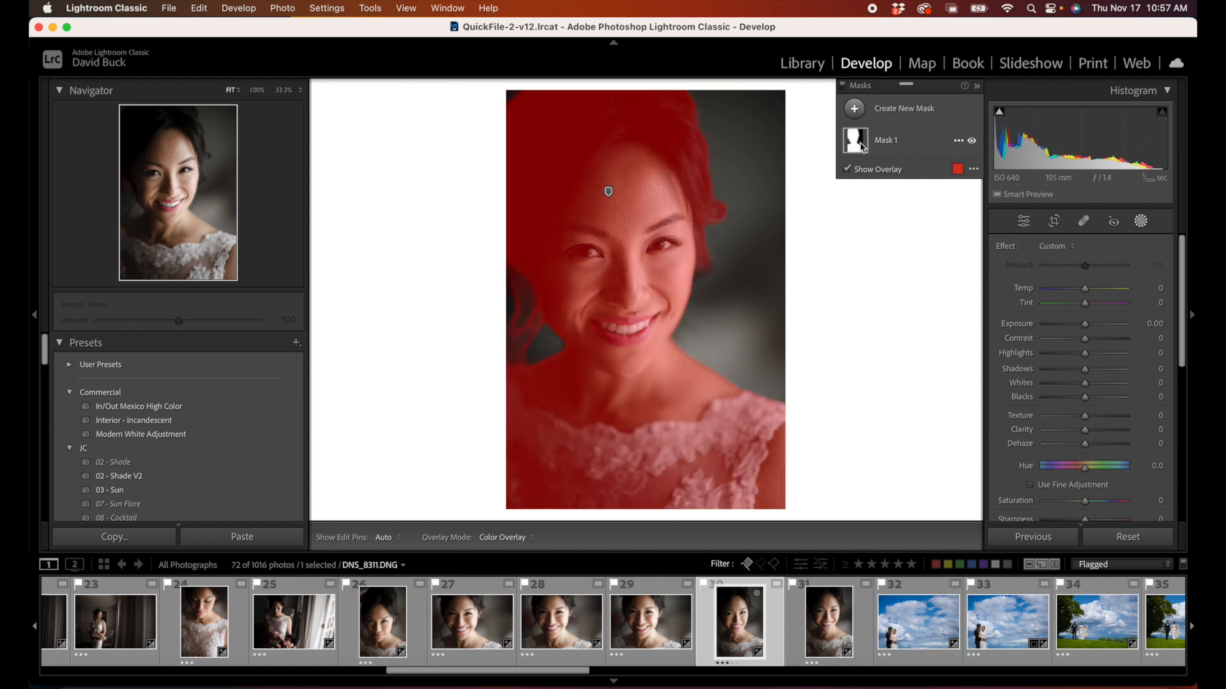
left_click(886, 143)
left_click(957, 141)
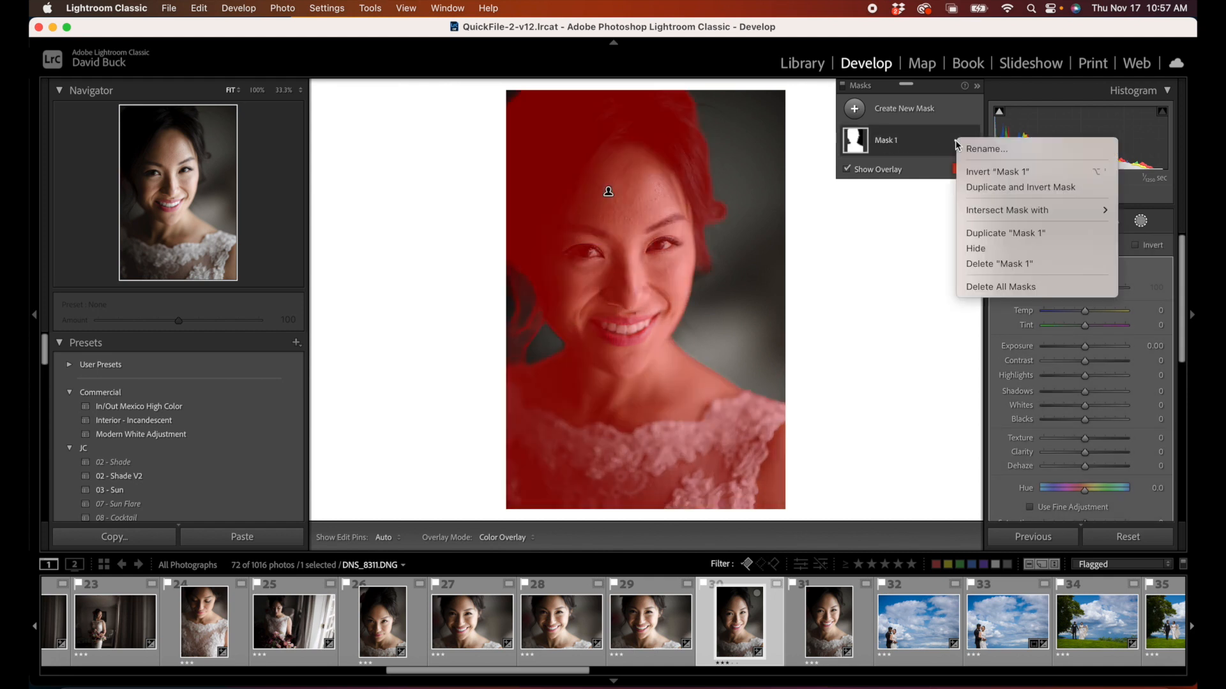
left_click(969, 173)
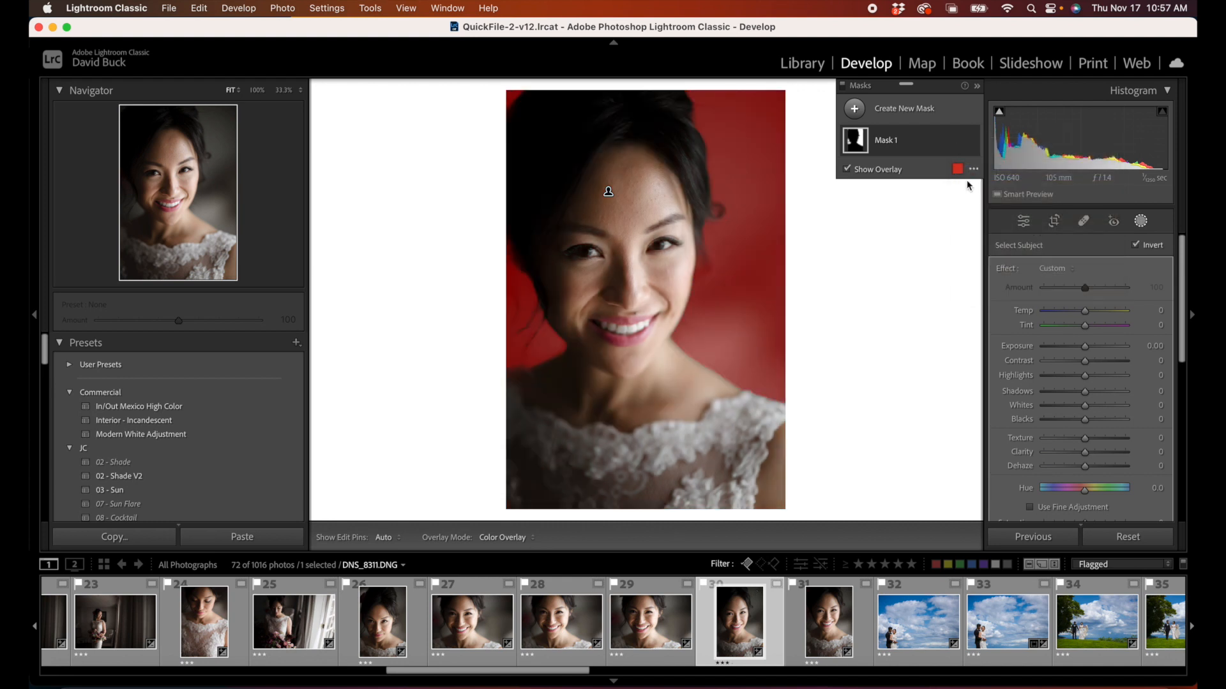
Step: Set the bride portrait's background mask to Temp -76 and Saturation 46
left_click_drag(1084, 310, 1053, 311)
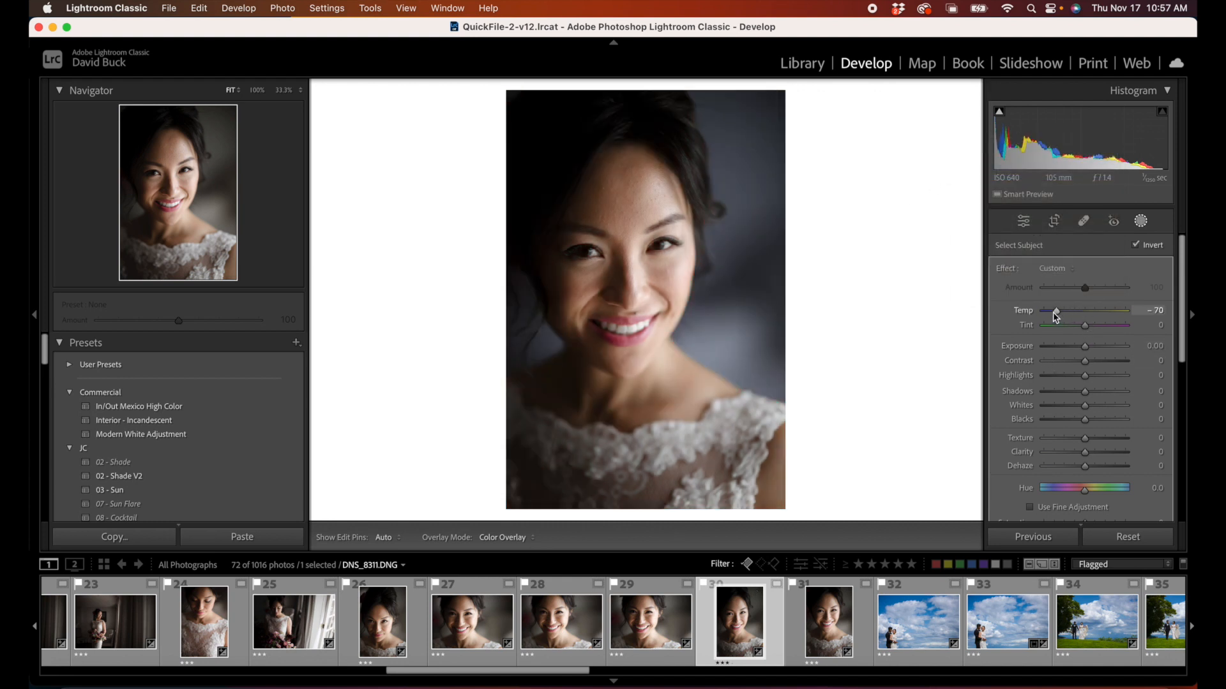
scroll(1086, 466, "down", 1)
left_click_drag(1084, 497, 1104, 501)
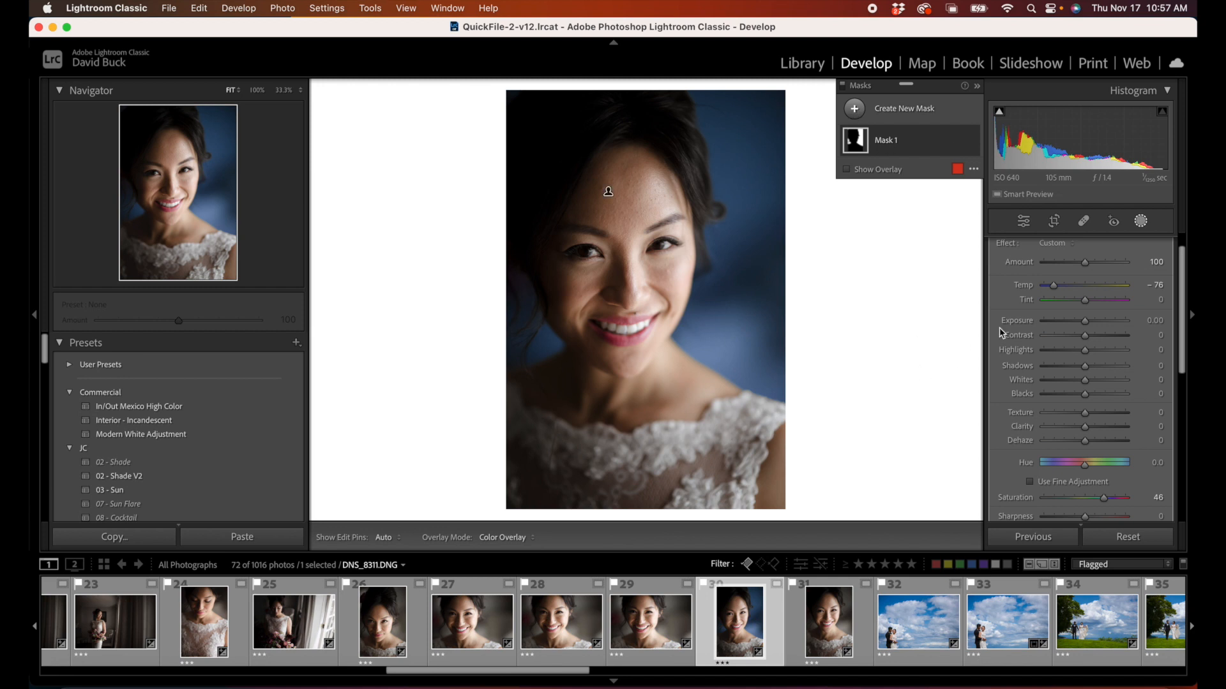
Step: Set the bride portrait's global white balance Temp to 4,810 and its Whites to +5
left_click(1141, 221)
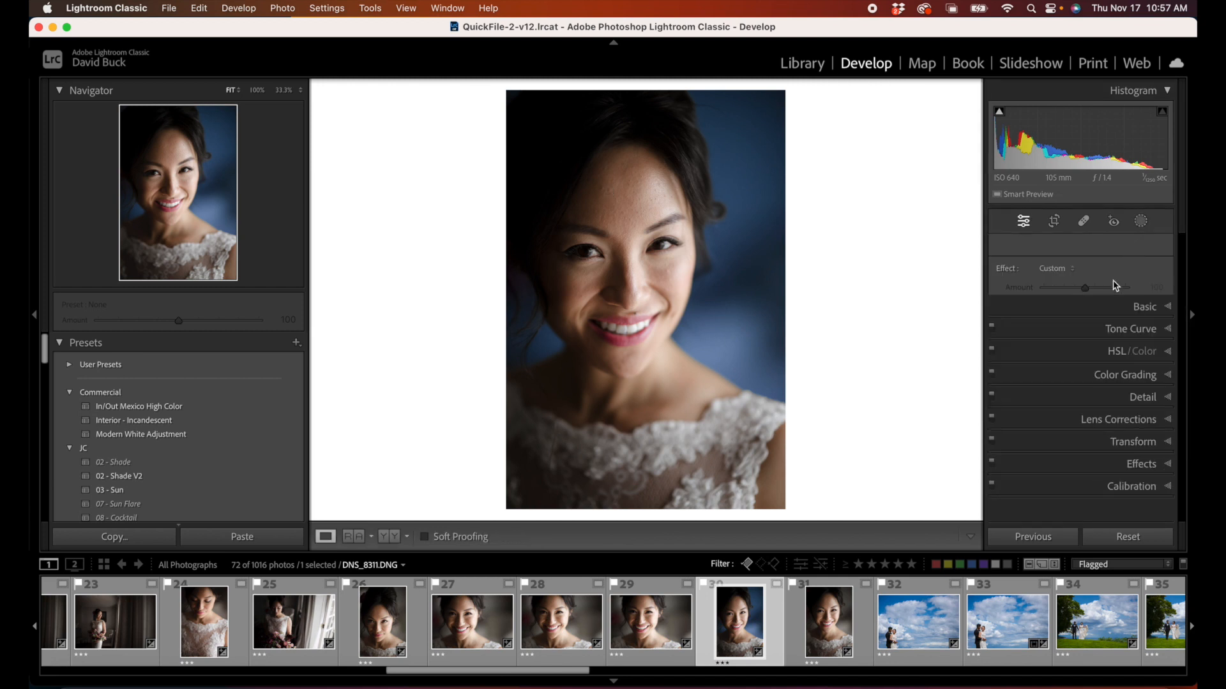
left_click(1144, 244)
left_click_drag(1066, 333, 1068, 336)
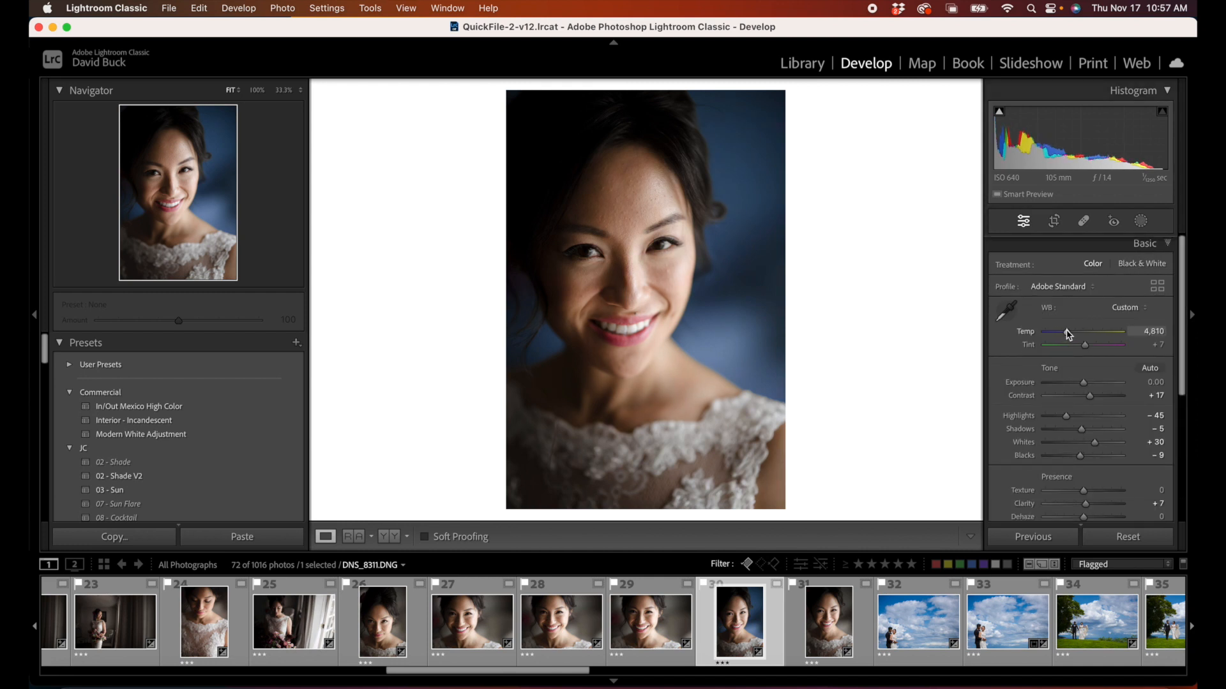
left_click(1141, 222)
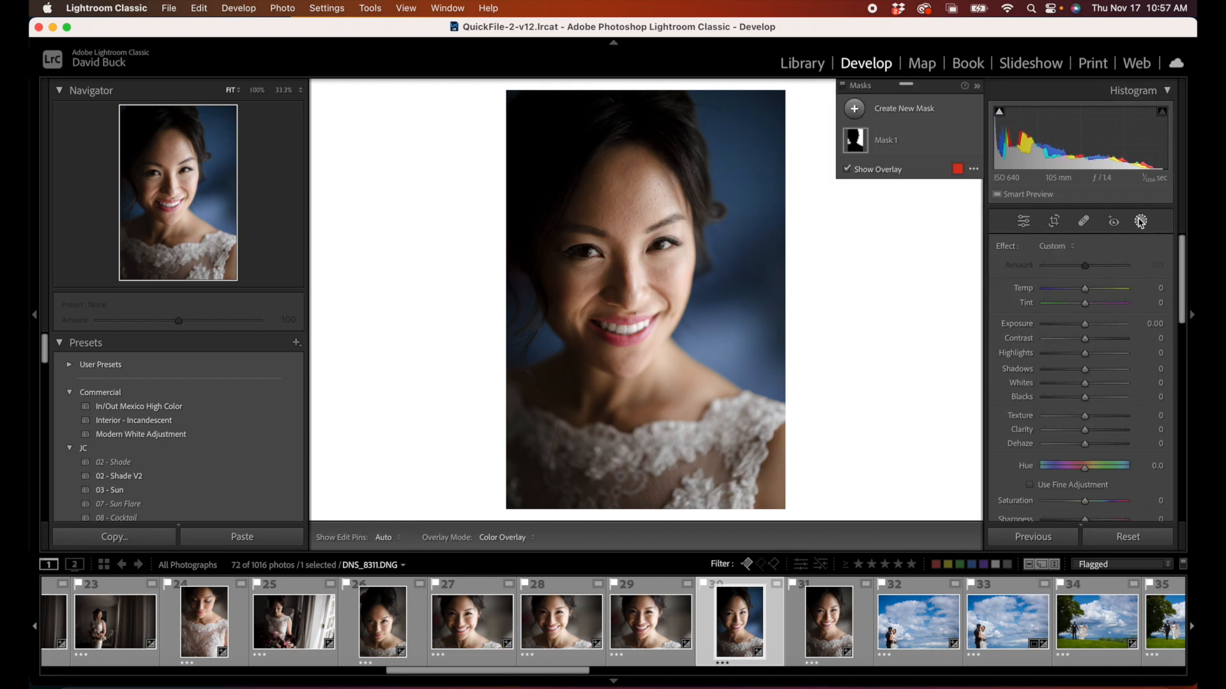
left_click(1142, 221)
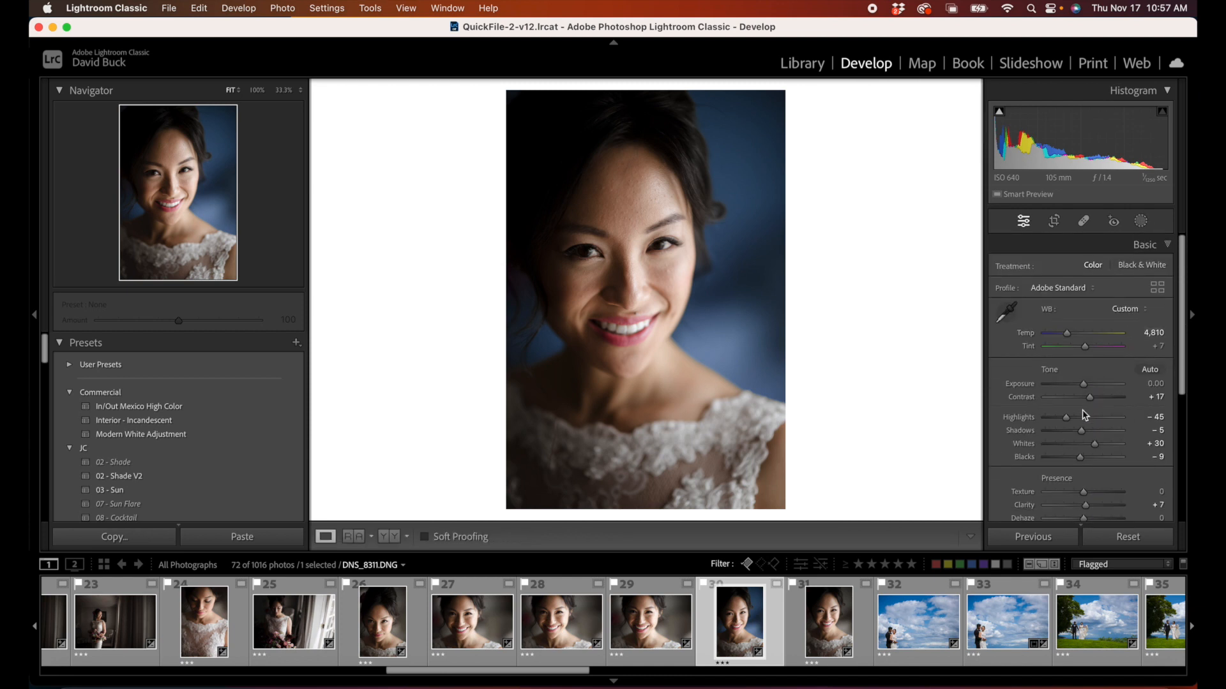
left_click_drag(1088, 449, 1086, 449)
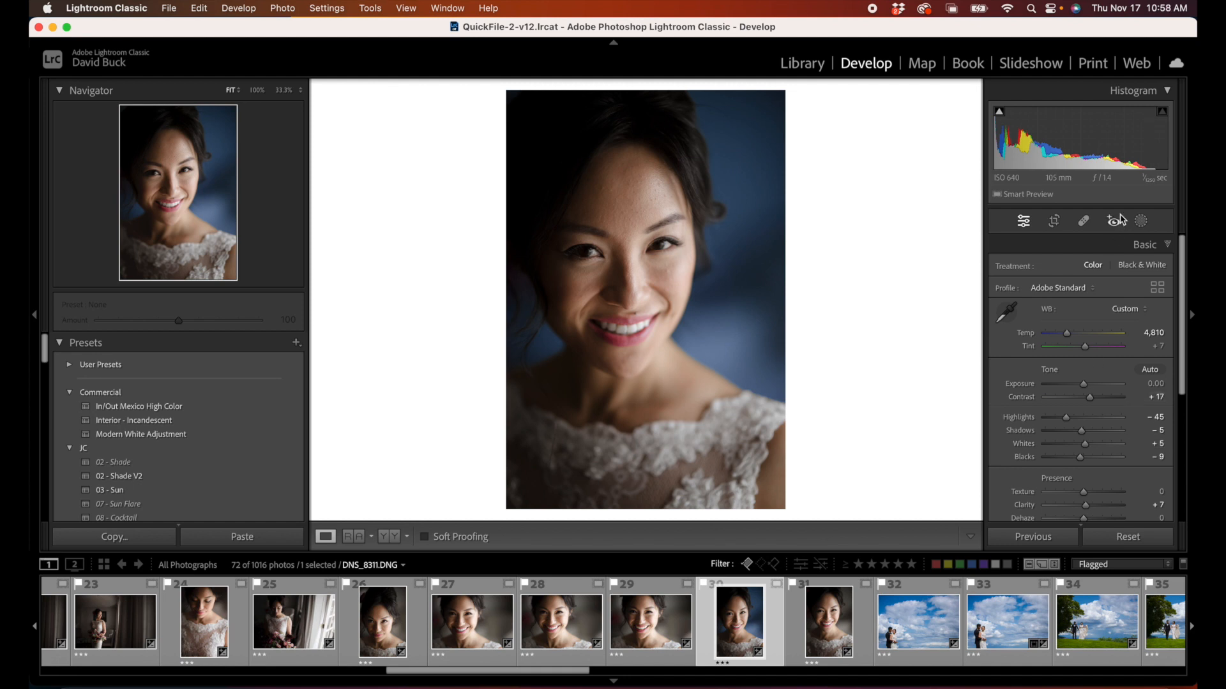
Step: Reselect the bride portrait's background mask and raise its Saturation further
left_click(1141, 221)
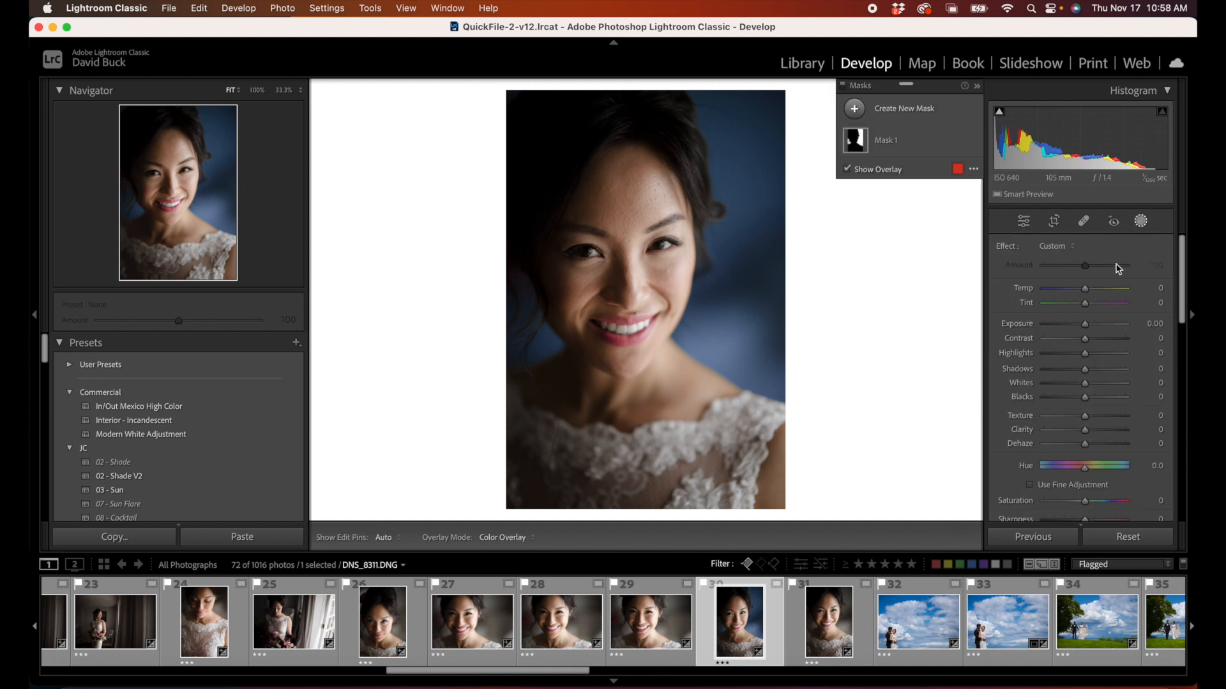
left_click(880, 146)
scroll(1076, 470, "down", 3)
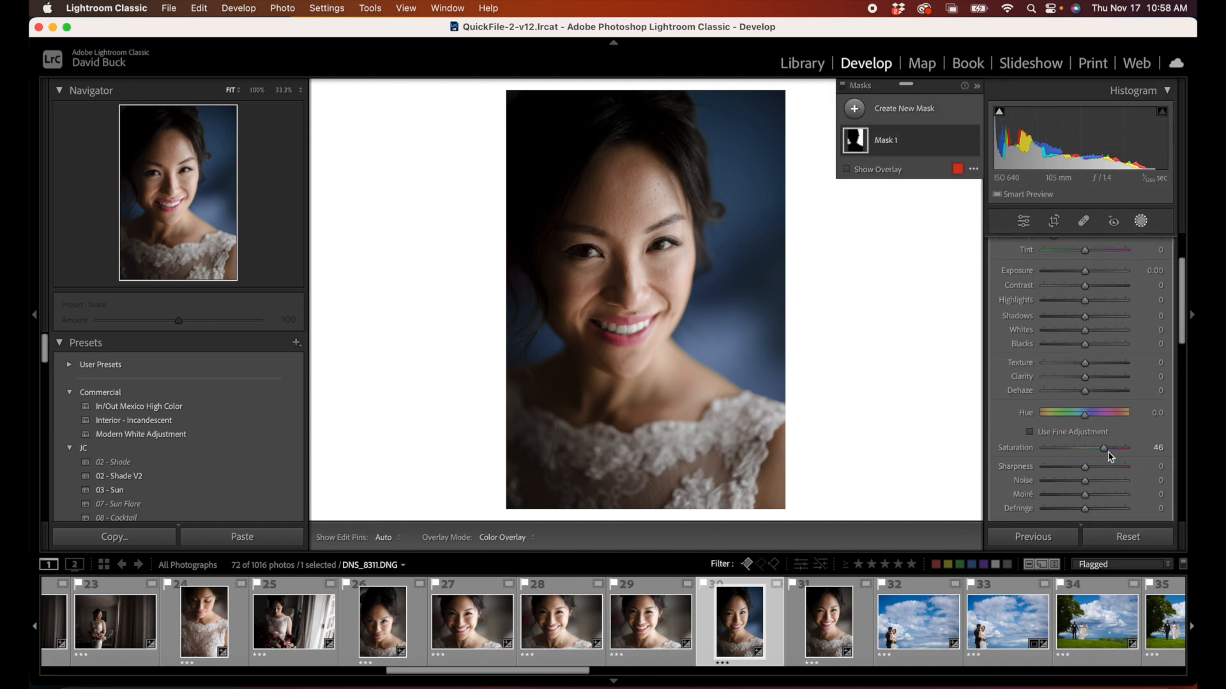
left_click_drag(1104, 448, 1115, 452)
Step: Toggle the bride portrait's masks off and on to compare the background color with the unmasked image
scroll(1024, 474, "down", 3)
left_click(999, 484)
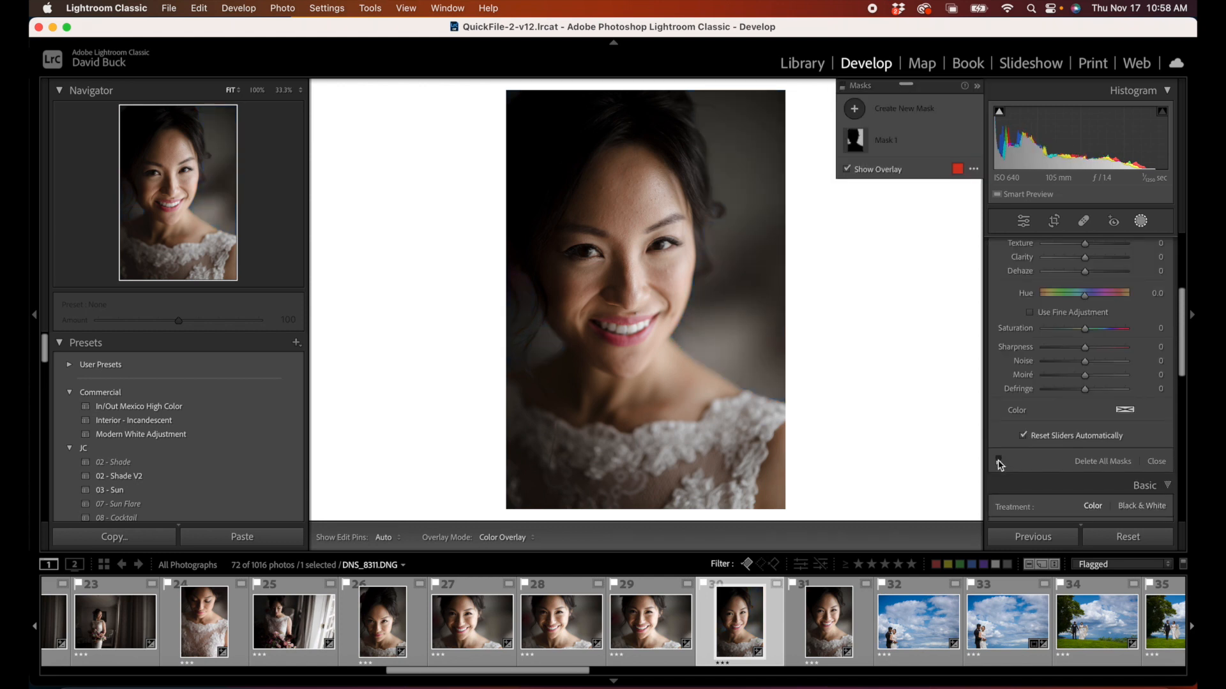
left_click(1000, 462)
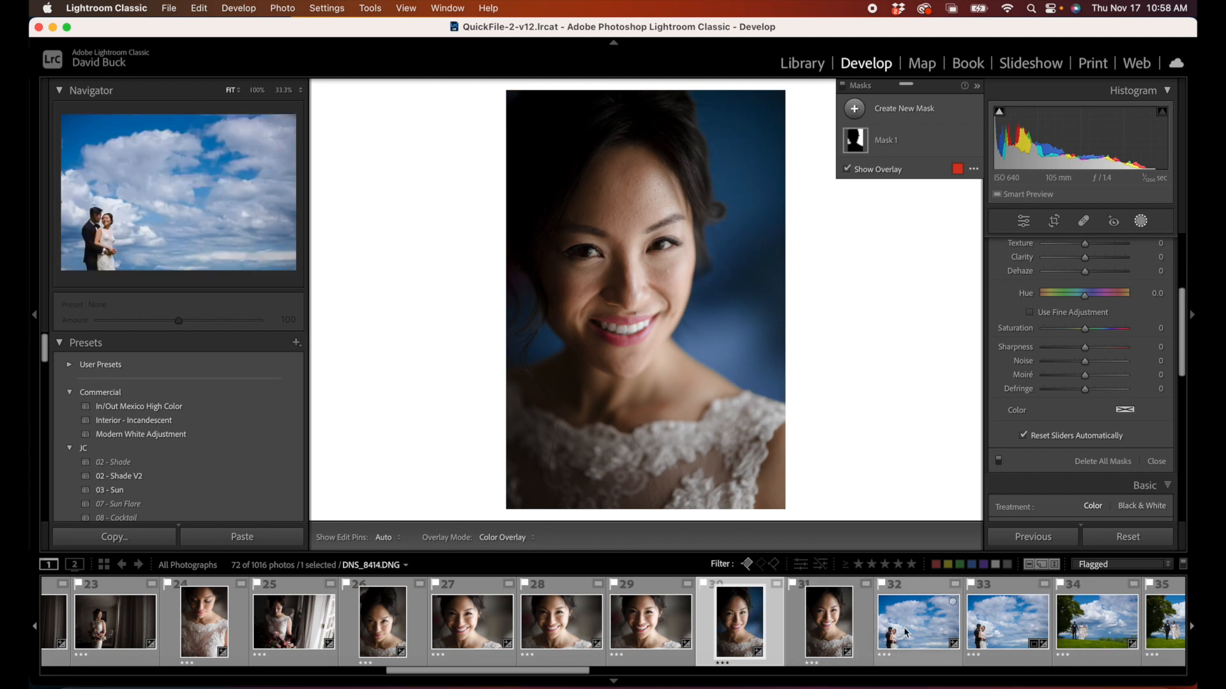
Step: Synchronize Mask 1 from bride portrait 30 to portrait 31 and show portrait 31 to check it
left_click(831, 633, "super")
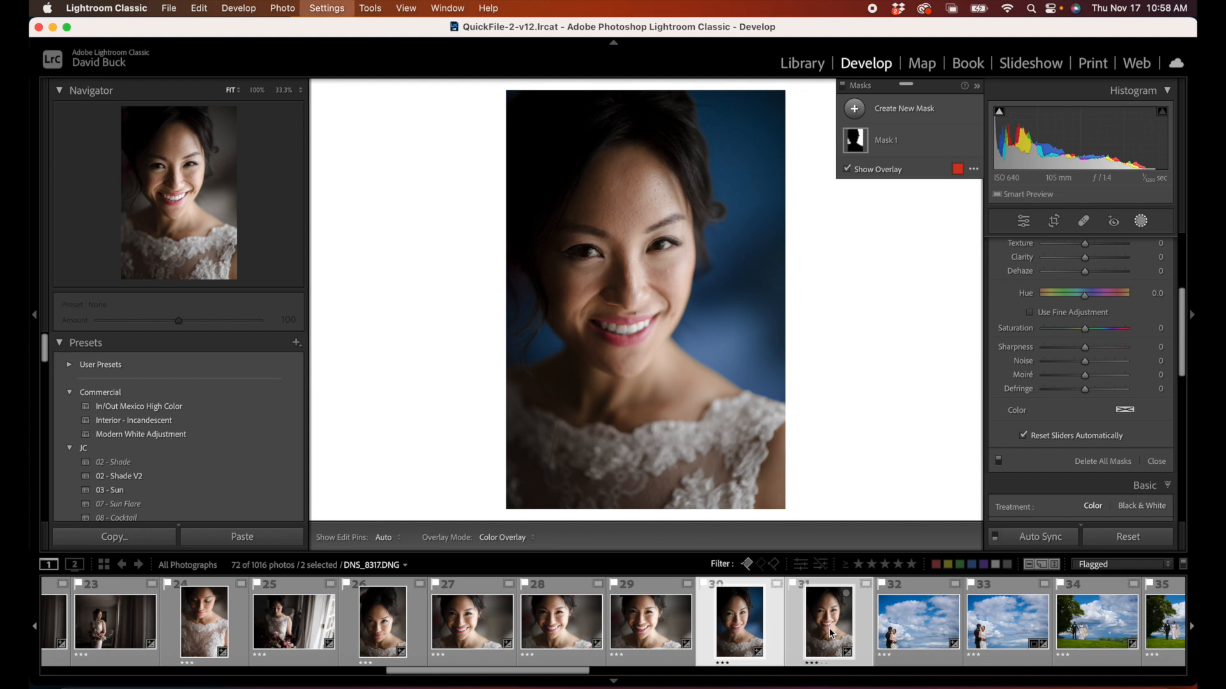
key("super+shift+s")
left_click(837, 131)
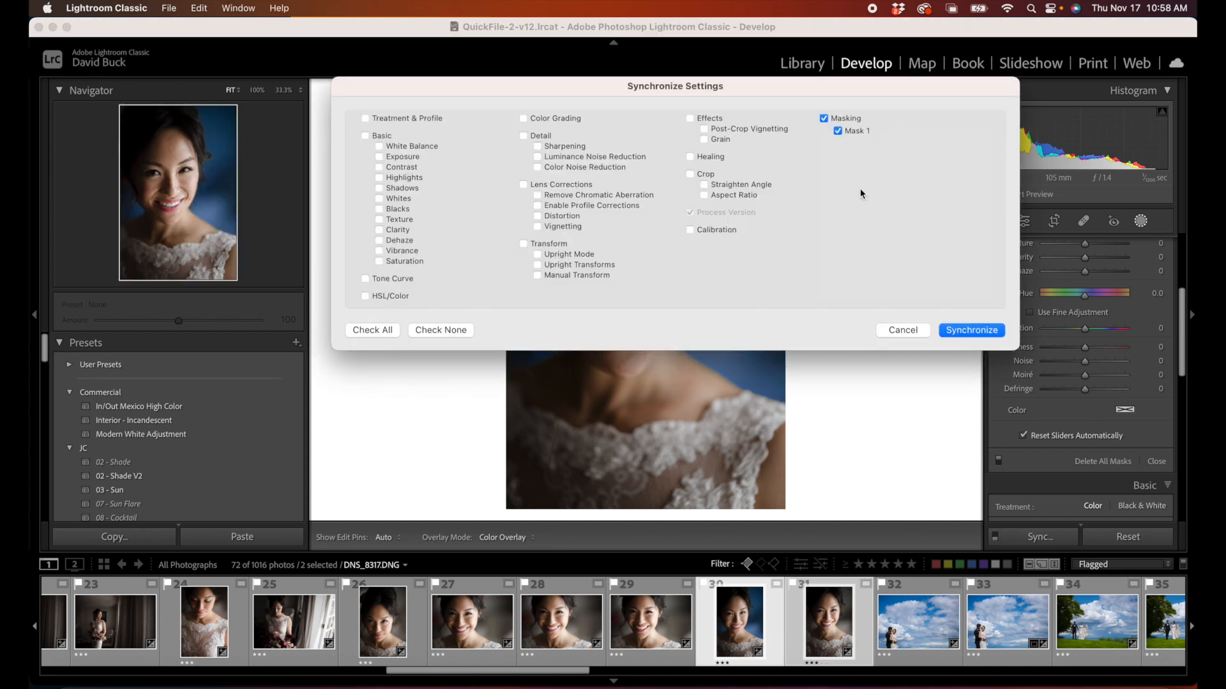
left_click(956, 330)
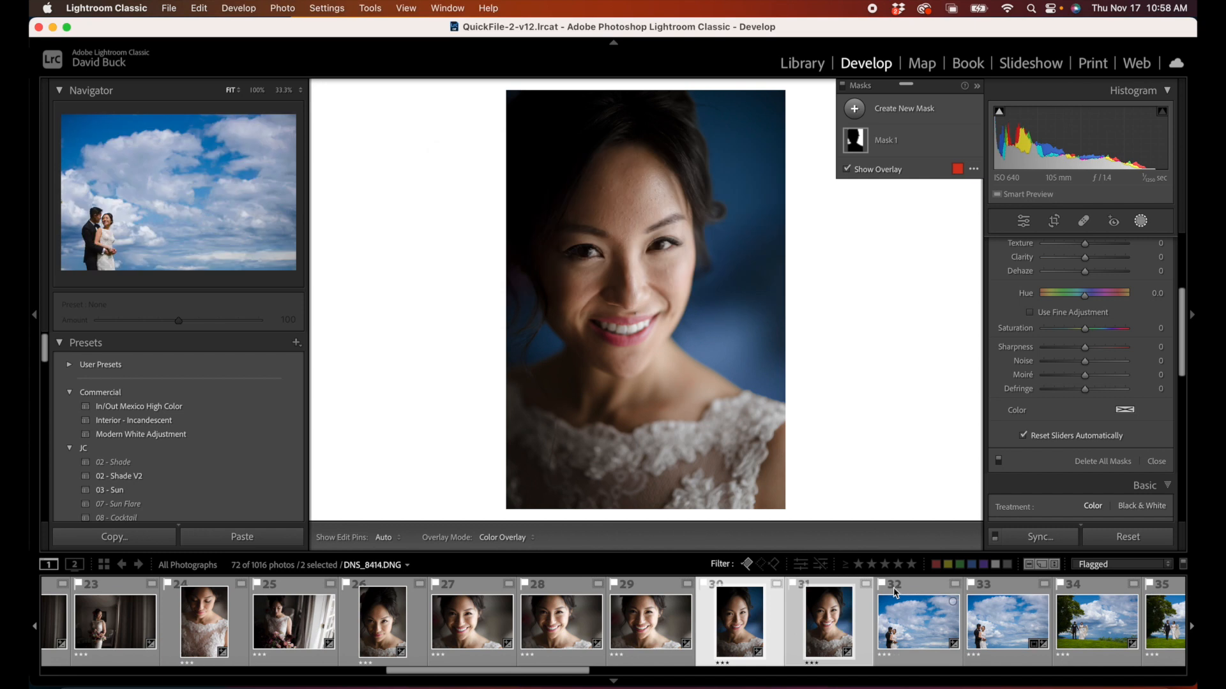
left_click(794, 625)
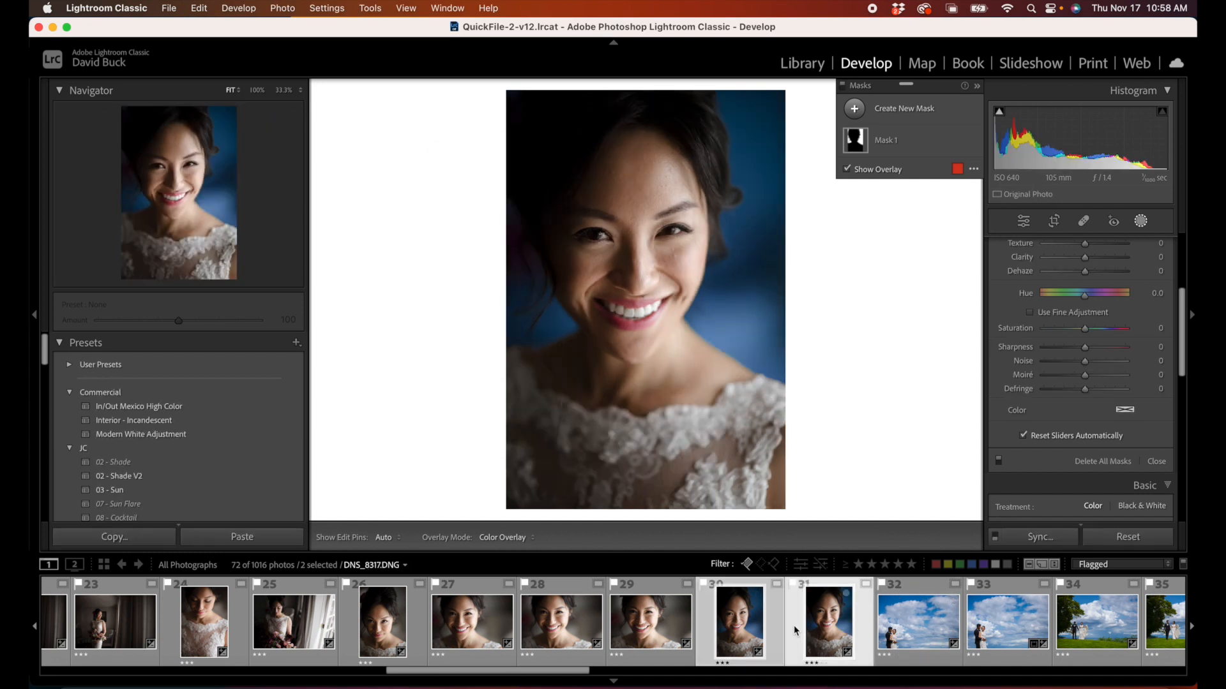
Step: Open photo 32 of the couple against the clouds and duplicate and invert its sky mask to cover the couple
left_click(884, 627)
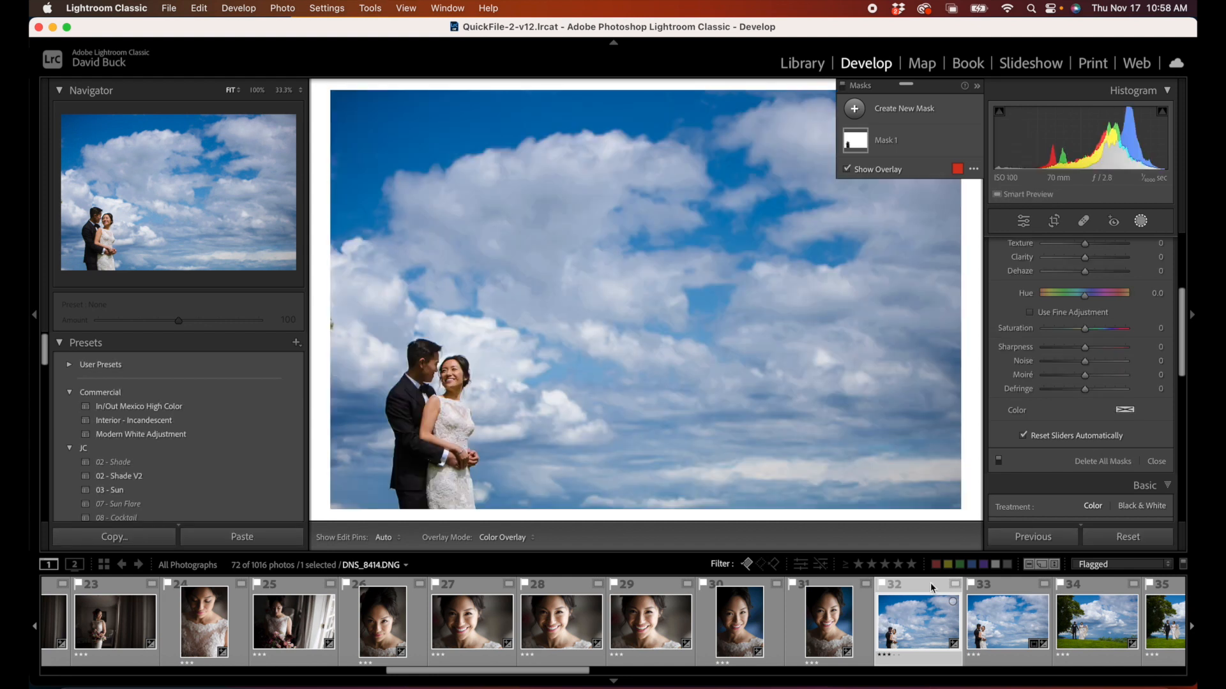
scroll(1074, 369, "up", 5)
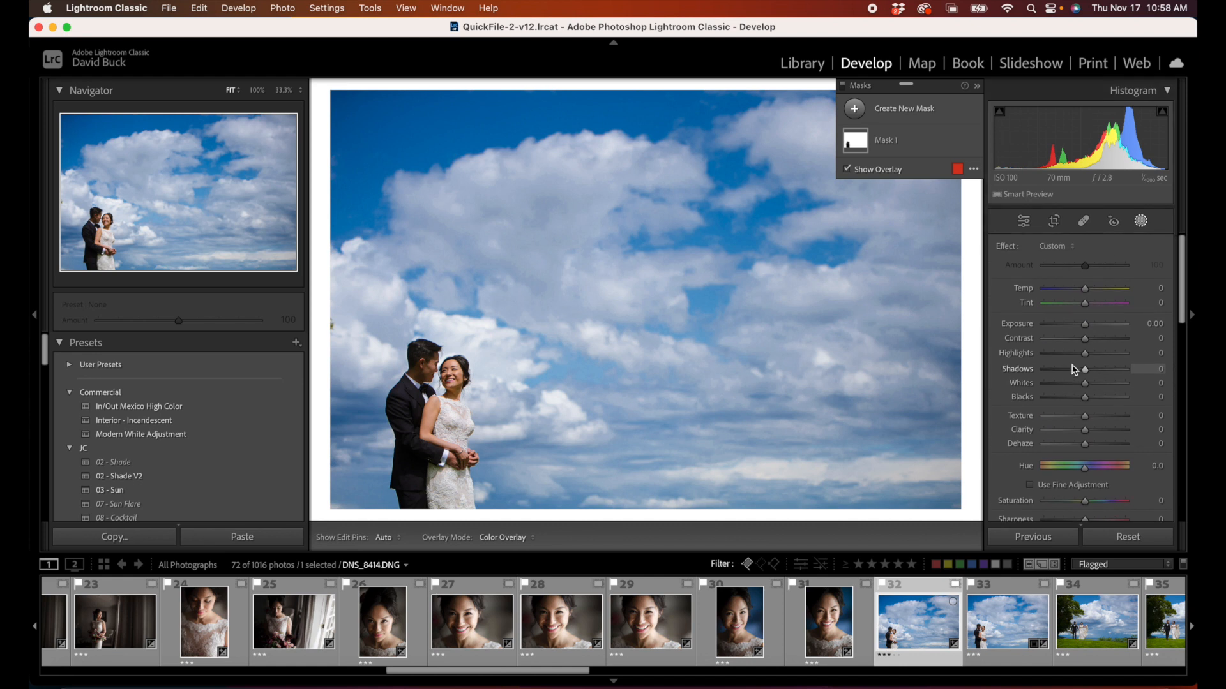
left_click(1140, 221)
left_click(1140, 221)
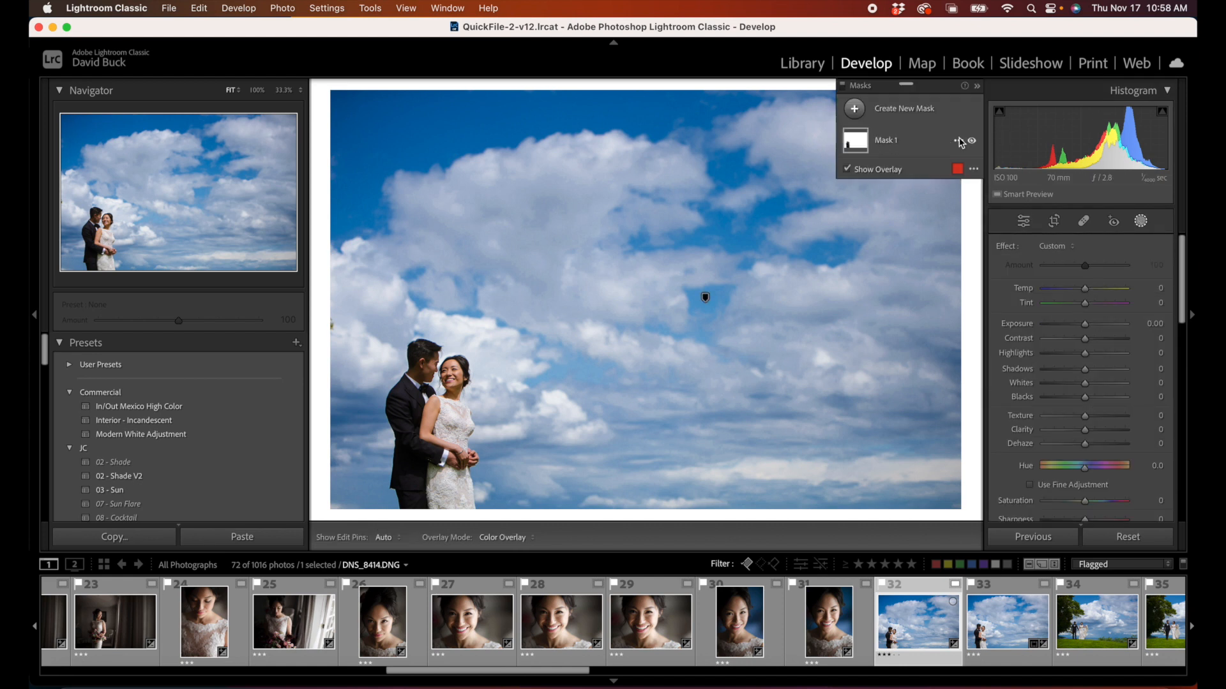
left_click(958, 140)
left_click(992, 187)
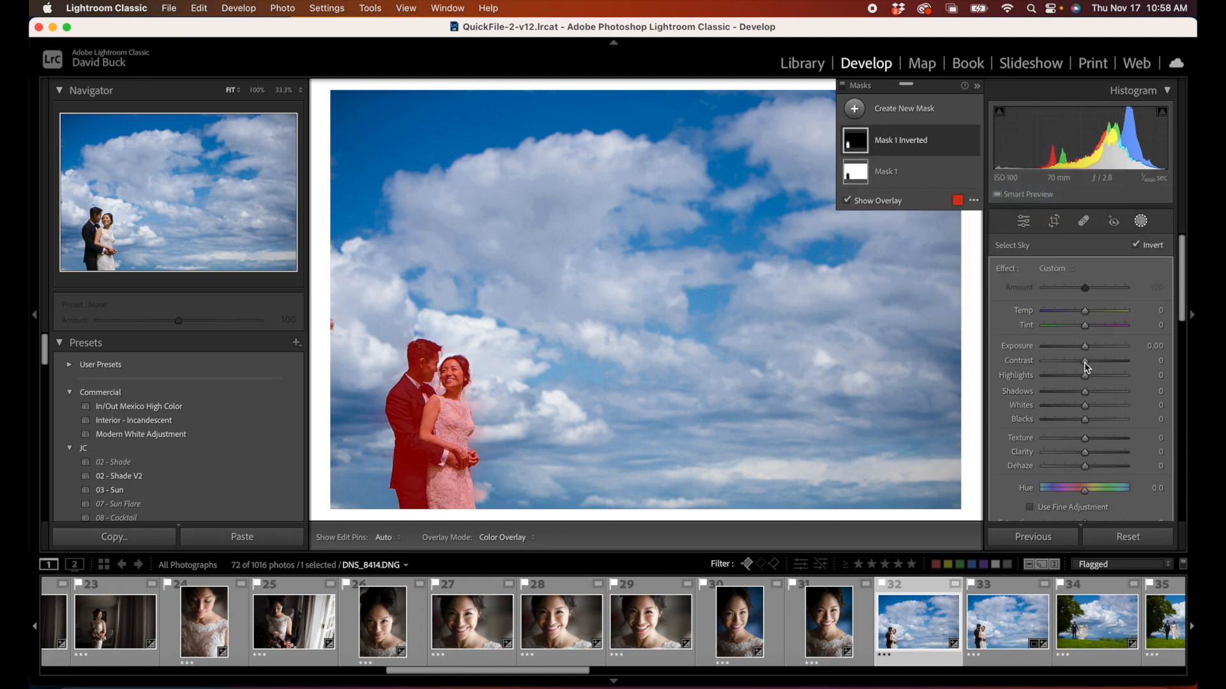
Step: Set the inverted sky mask on the couple to Highlights 13 and Temp 4
left_click_drag(1085, 378, 1086, 379)
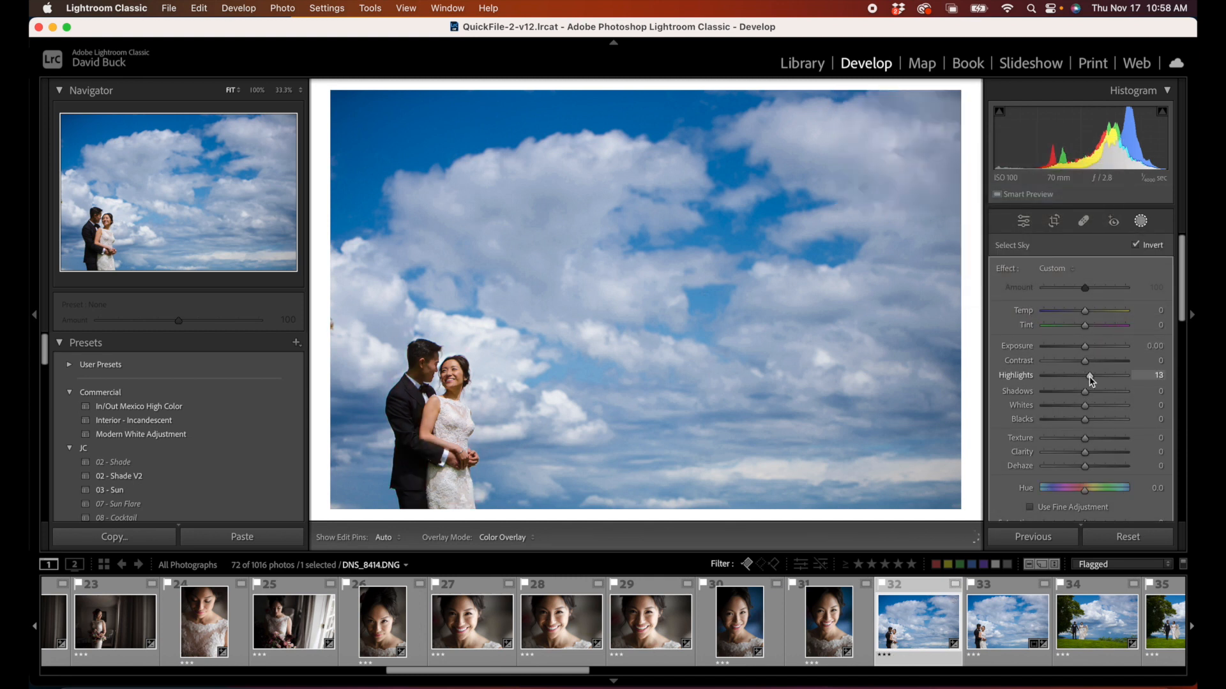
left_click_drag(1085, 311, 1089, 316)
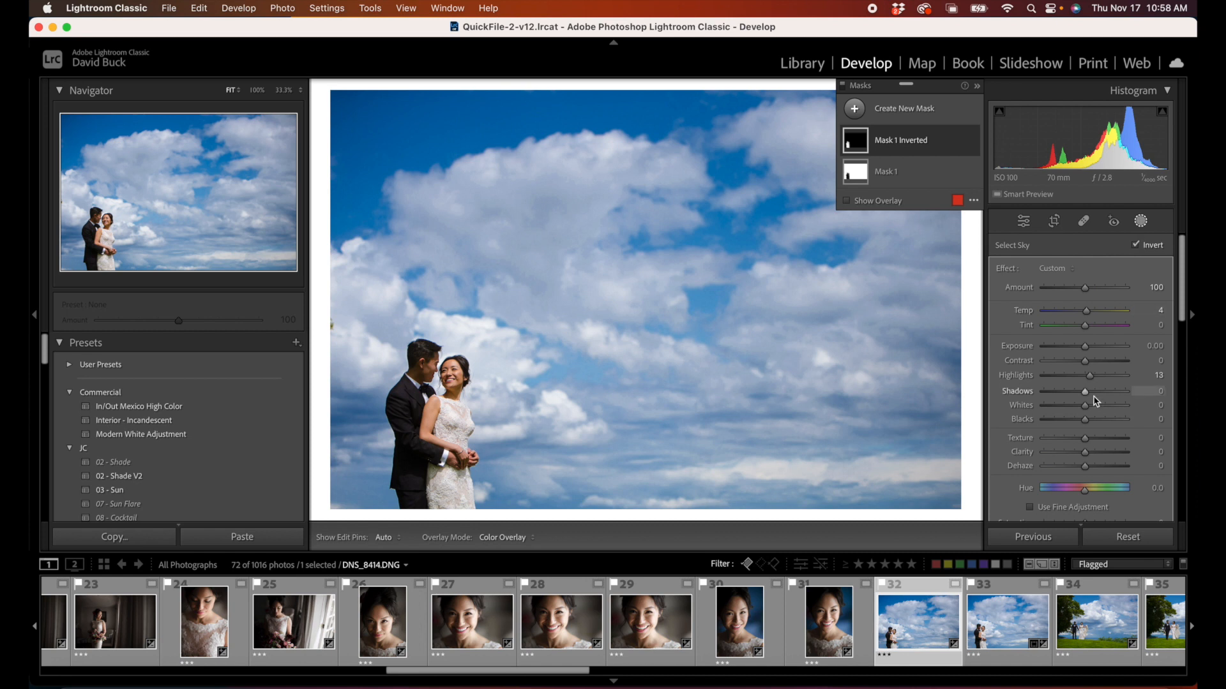
Step: Set the sky mask on the couple photo to Whites 24 and Saturation 40
left_click(906, 171)
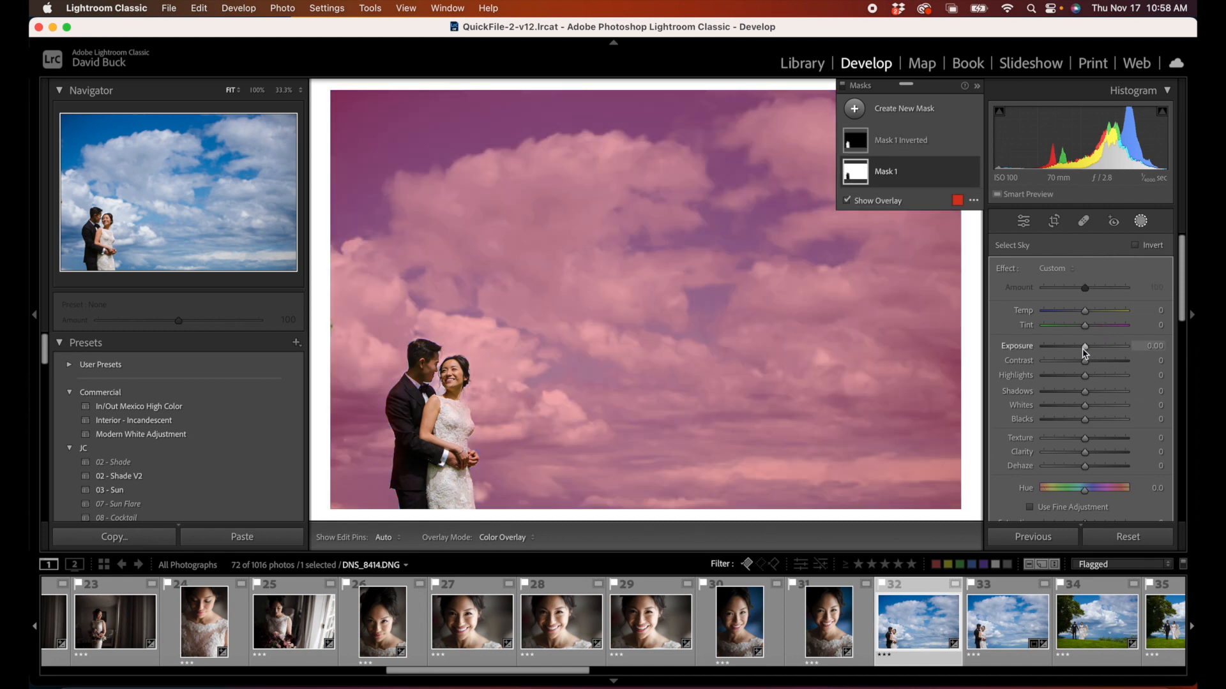
left_click_drag(1085, 405, 1095, 406)
left_click_drag(1085, 346, 1103, 377)
scroll(1078, 364, "down", 5)
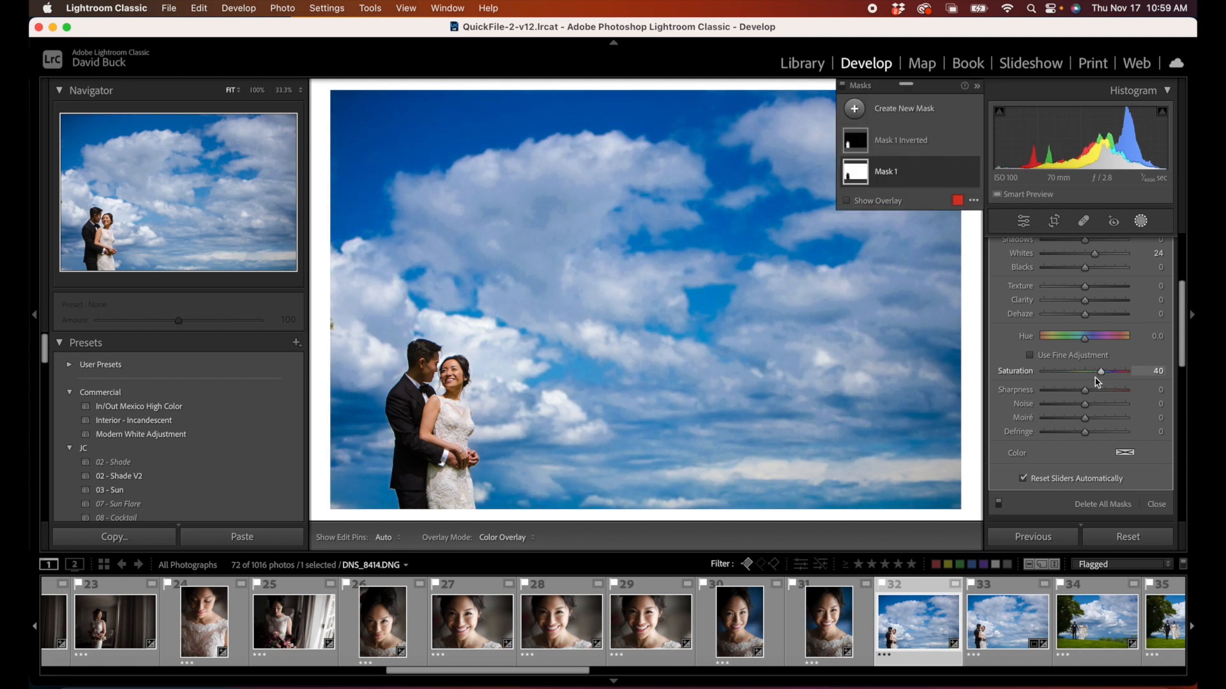
scroll(1076, 410, "down", 3)
Step: Toggle the cloud photo's masks off and on repeatedly to compare the sky and couple with the unmasked image
left_click(998, 434)
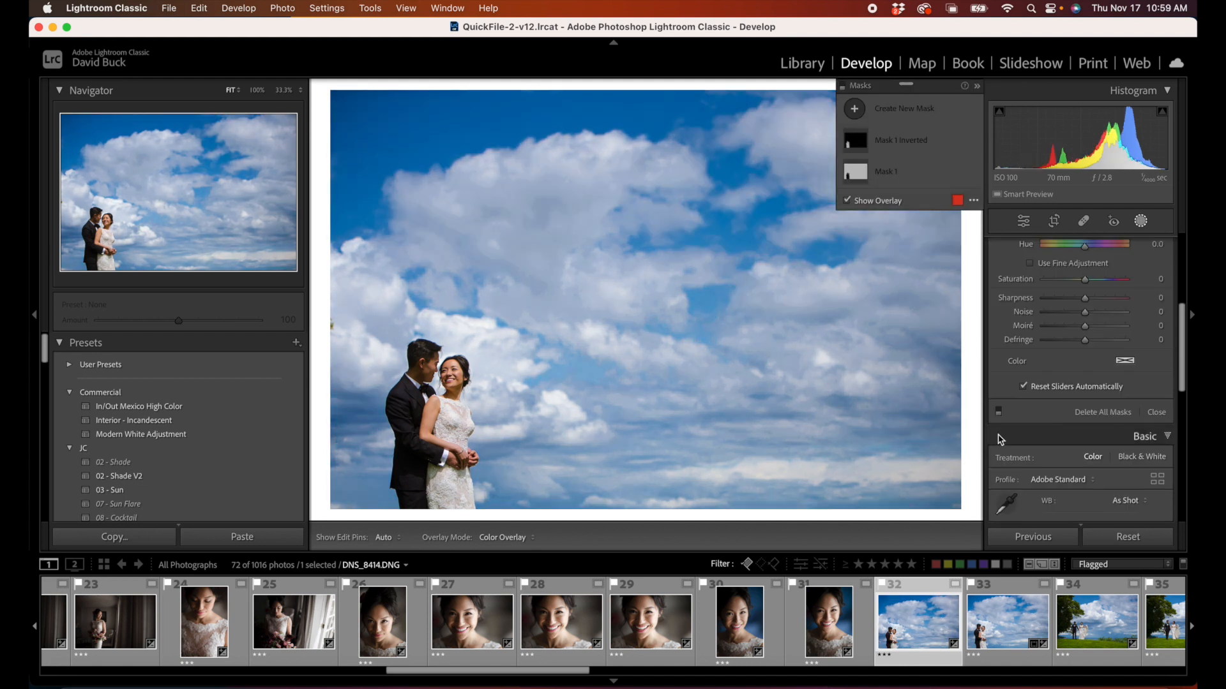
left_click(1001, 439)
left_click(999, 413)
left_click(998, 413)
left_click(999, 412)
left_click(999, 412)
left_click(999, 412)
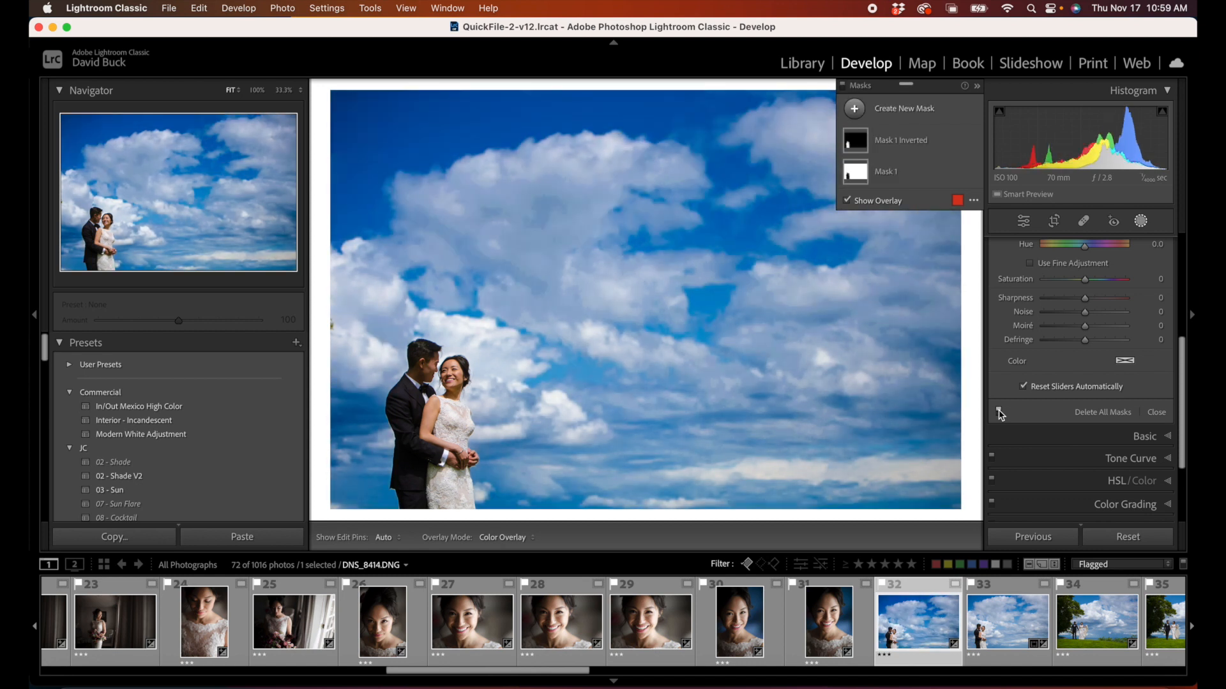
left_click(999, 412)
left_click(999, 413)
left_click(999, 412)
left_click(999, 413)
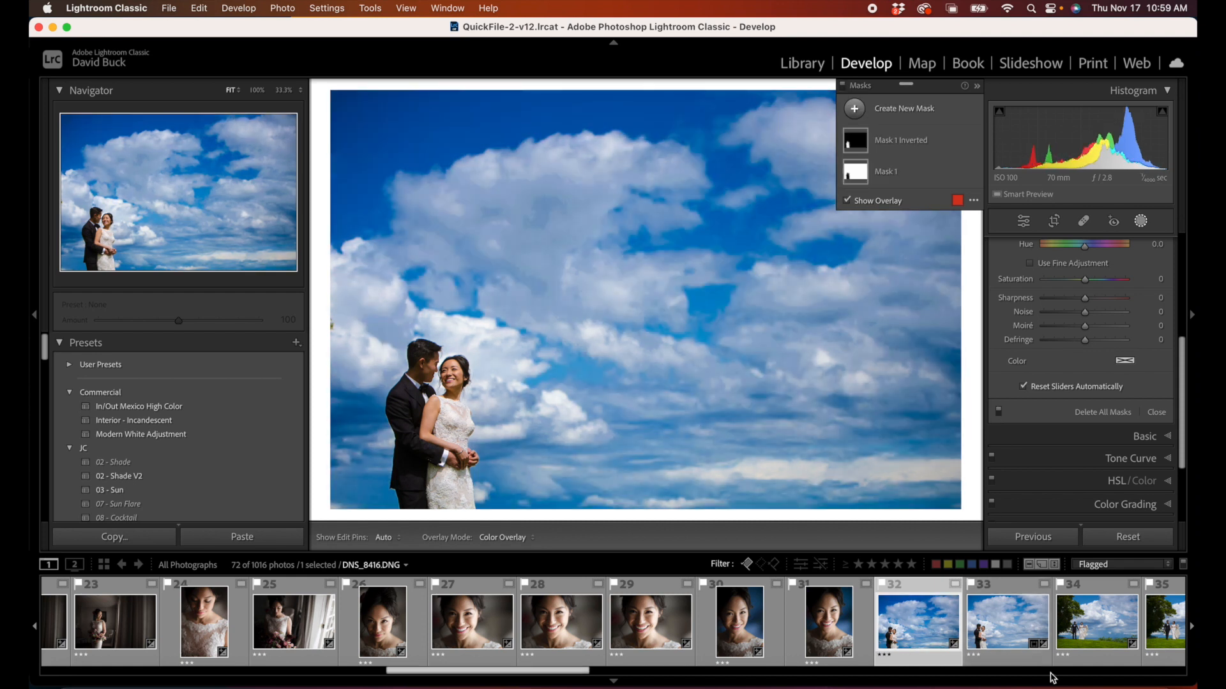
Step: Synchronize all masks from photo 32 to photos 33 through 39 and show photos 36 and 38 to check them
scroll(958, 631, "right", 5)
left_click(936, 632, "shift")
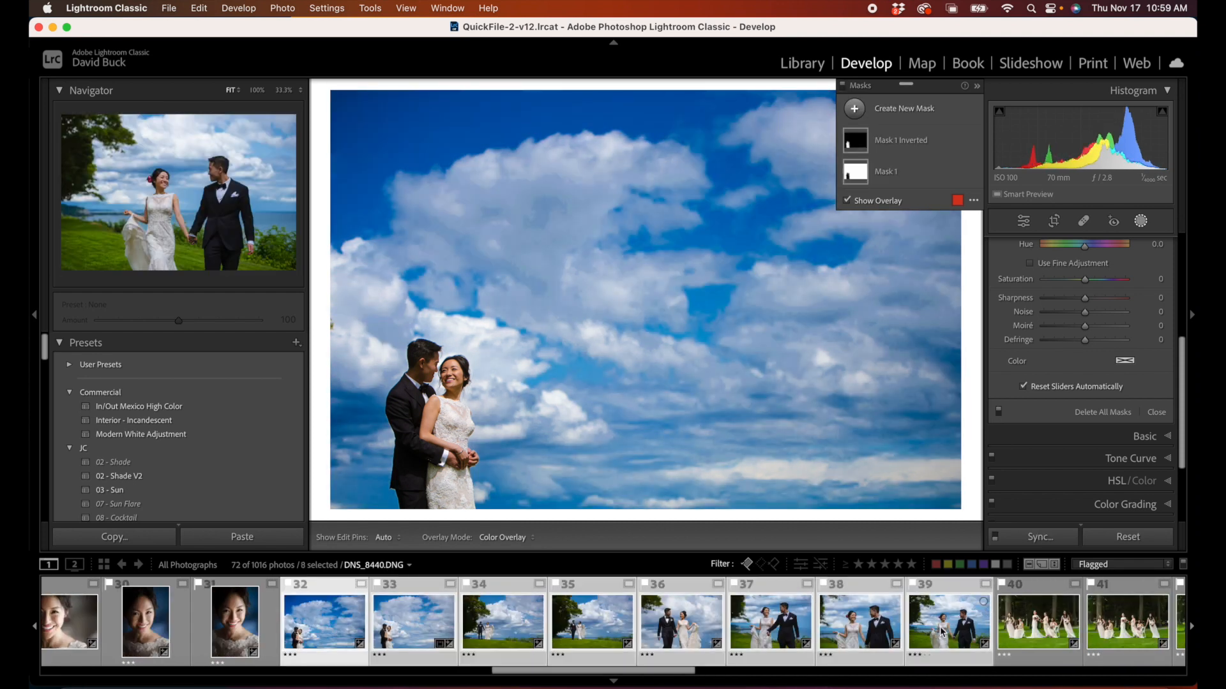
key("super+shift+s")
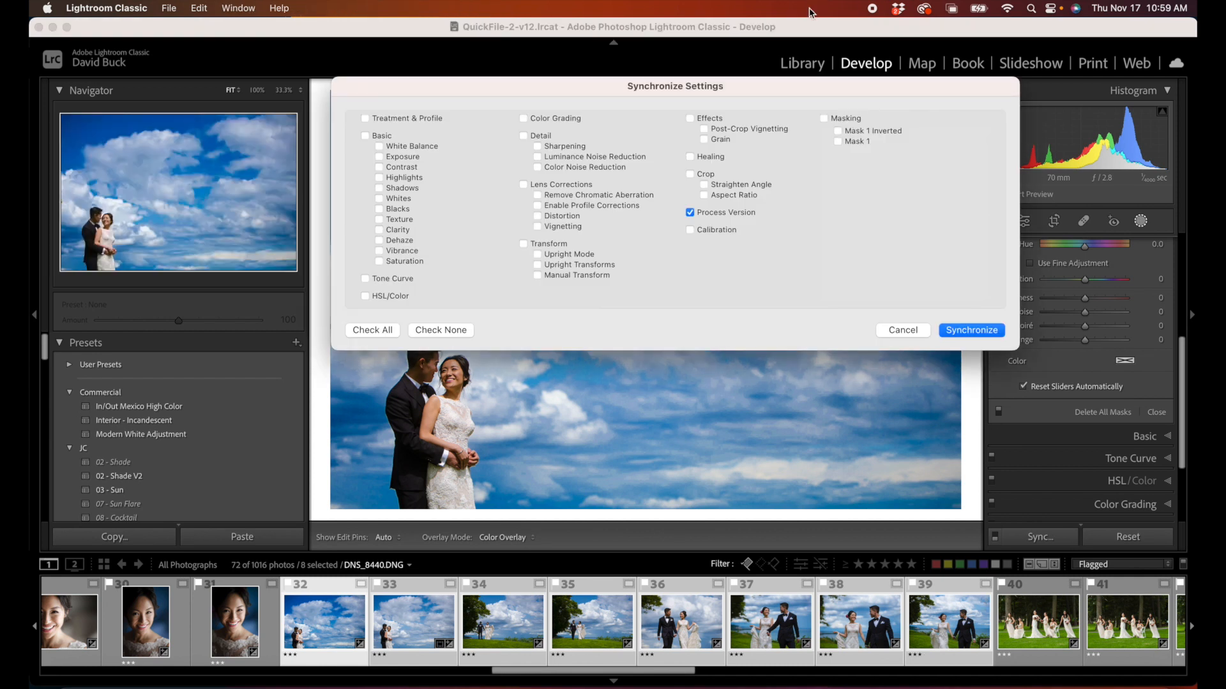
left_click(841, 119)
left_click(971, 330)
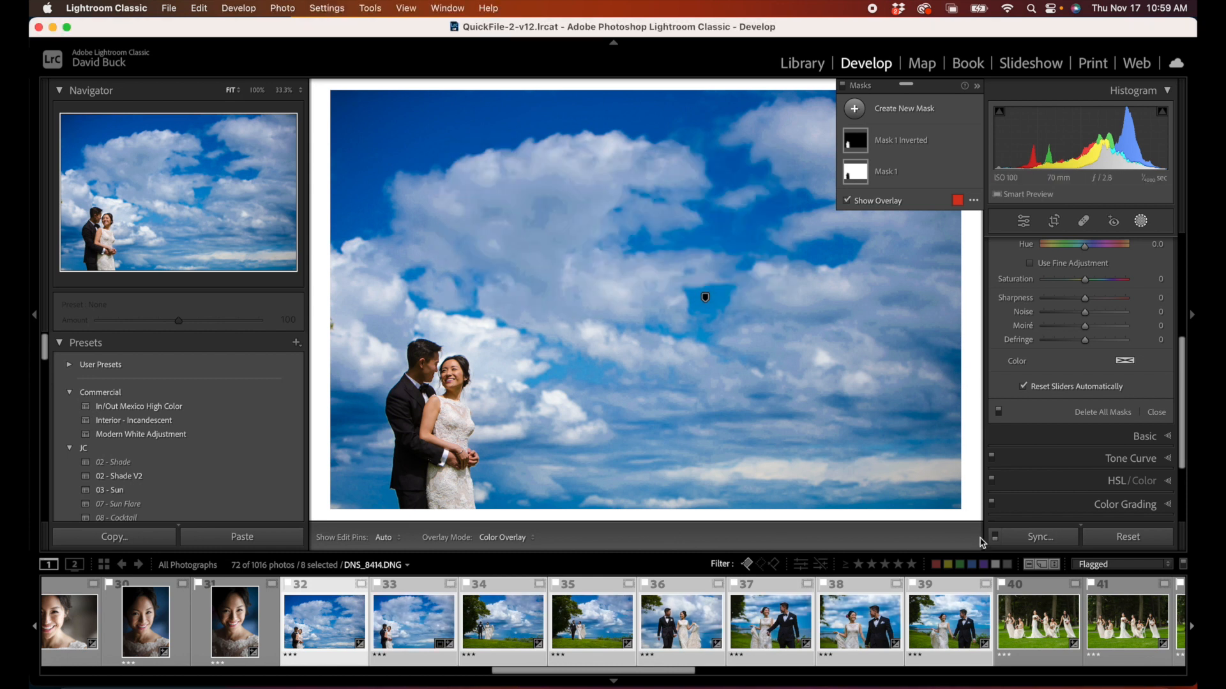
left_click(701, 634)
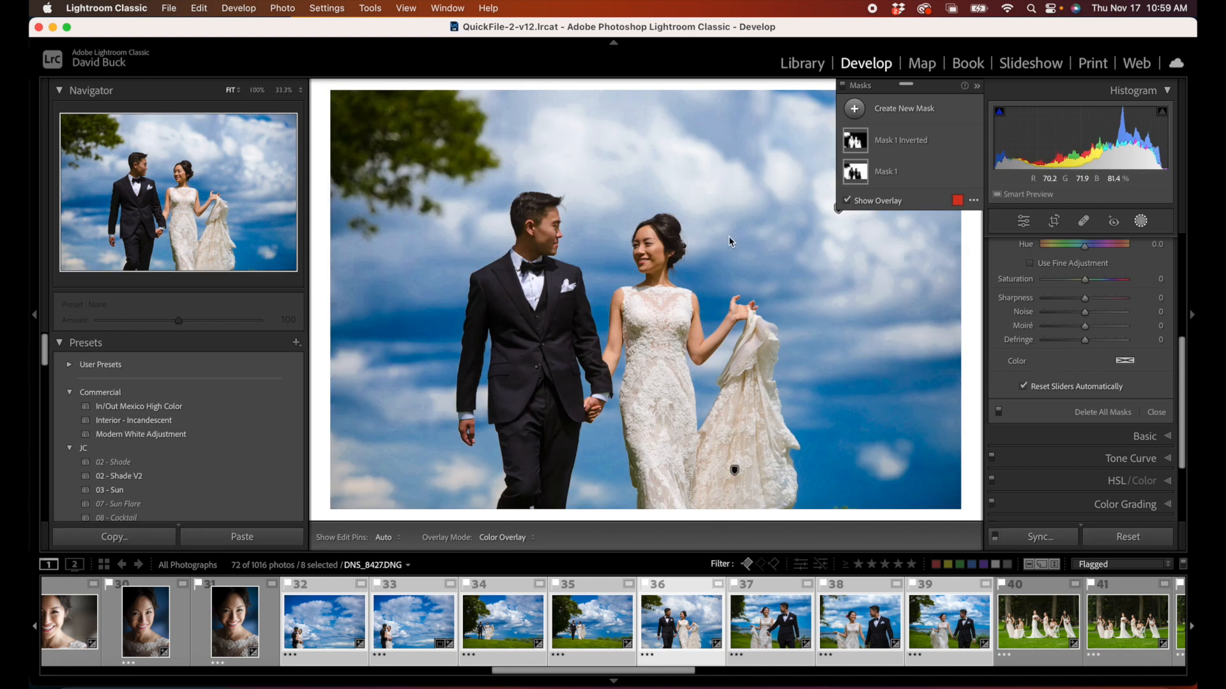
left_click(848, 623)
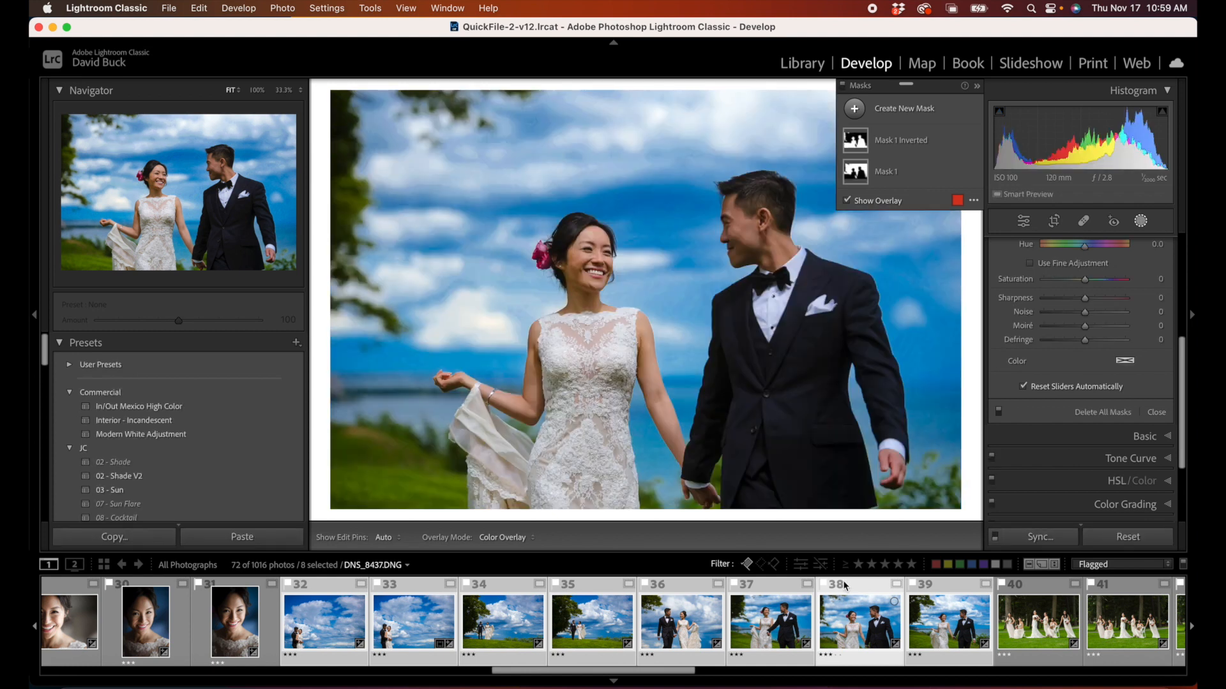
Step: Open bridesmaids photo 40, create a subject mask for the women, and duplicate and invert it to cover the background
scroll(843, 580, "down", 10)
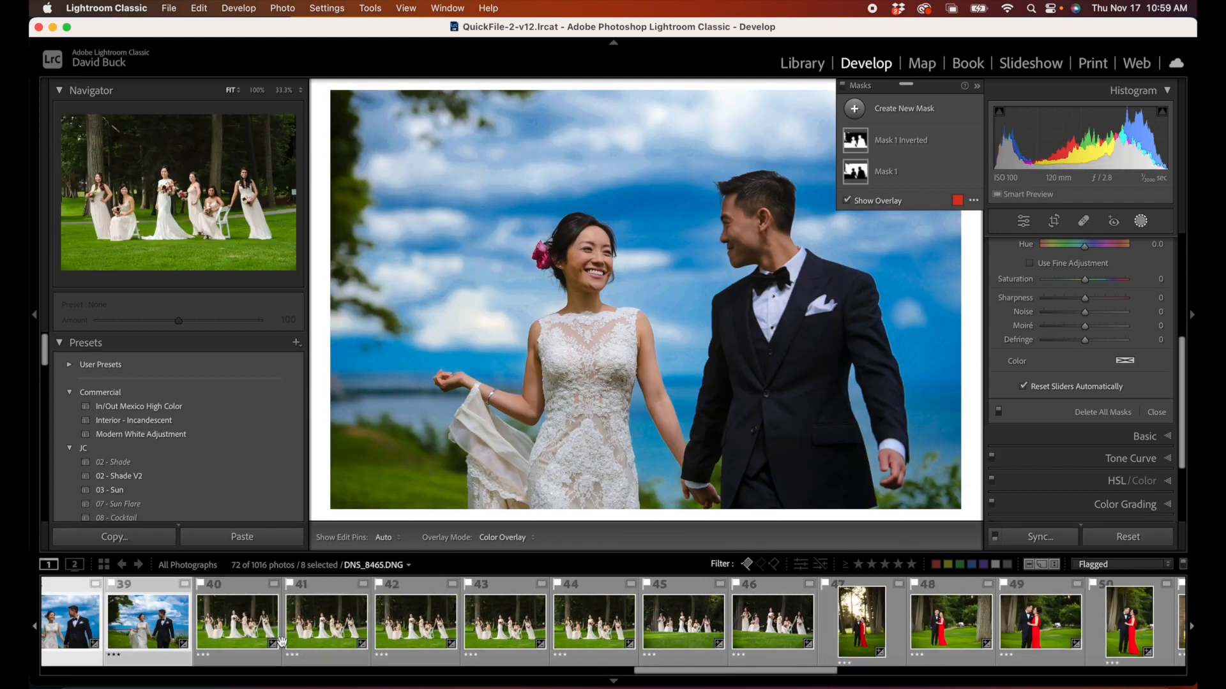
left_click(237, 623)
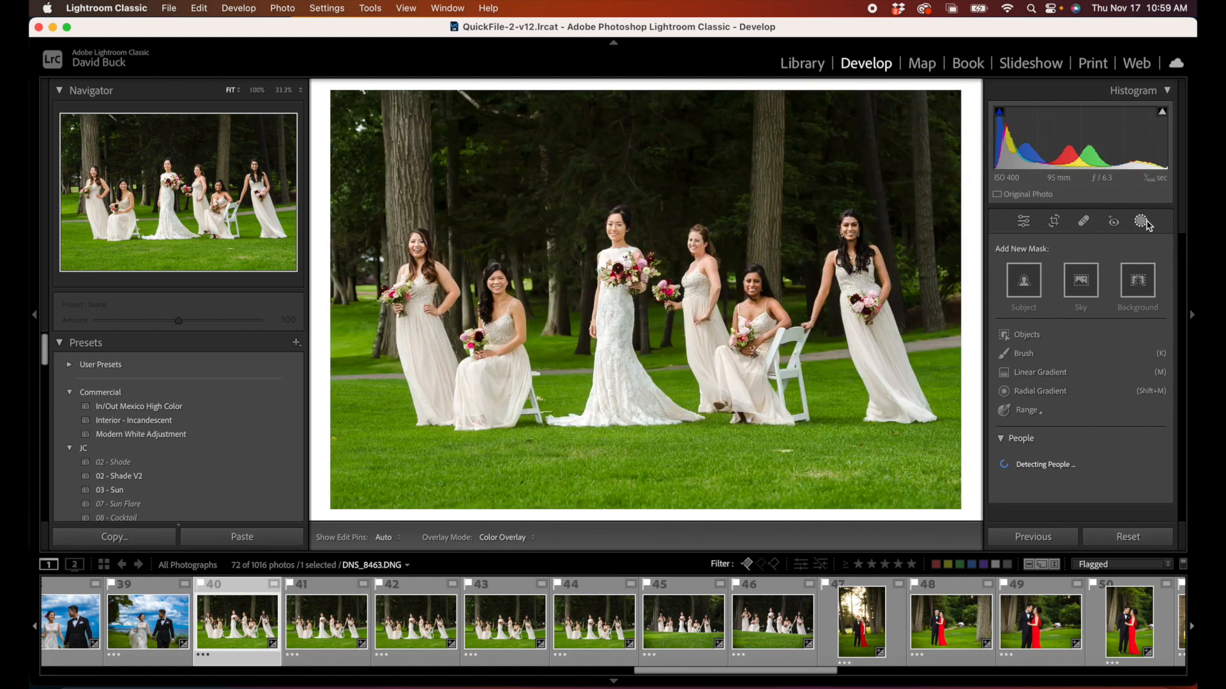
left_click(1142, 222)
left_click(1139, 223)
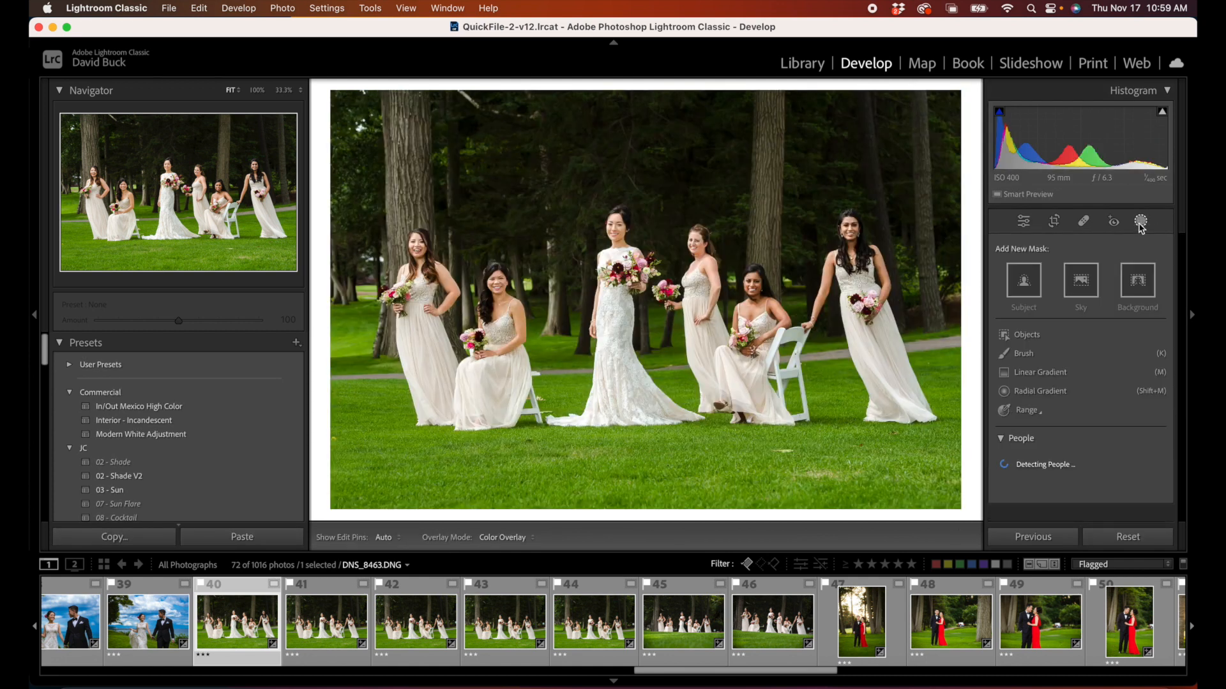
left_click(1028, 286)
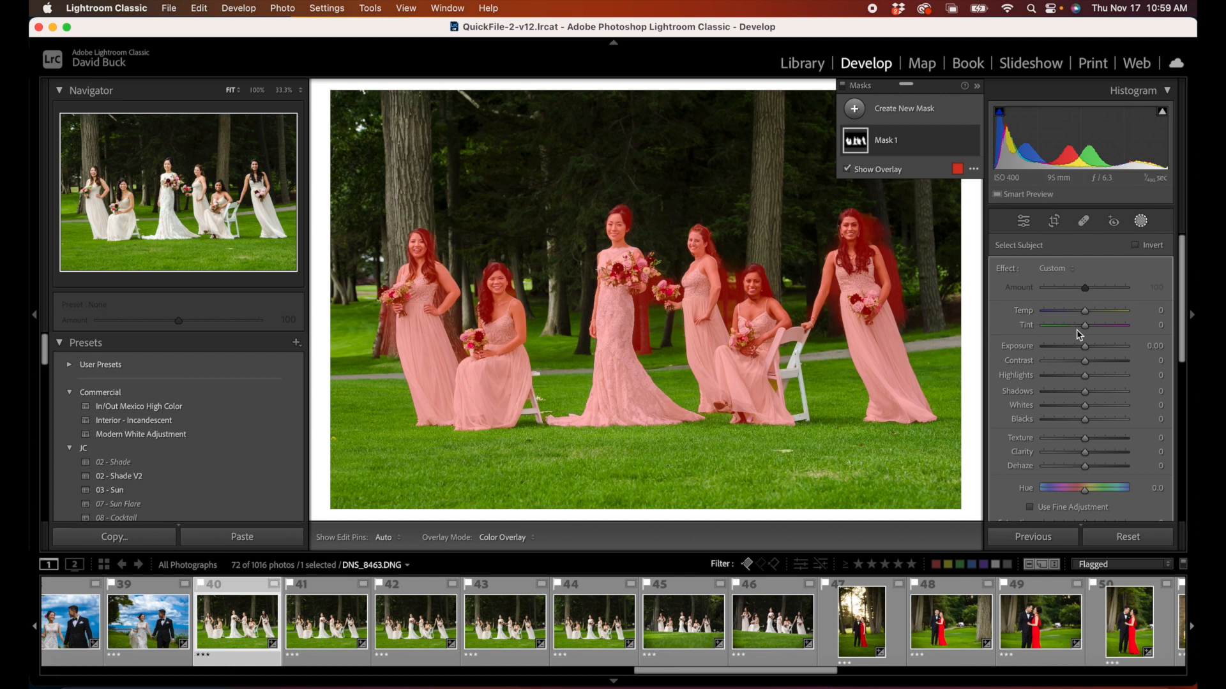
left_click(910, 149)
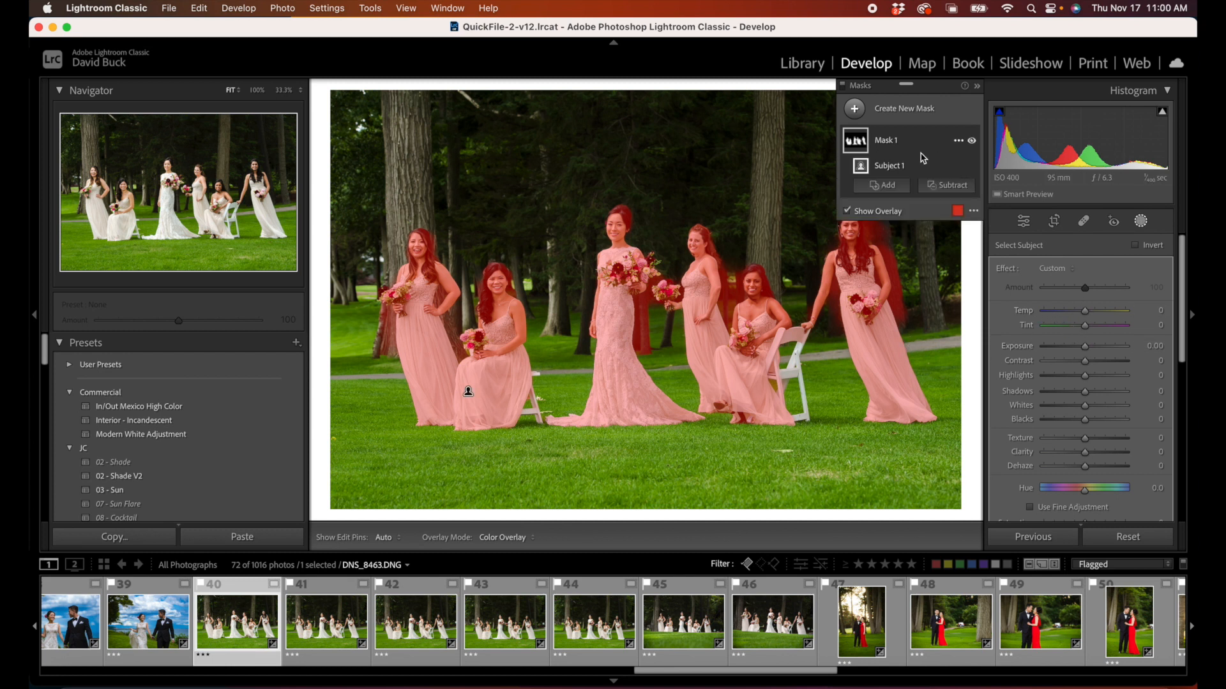
left_click(957, 141)
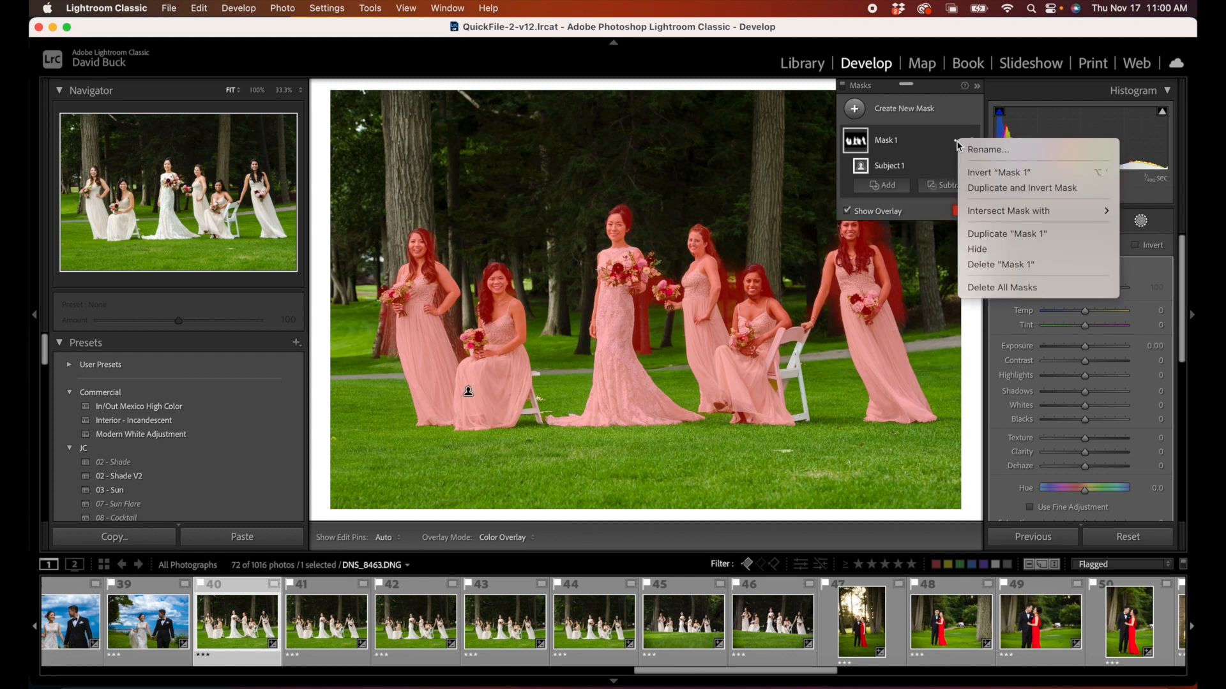
left_click(986, 189)
Step: Set the inverted background mask to Shadows -66, warm its Temp slightly and lower its Saturation a little
left_click_drag(1084, 391, 1062, 393)
left_click_drag(1083, 310, 1092, 314)
scroll(1089, 465, "down", 3)
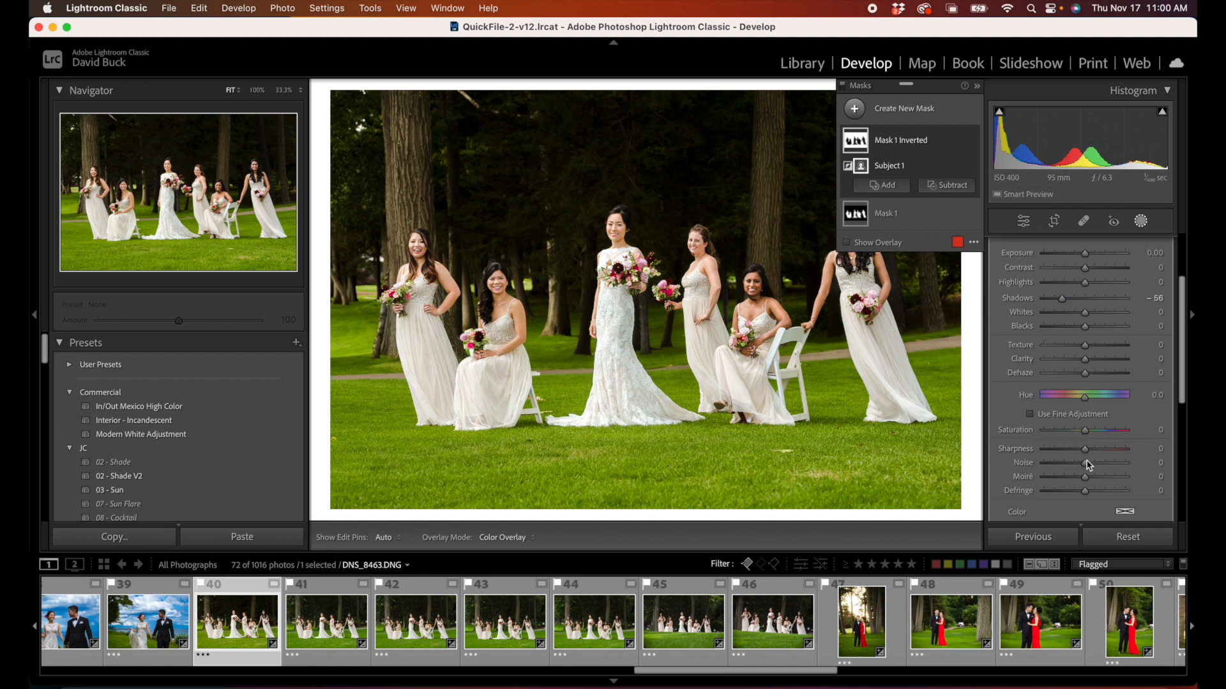
left_click_drag(1085, 430, 1080, 433)
Step: Set Whites to -36 on the subject mask of the bride and bridesmaids
left_click(855, 171)
scroll(1085, 319, "up", 1)
left_click_drag(1084, 312, 1070, 312)
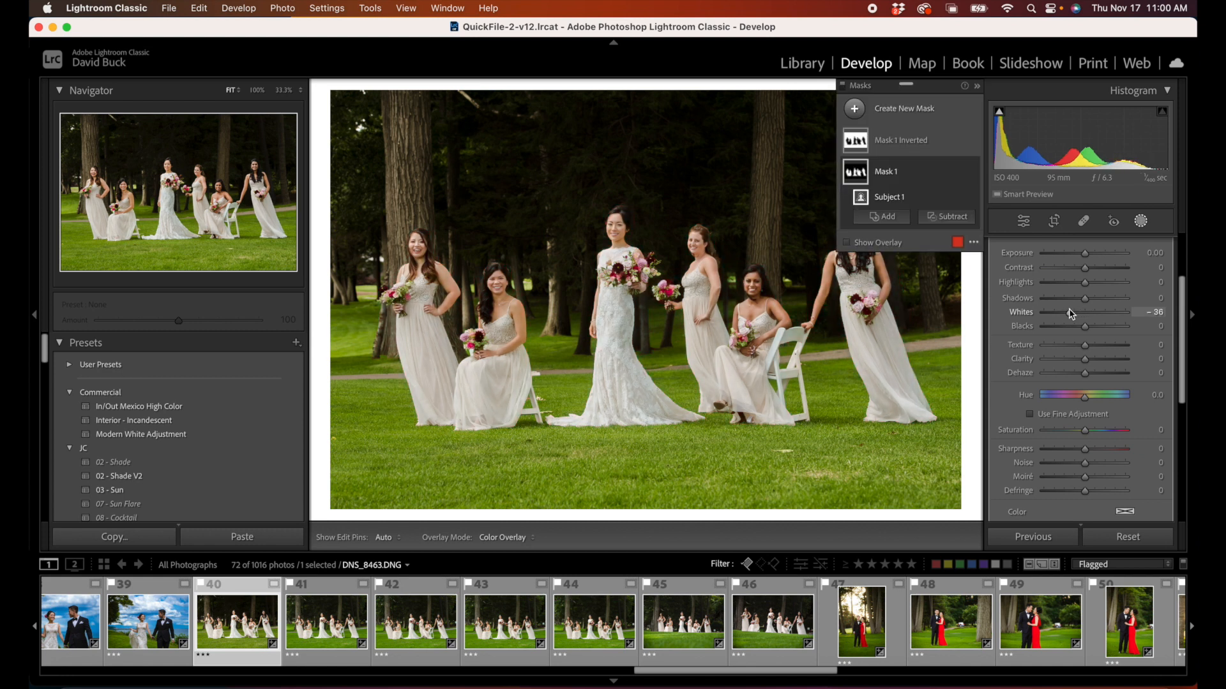
Step: Toggle the bridesmaids photo's masks off and on to compare the background and dresses with the unmasked image
scroll(1012, 439, "down", 3)
left_click(999, 406)
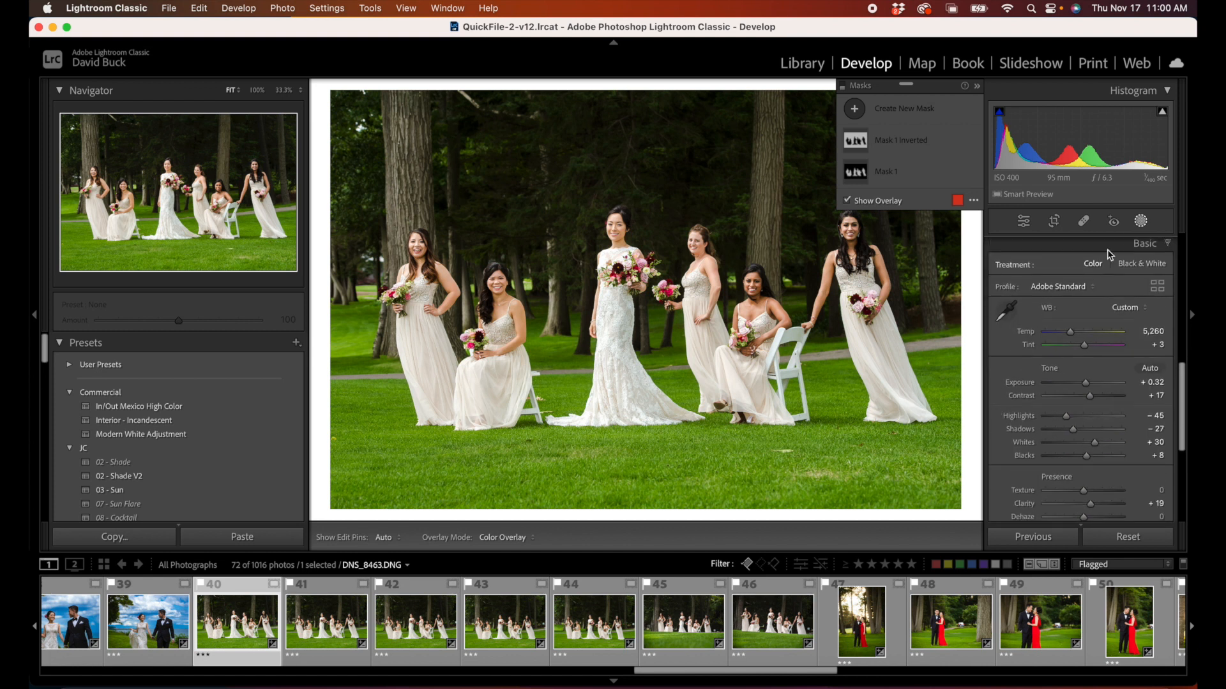
left_click(1140, 222)
scroll(1148, 250, "up", 5)
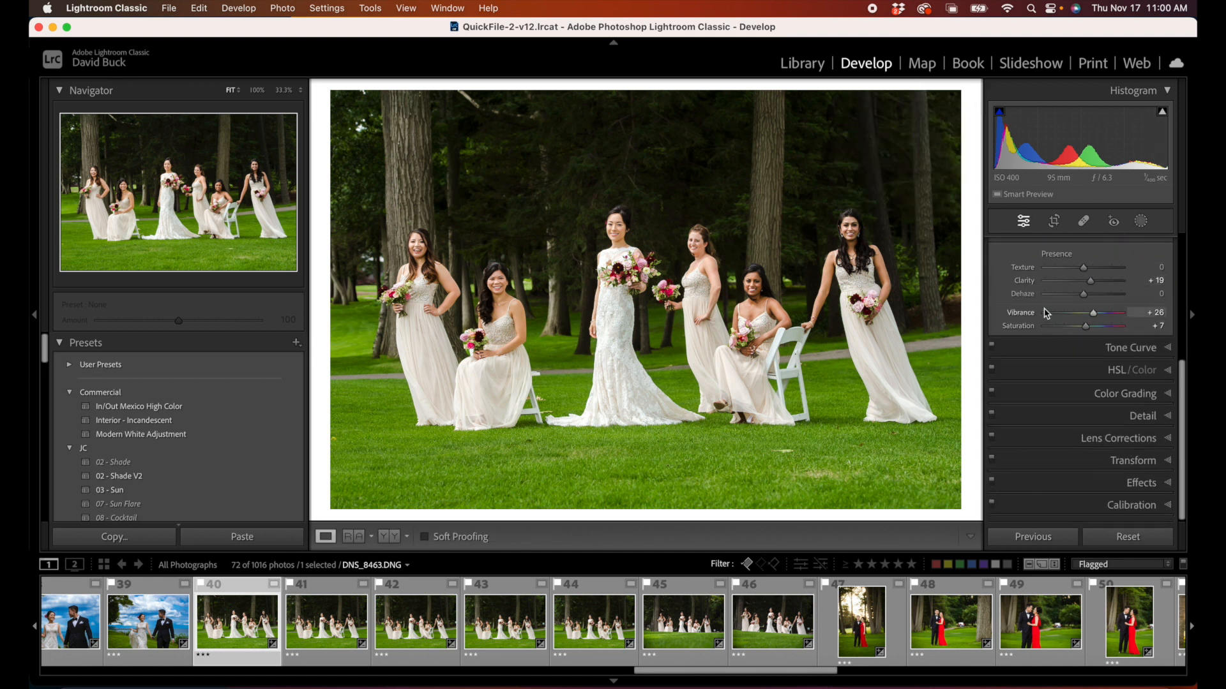
left_click(1140, 222)
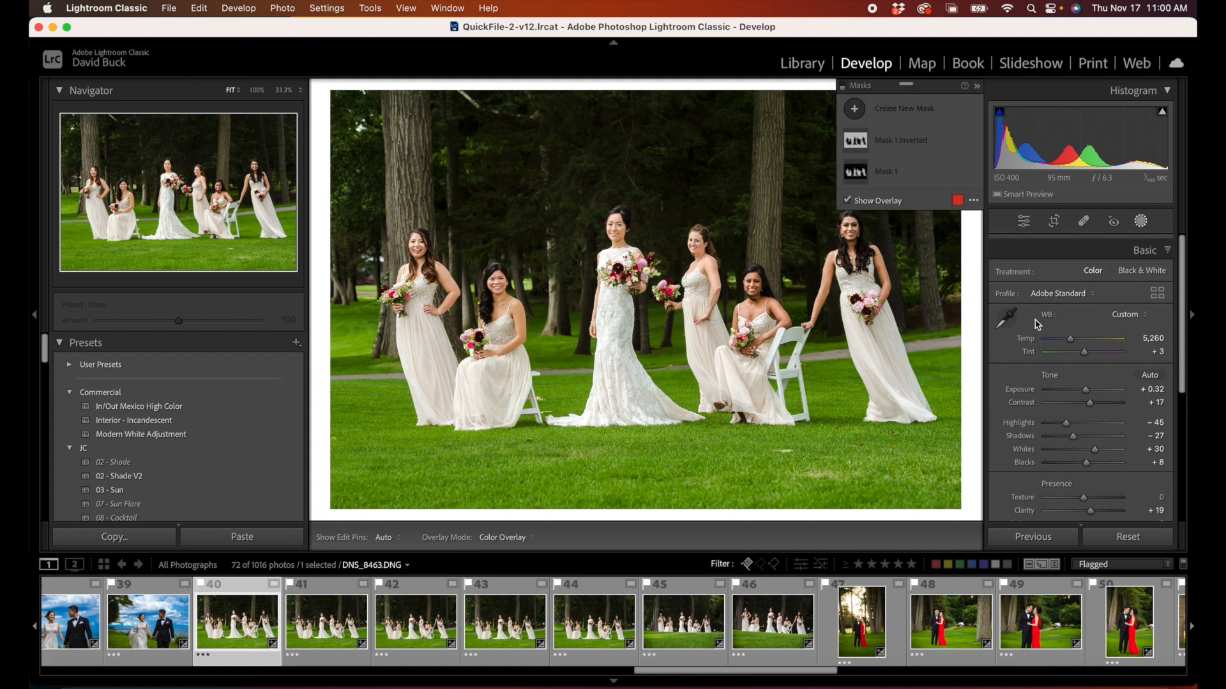
scroll(1007, 450, "down", 3)
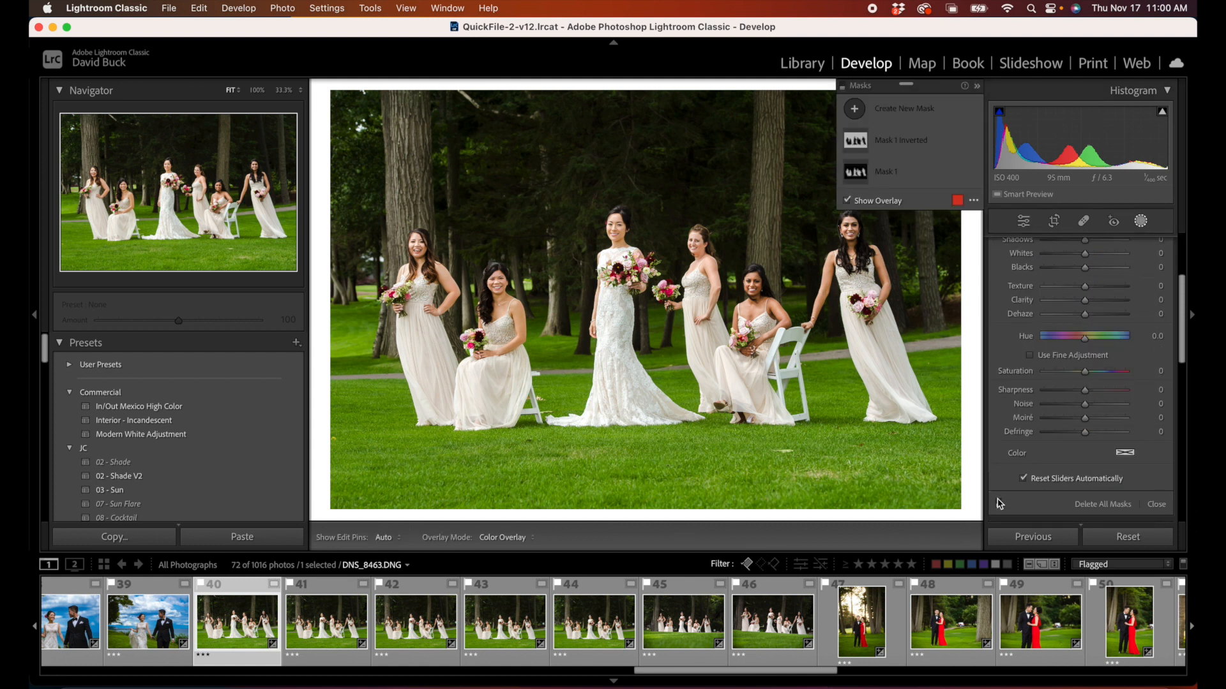
left_click(999, 504)
left_click(999, 505)
left_click(999, 504)
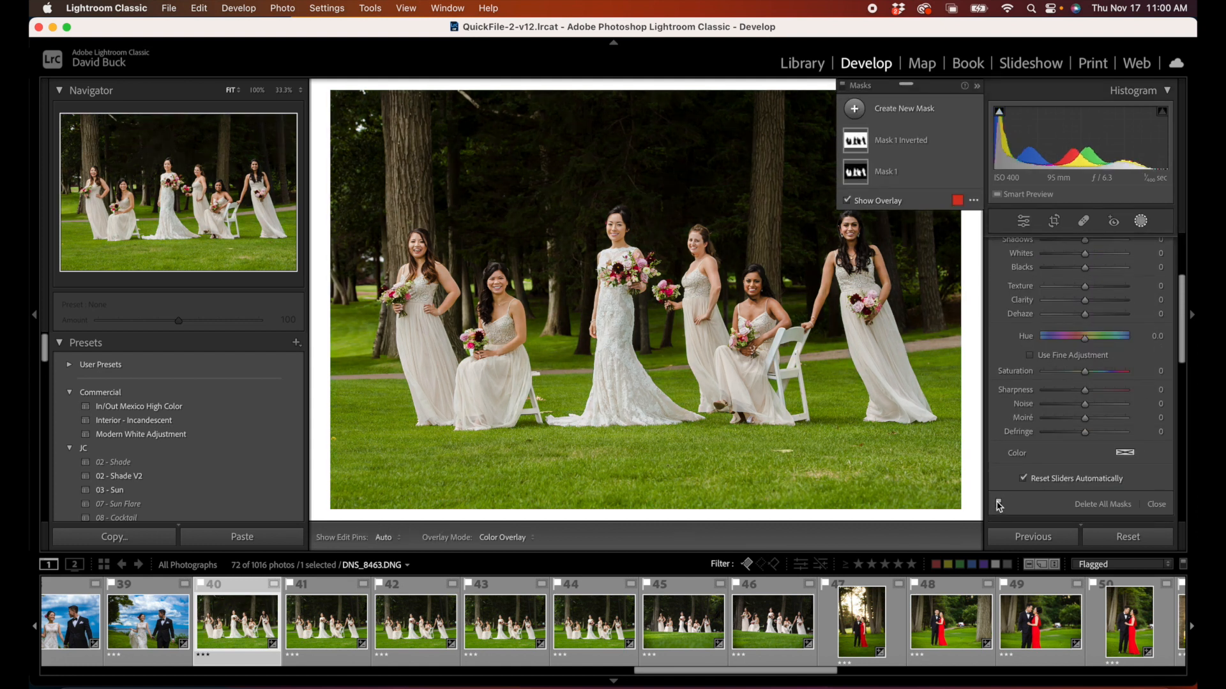
left_click(999, 504)
left_click(999, 505)
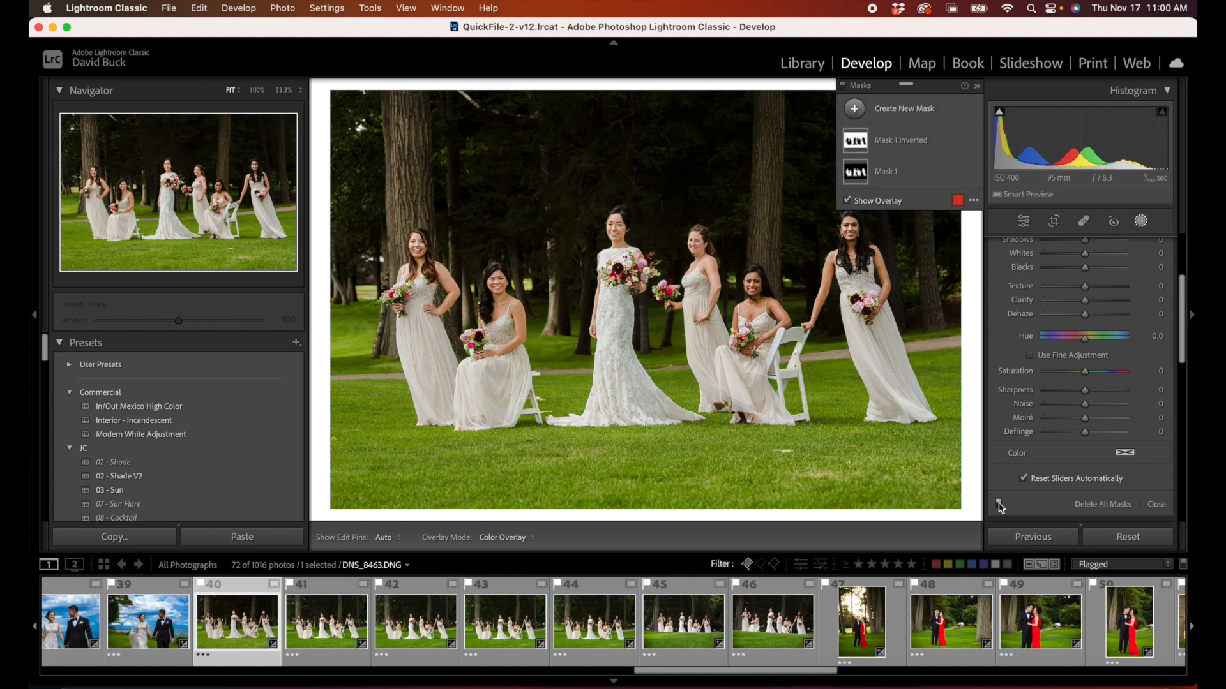
Step: Open photo 57 of the man speaking at the podium and convert it to black and white
scroll(840, 658, "right", 10)
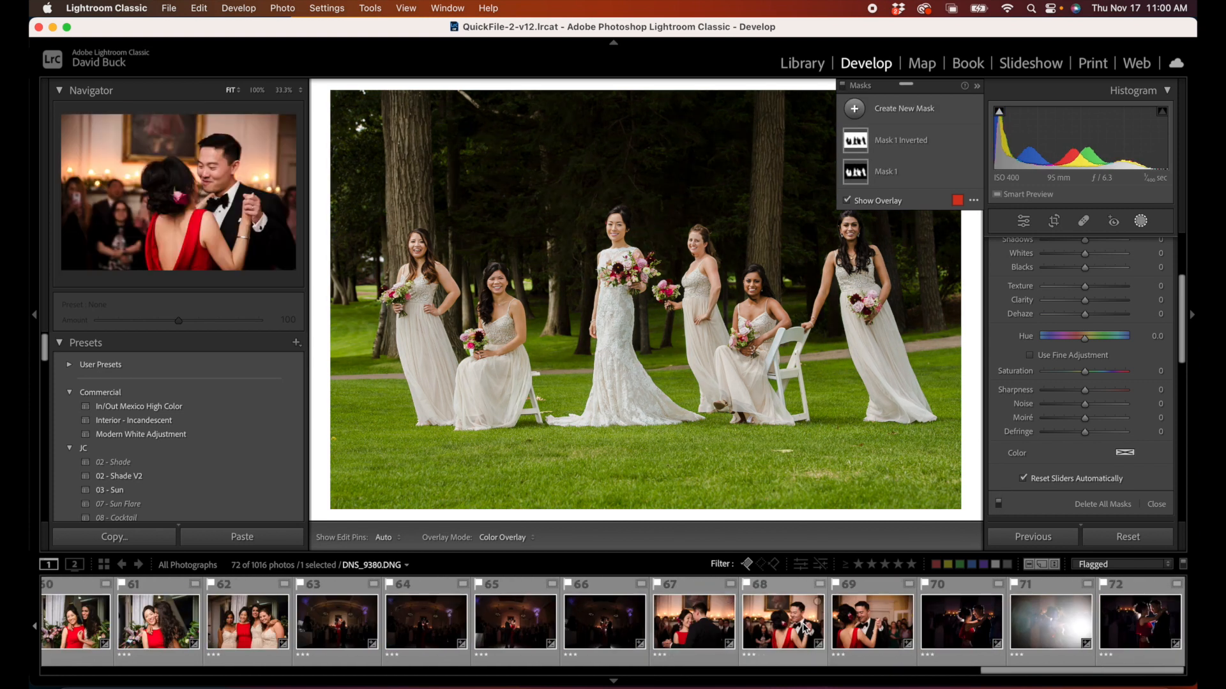
scroll(805, 629, "left", 3)
scroll(798, 626, "left", 4)
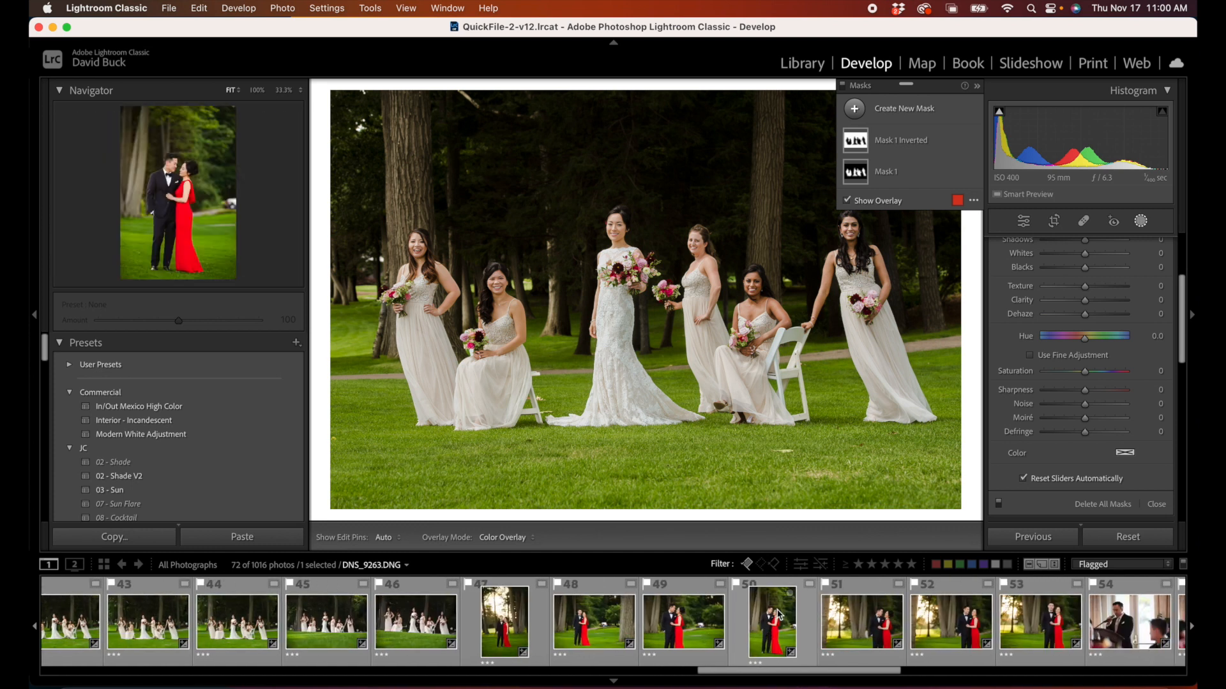
left_click(874, 628)
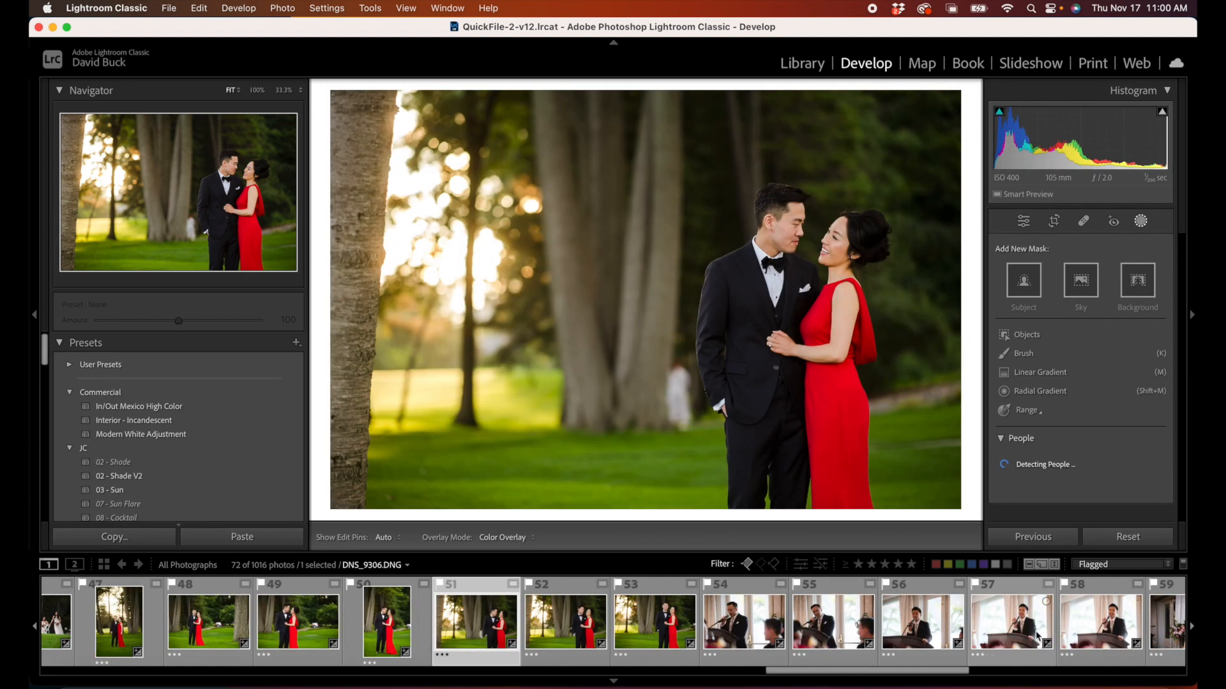
left_click(1015, 638)
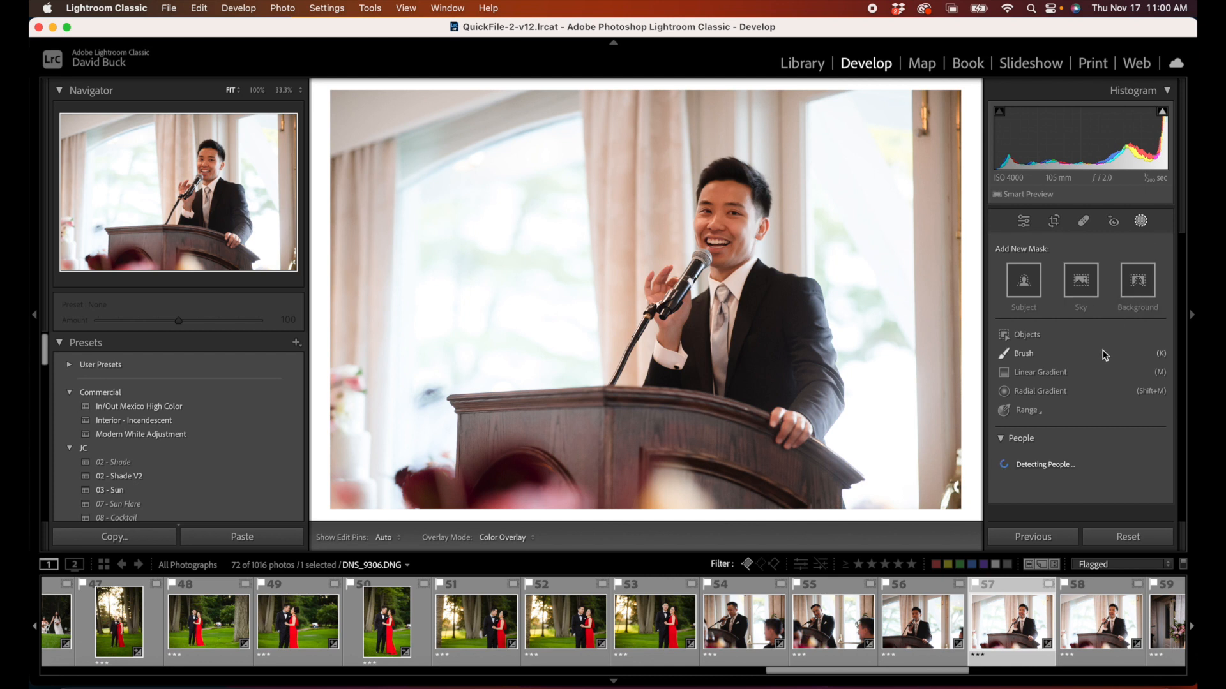
left_click(1141, 221)
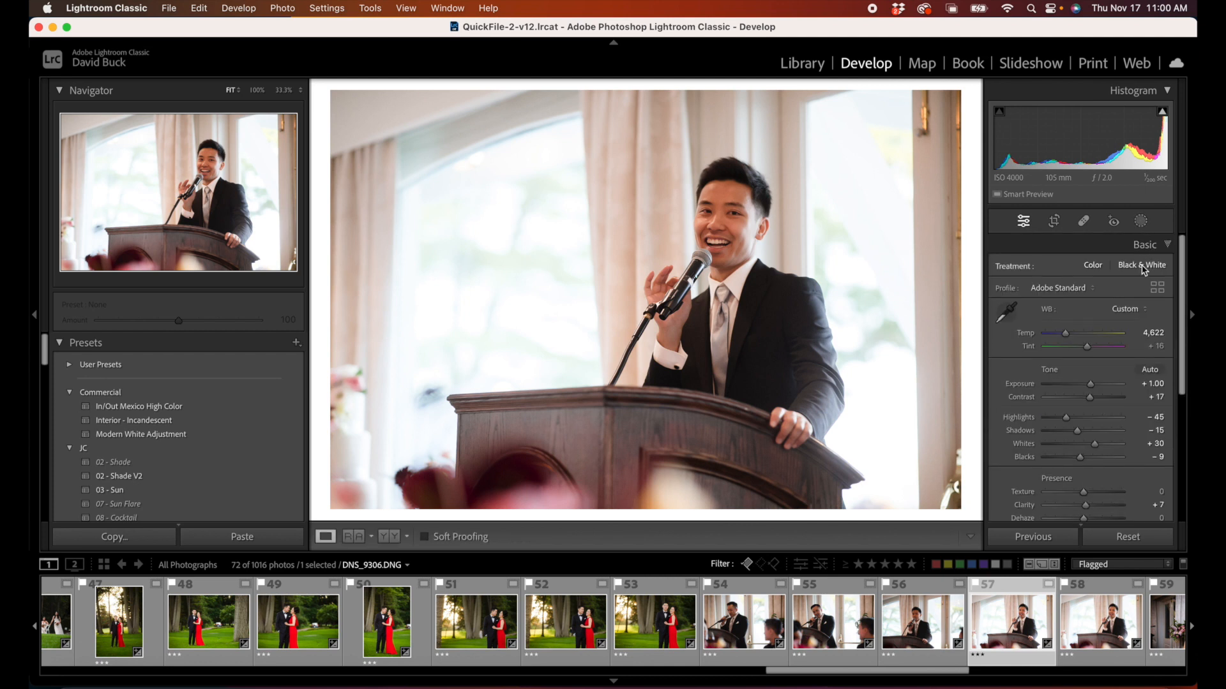
left_click(1149, 268)
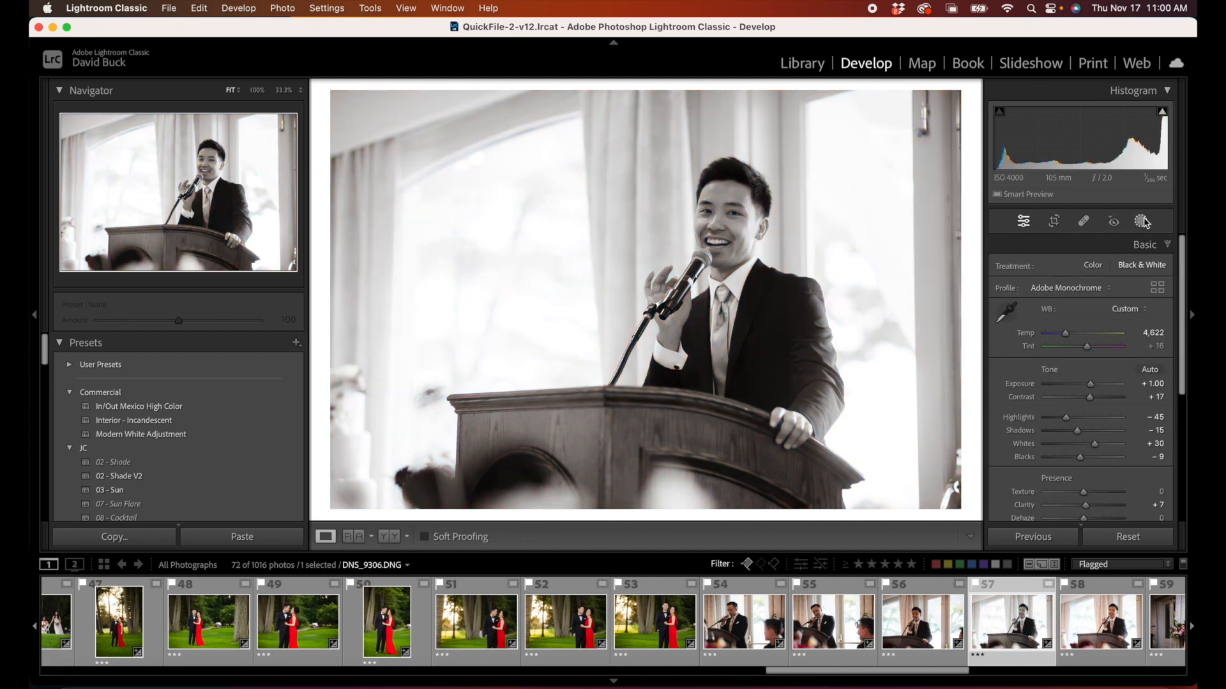
Step: Create a subject mask for the speaker and duplicate and invert it to cover the background
left_click(1131, 223)
left_click(1017, 293)
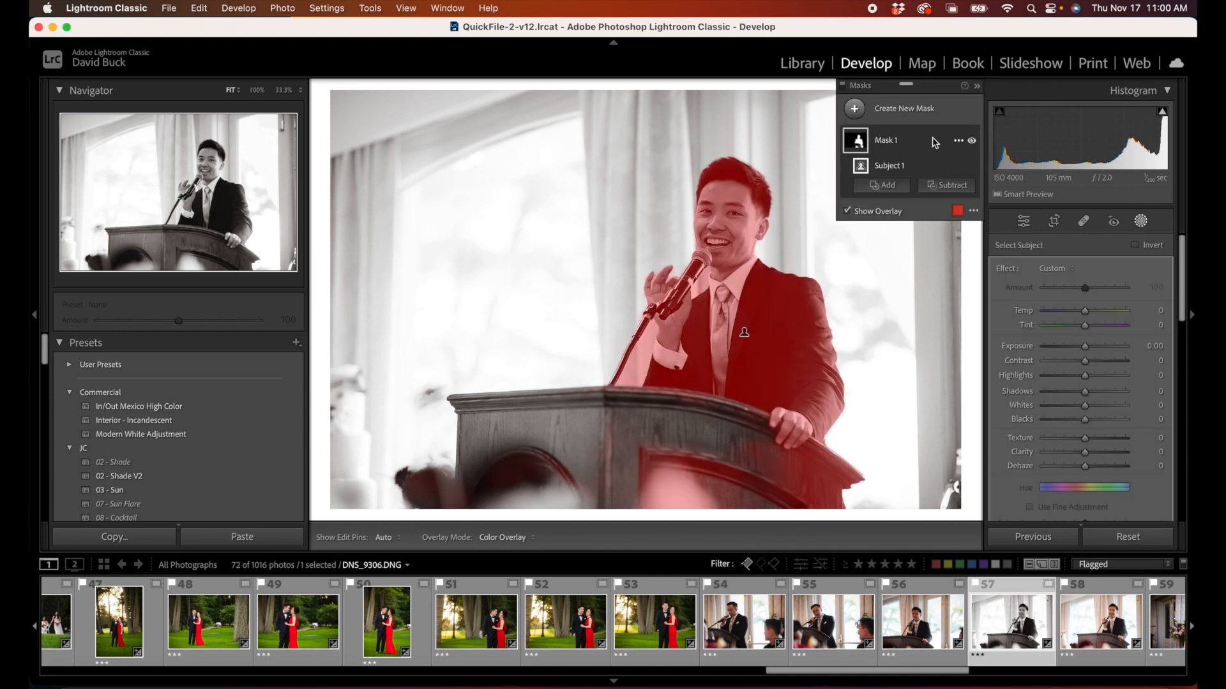
left_click(957, 142)
left_click(998, 186)
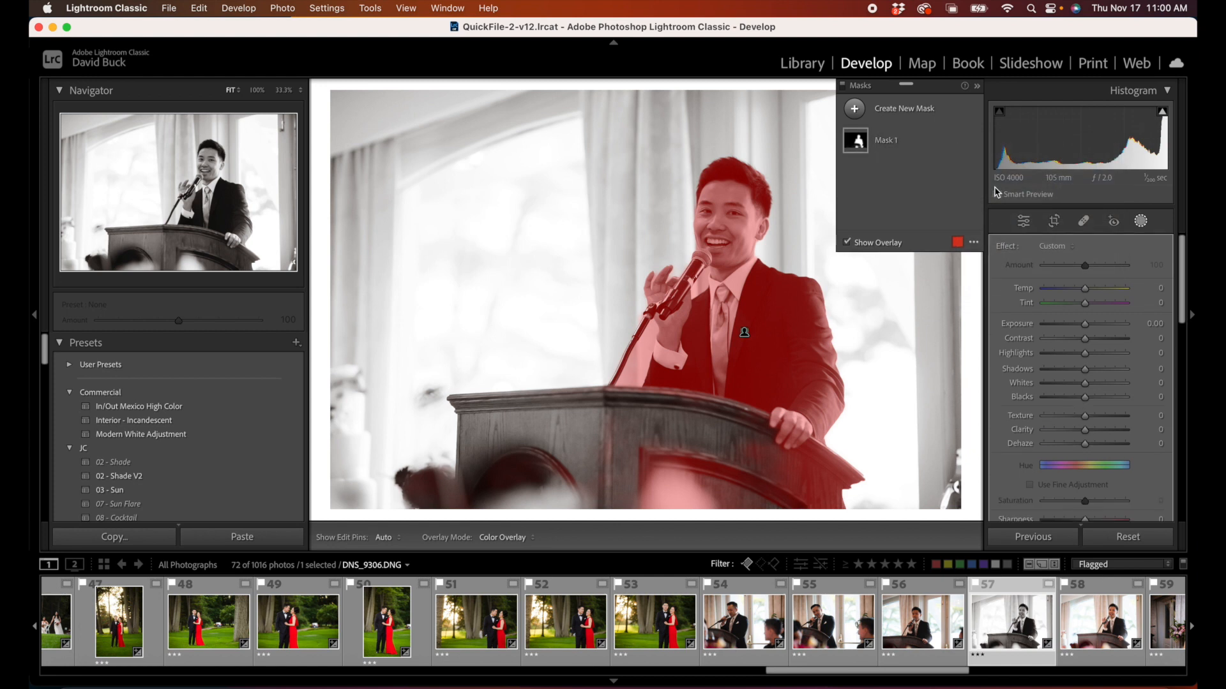
Step: Set the inverted background mask to Exposure 1.20 and Blacks -17, and the speaker's mask to Exposure 0.40 with slightly lower Blacks
left_click_drag(1085, 345, 1097, 349)
left_click_drag(1084, 420, 1076, 421)
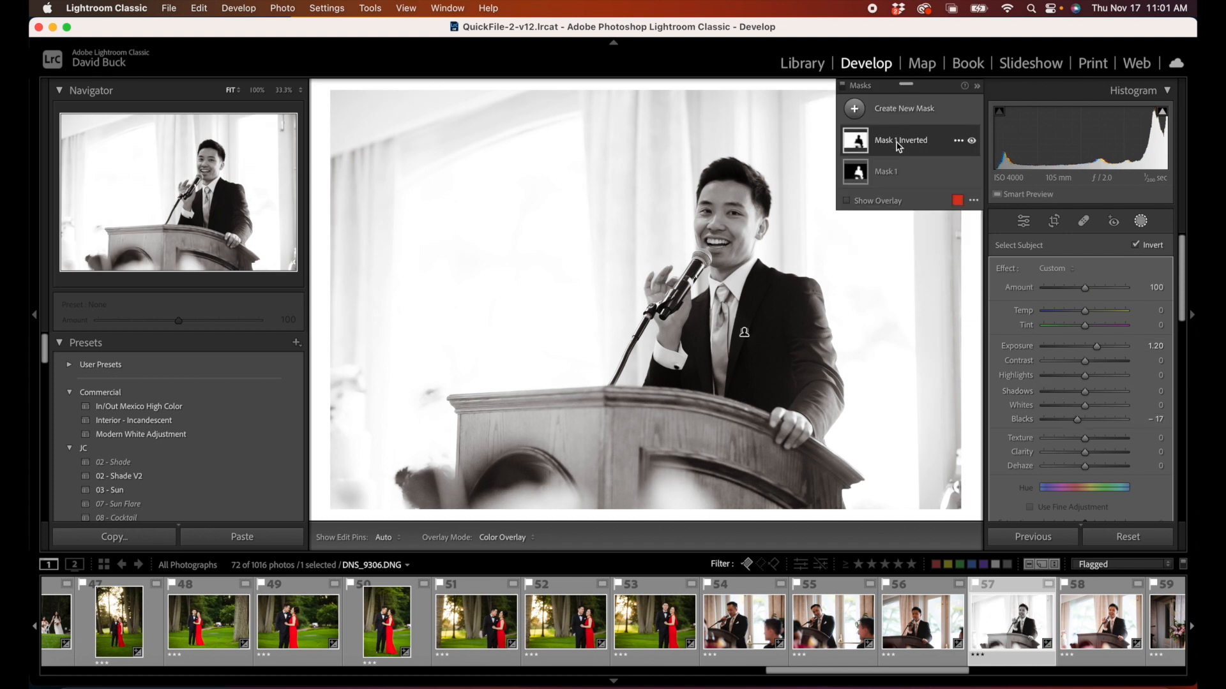
left_click(885, 174)
left_click_drag(1085, 347, 1089, 348)
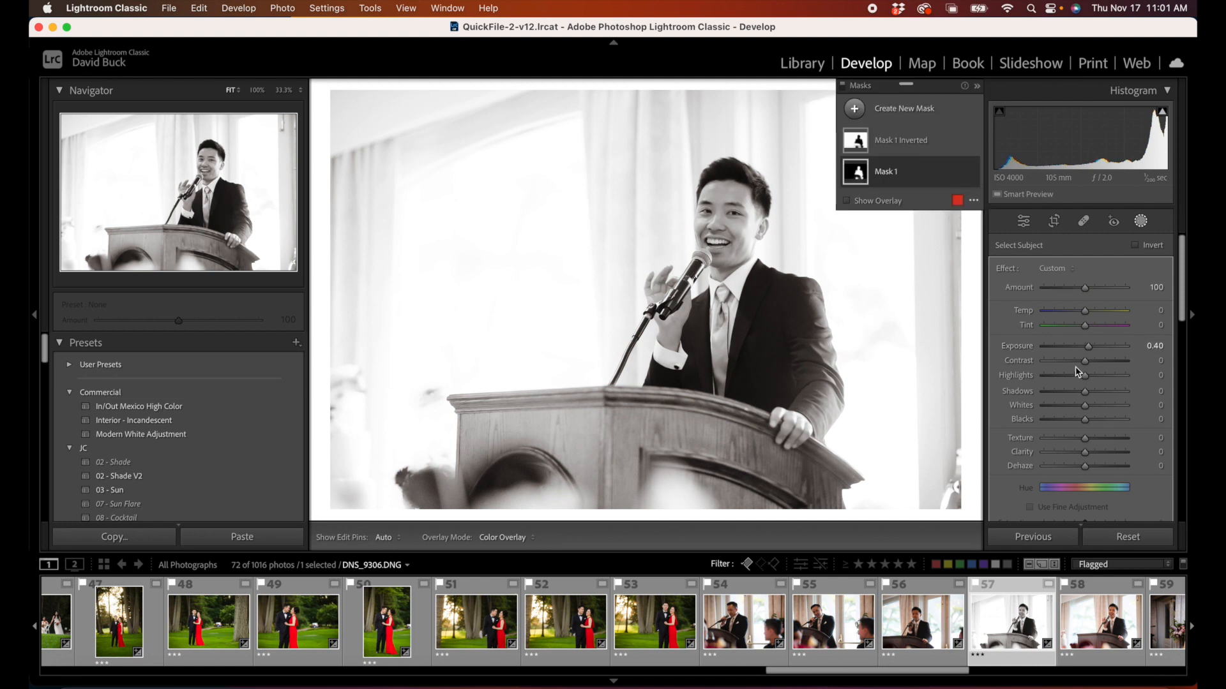
left_click_drag(1085, 420, 1082, 424)
scroll(1054, 423, "down", 10)
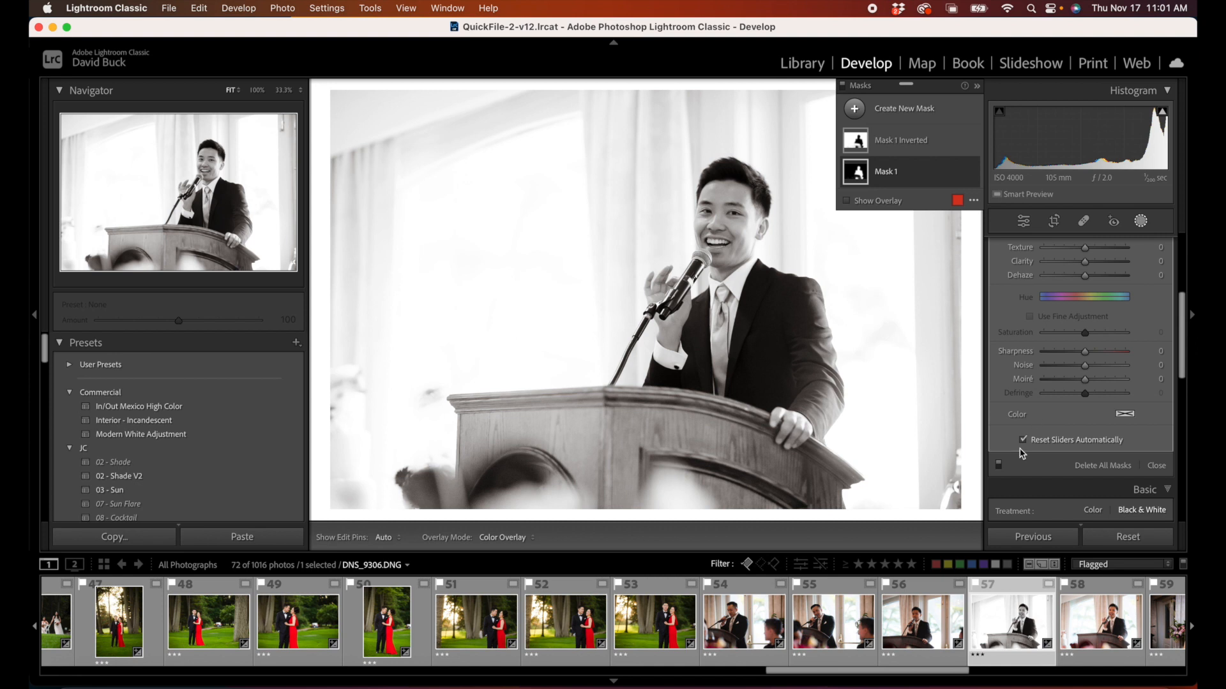
Step: Toggle the speaker photo's masks off and on to compare the black and white image with and without them
left_click(999, 466)
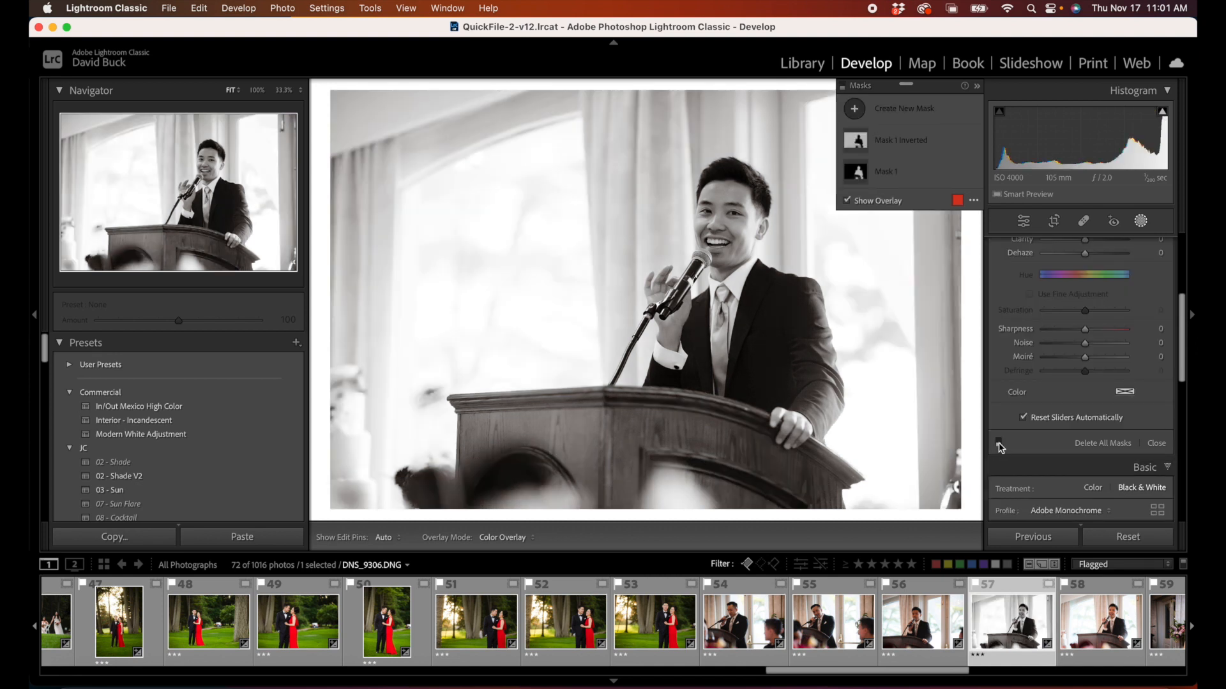
left_click(999, 443)
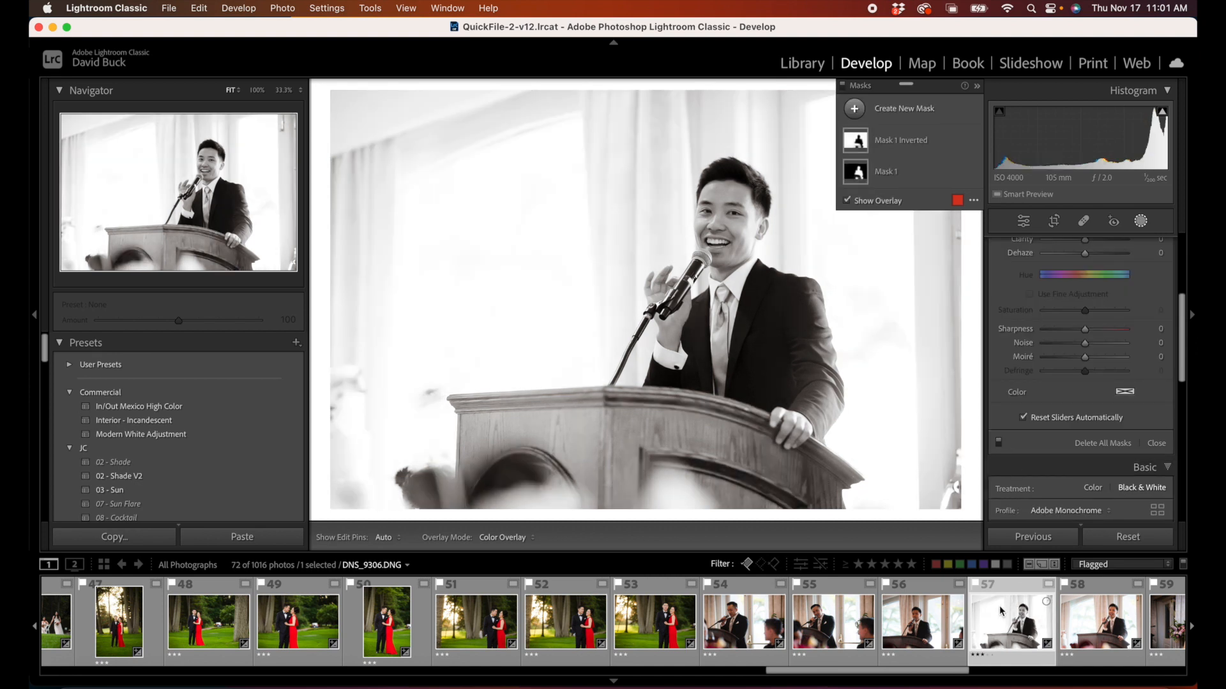
Step: Synchronize all settings, including both masks, from photo 57 to photos 54, 55, 56 and 58, and check photos 56 and 55
scroll(1002, 613, "down", 4)
left_click(766, 622, "super")
left_click(577, 629, "super")
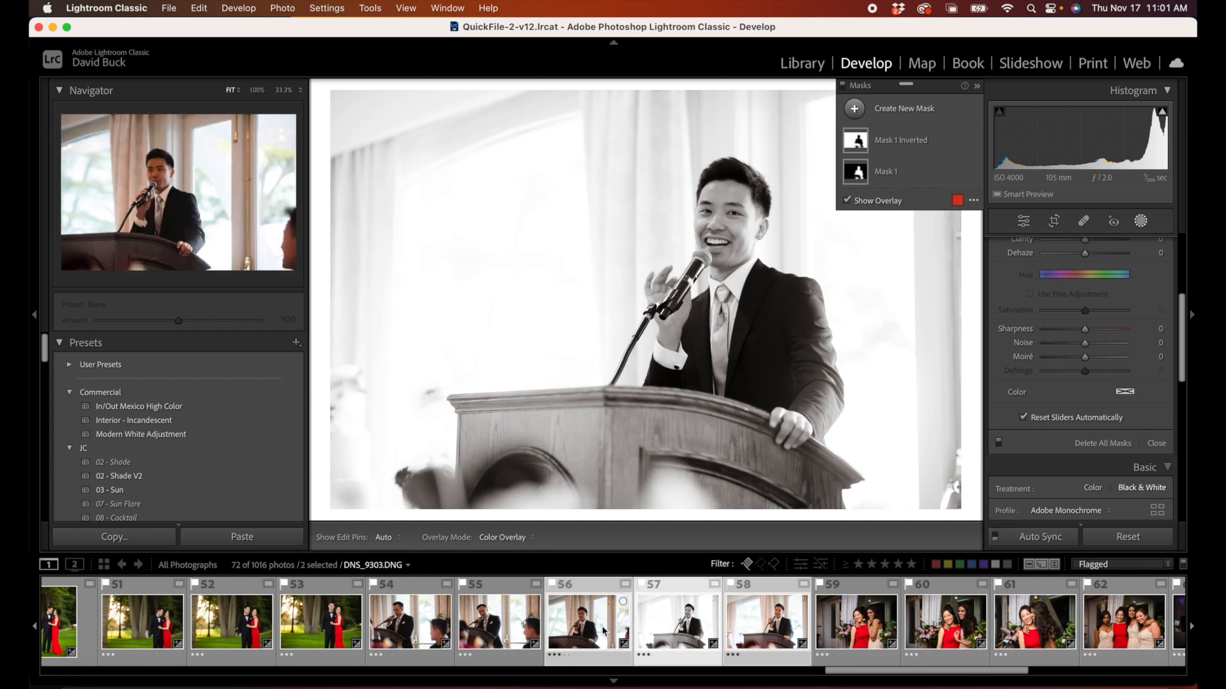
left_click(495, 630, "super")
left_click(415, 630, "super")
key("super+shift+s")
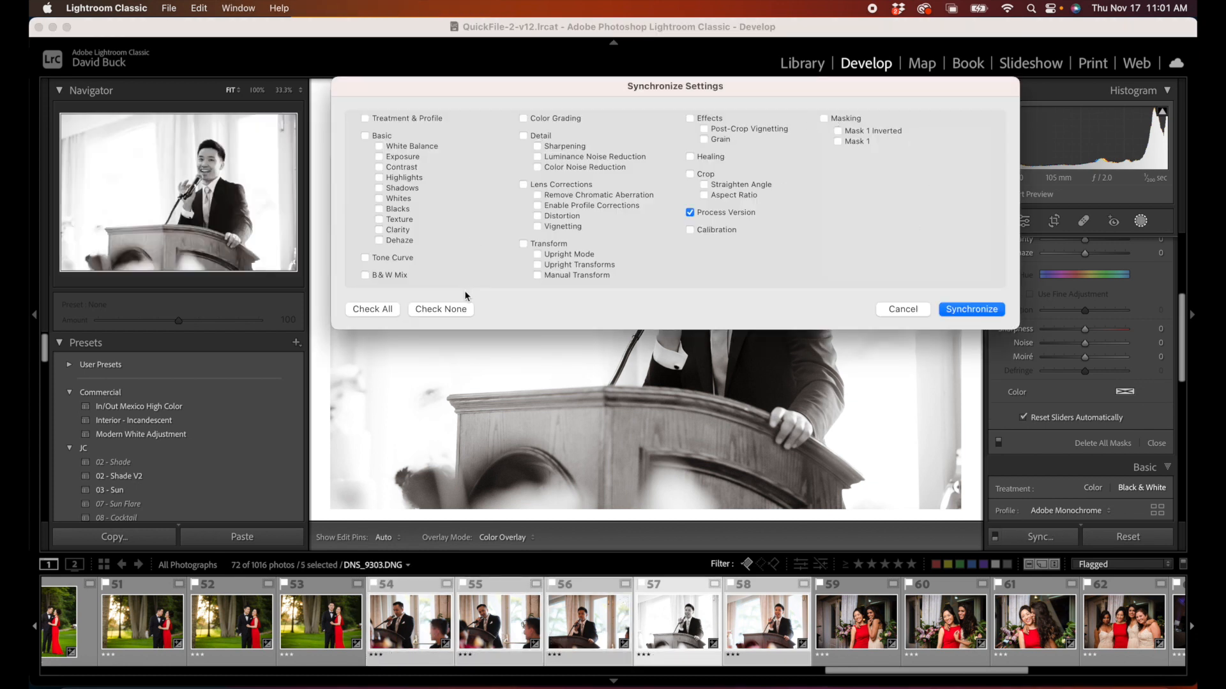
left_click(376, 311)
left_click(953, 308)
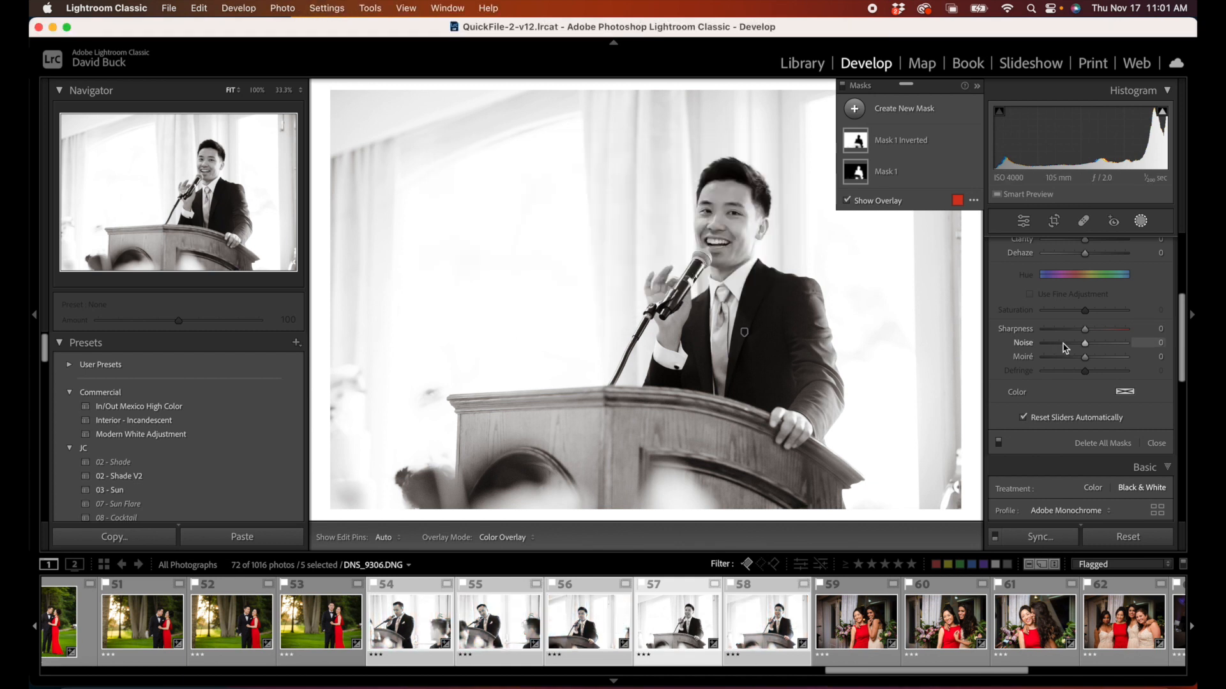
left_click(600, 635)
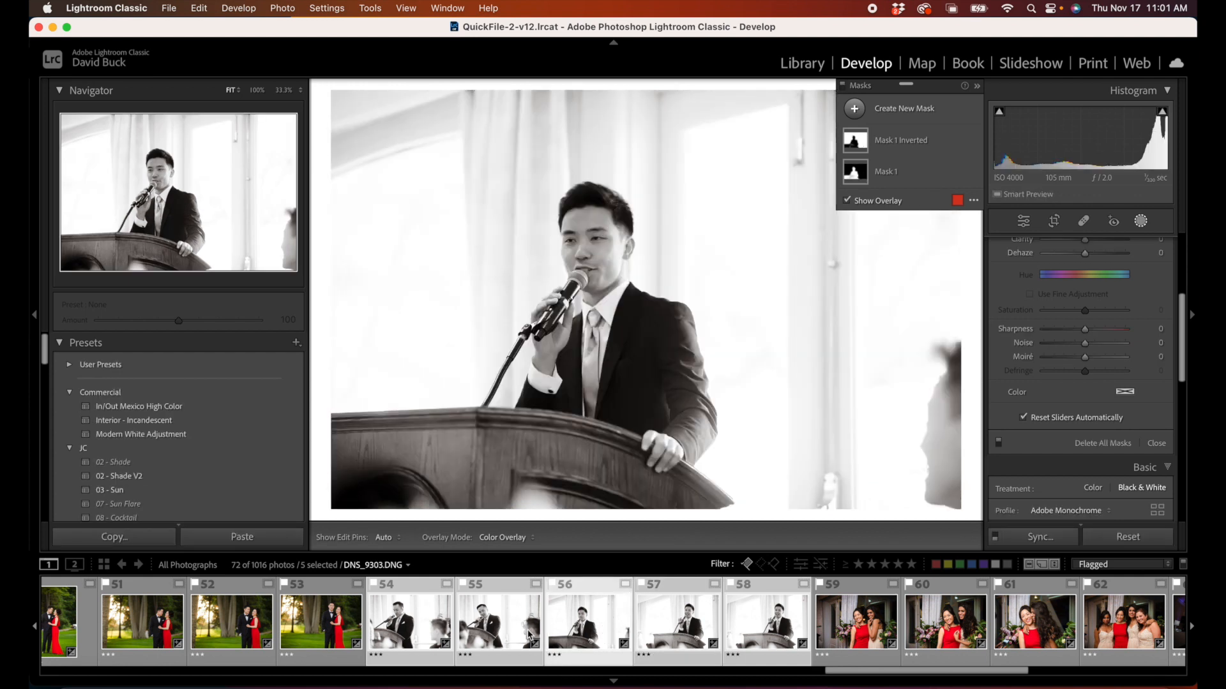
left_click(498, 634)
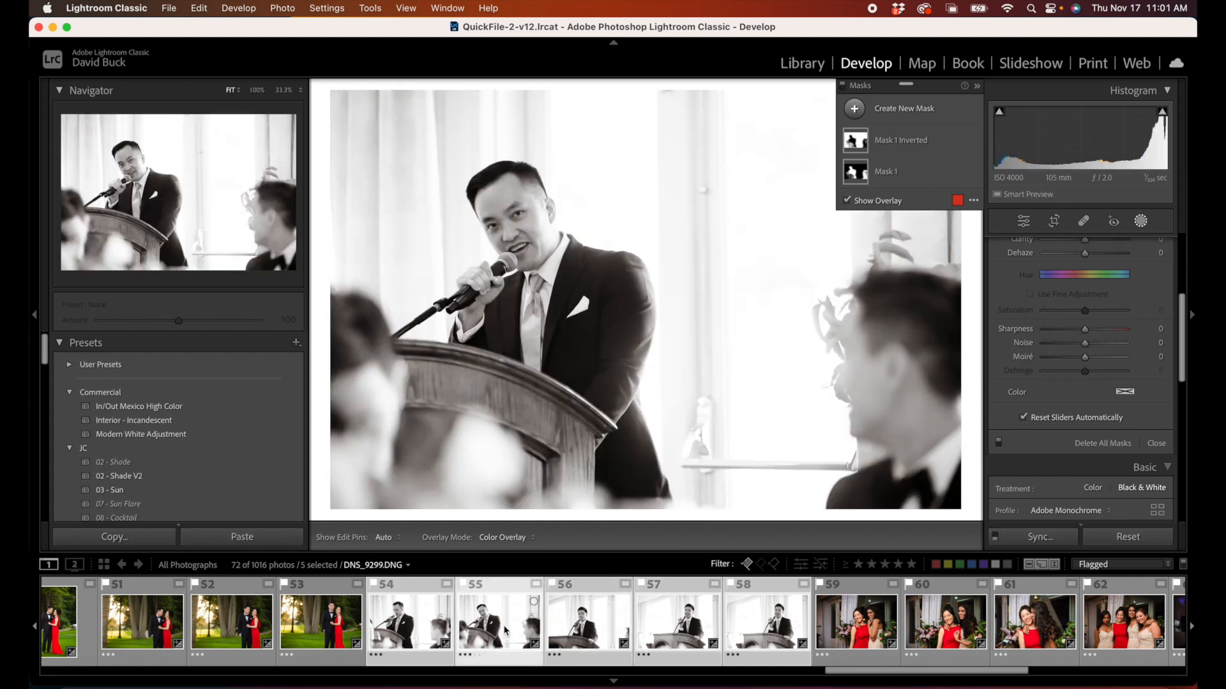
Step: Open photo 59 of the two women by the flowers and toggle its masks off and on repeatedly to compare
left_click(866, 632)
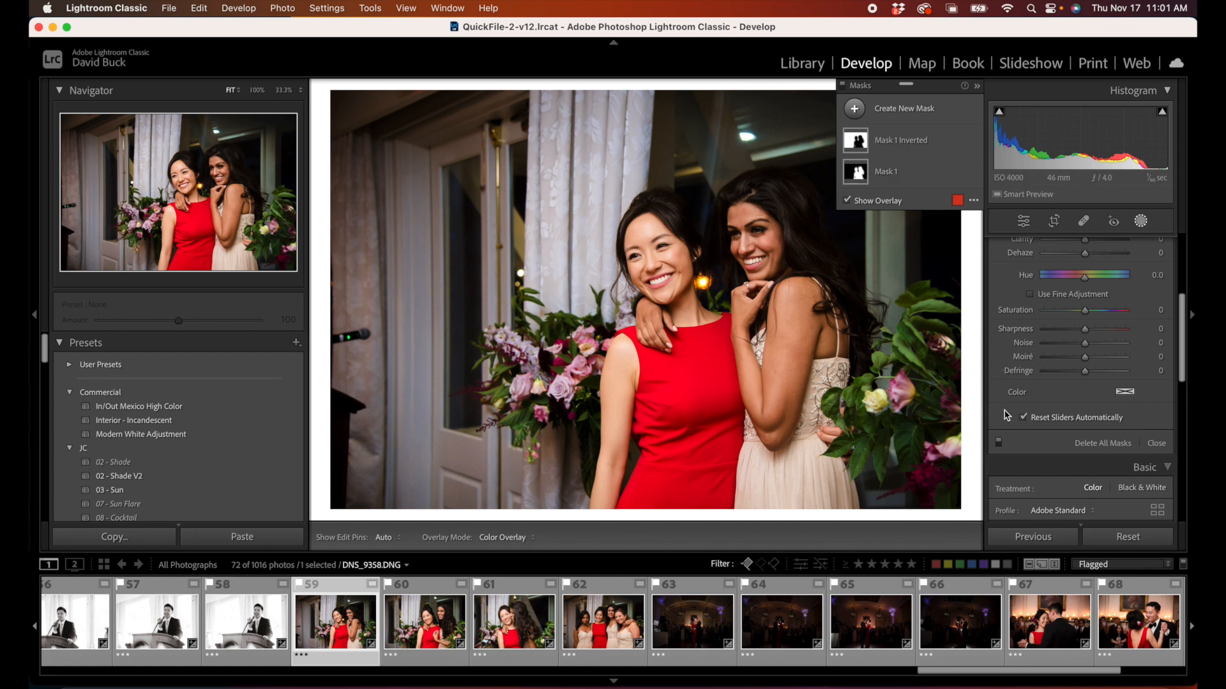
left_click(1000, 444)
left_click(999, 444)
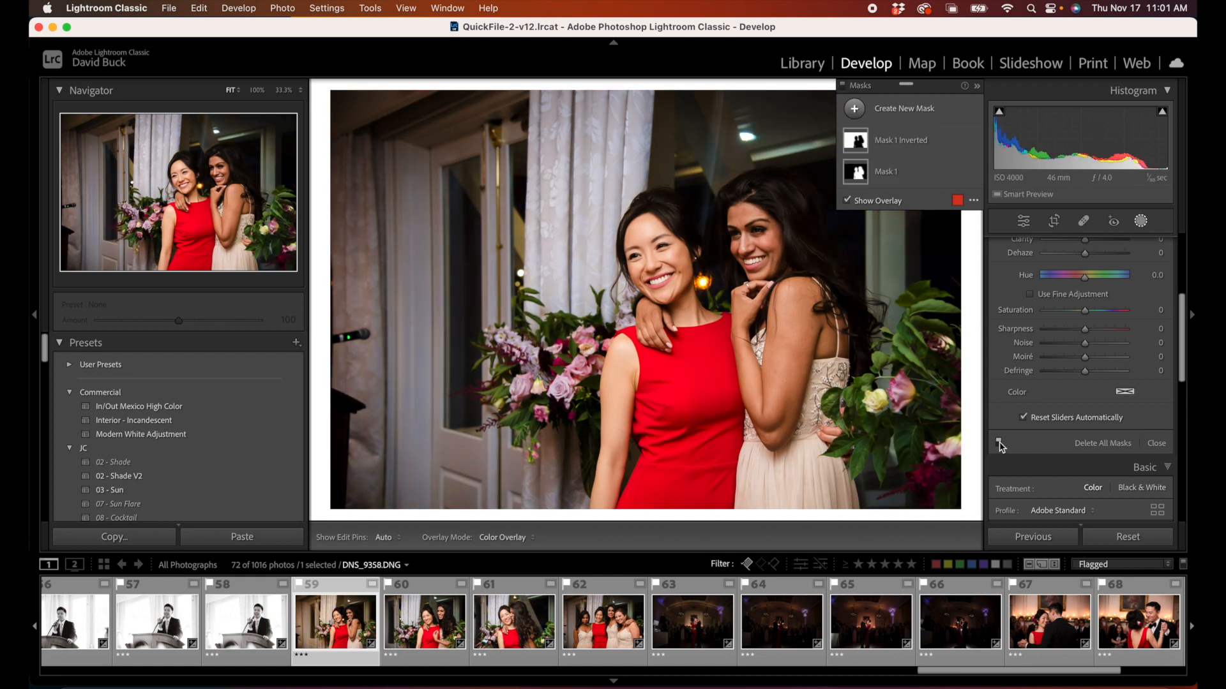
left_click(1000, 444)
left_click(999, 444)
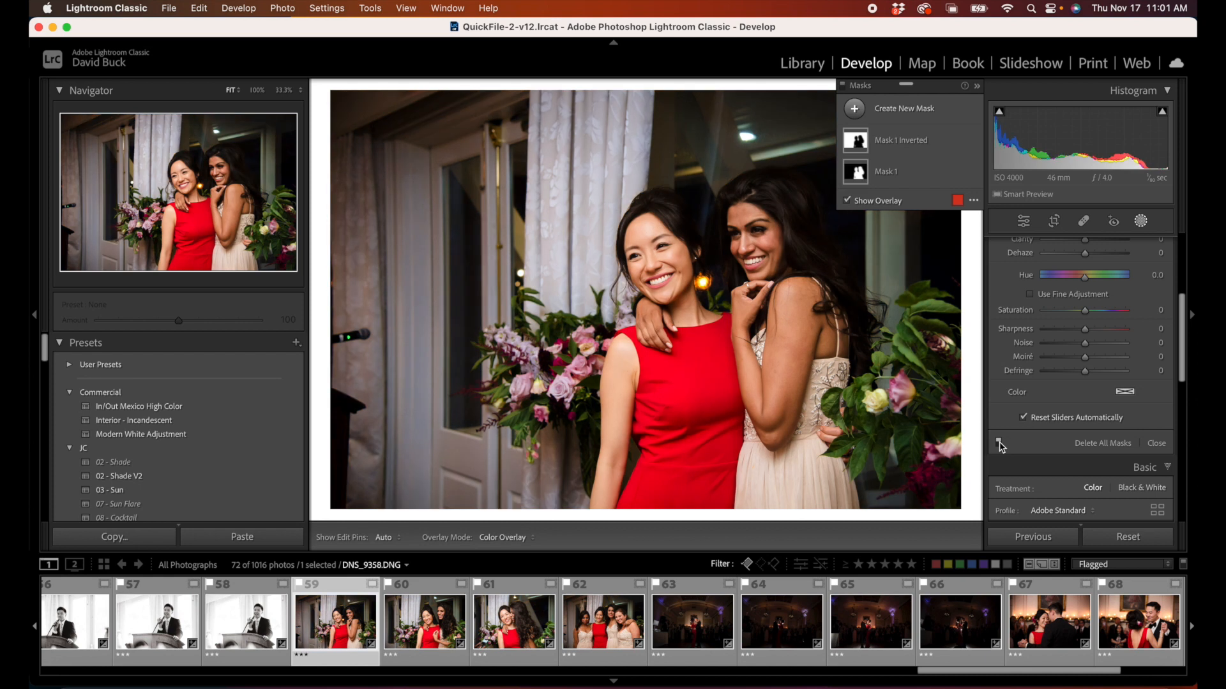
left_click(1000, 444)
left_click(1000, 444)
left_click(1000, 444)
left_click(1000, 446)
Step: Open photo 70 of the dancing couple, create a subject mask, and duplicate and invert it to cover the background
scroll(833, 615, "down", 4)
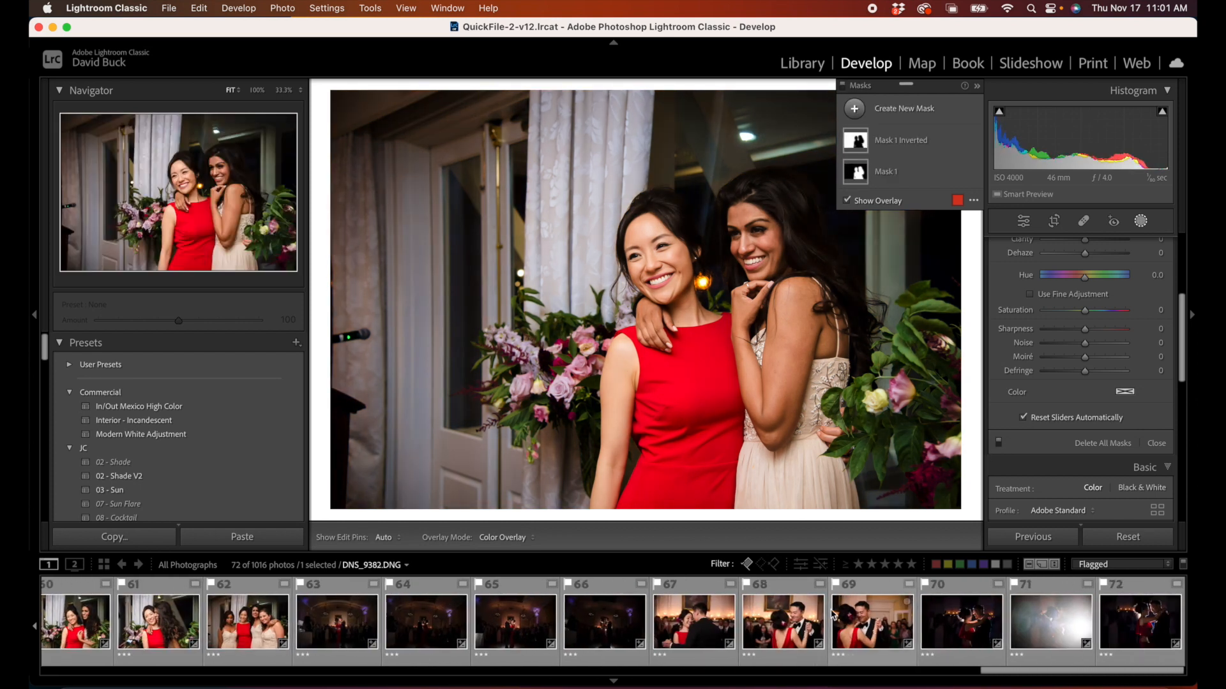
left_click(979, 647)
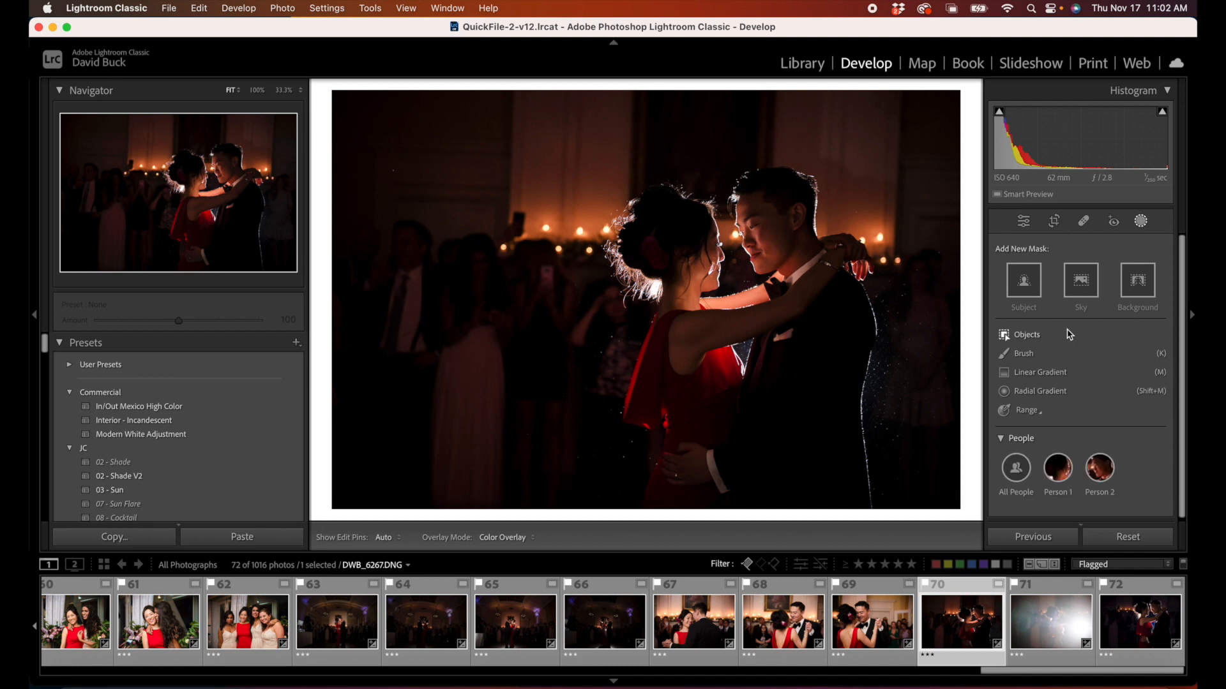
left_click(1024, 293)
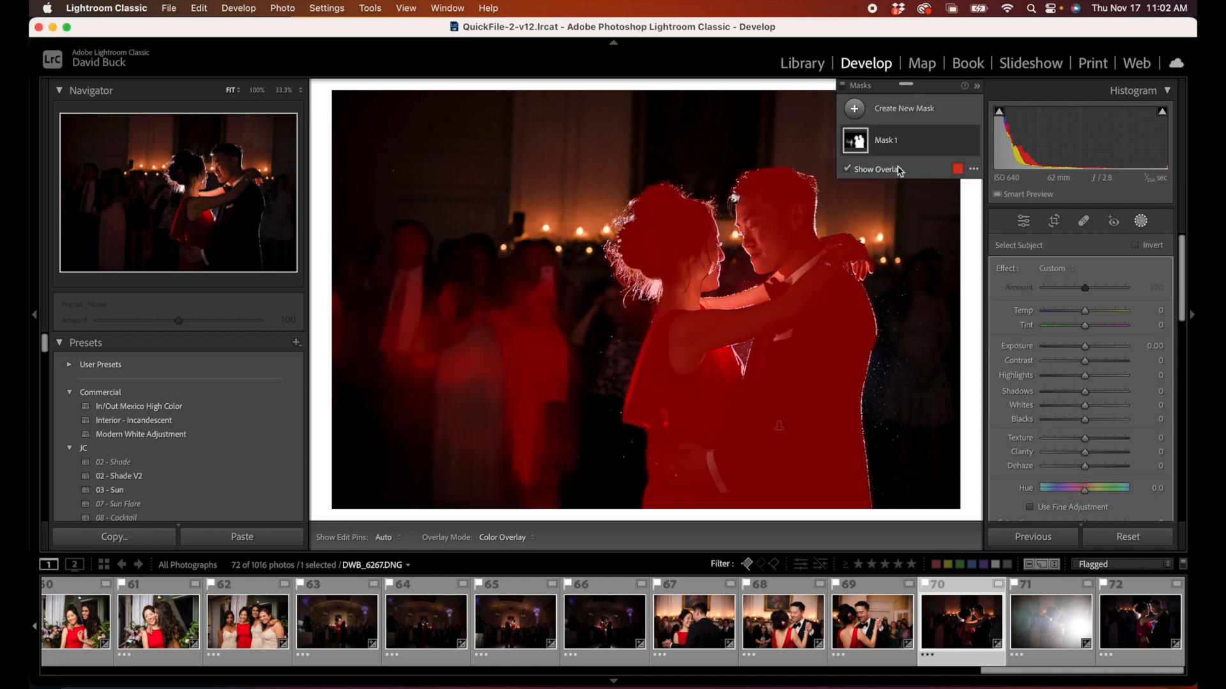
left_click(955, 141)
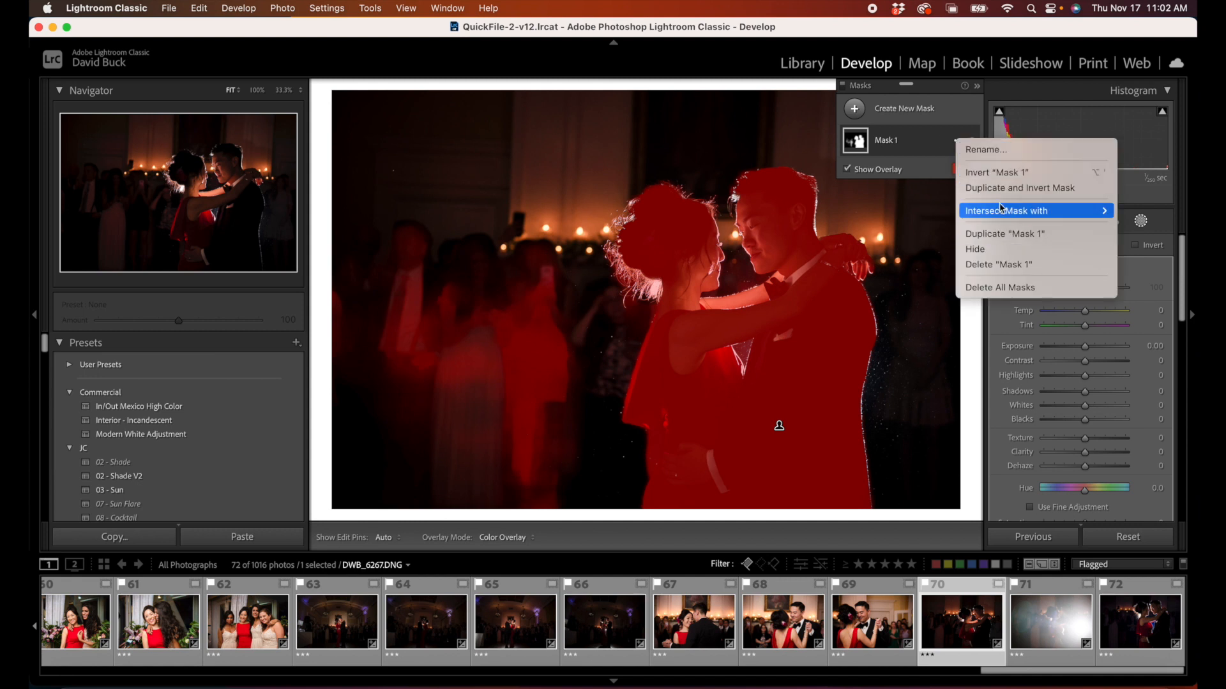
left_click(1005, 189)
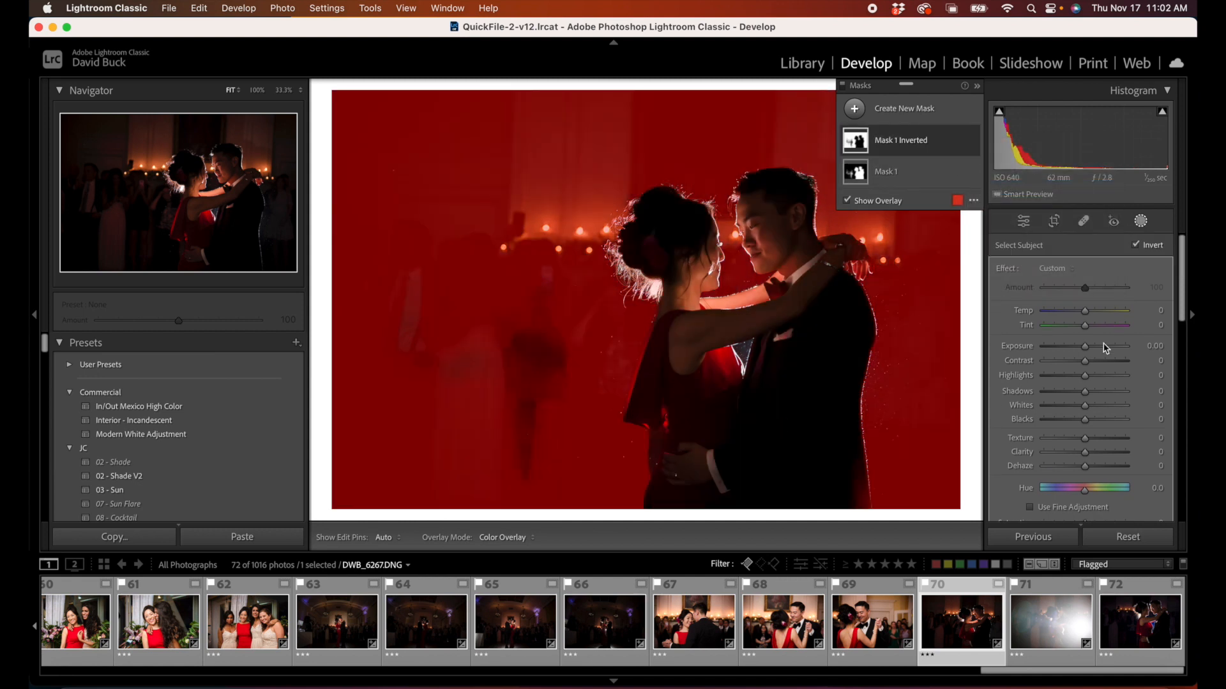
Step: Set the inverted background mask to Temp -65, Tint 40, Contrast 20 and Saturation 66
left_click(1085, 313)
left_click_drag(1085, 316, 1059, 314)
scroll(1091, 465, "down", 2)
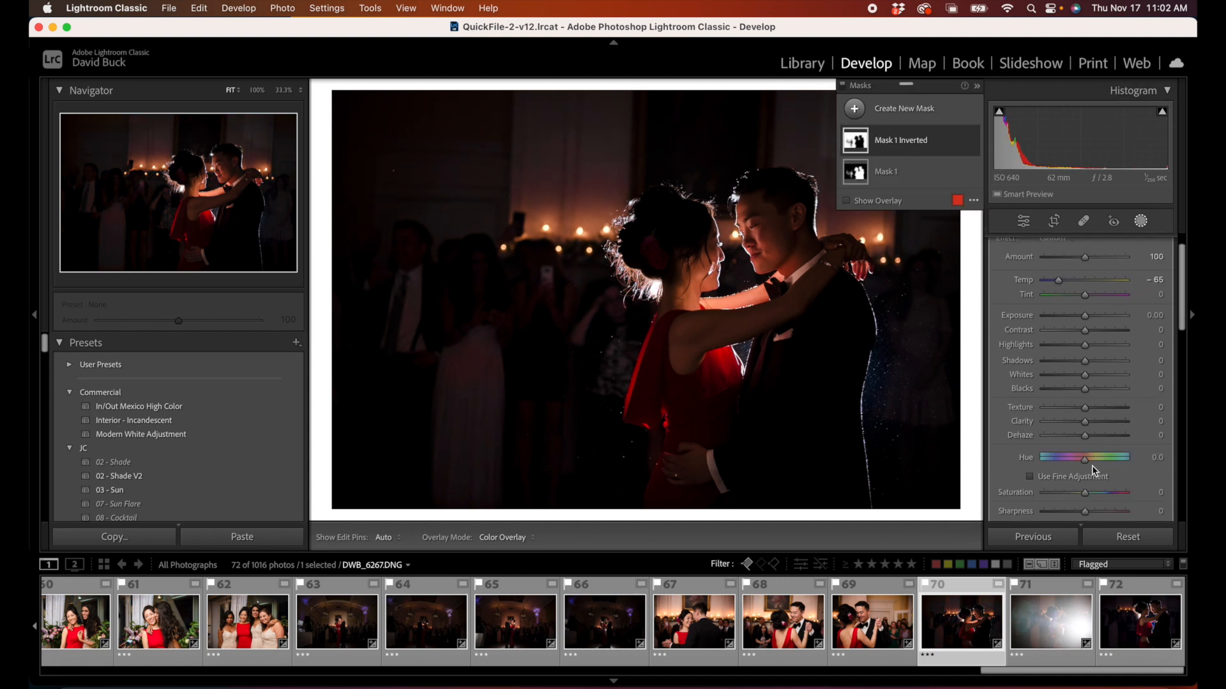
mouse_move(1103, 463)
left_mouse_down()
mouse_move(1126, 463)
mouse_move(1111, 463)
left_mouse_up()
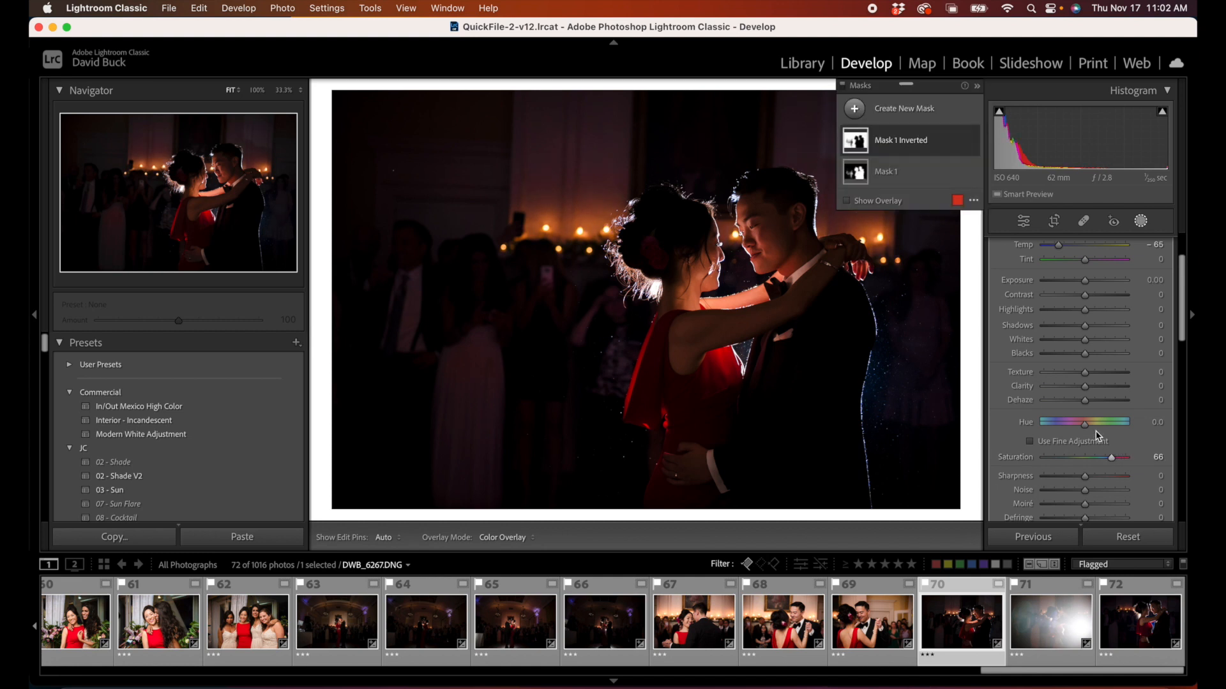
scroll(1095, 367, "up", 1)
left_click_drag(1090, 332, 1103, 298)
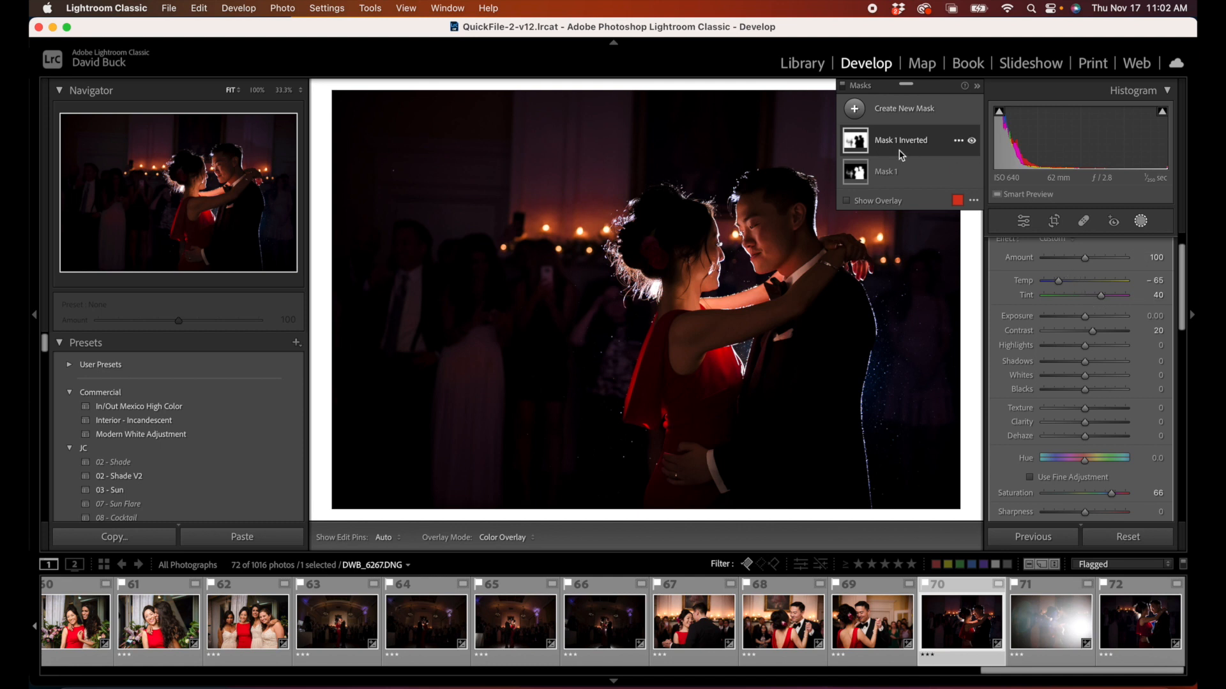
Step: Set the dancing couple's subject mask to Temp -10, Tint -11, Highlights 13 and Saturation -16
left_click(897, 171)
left_click_drag(1089, 284, 1077, 285)
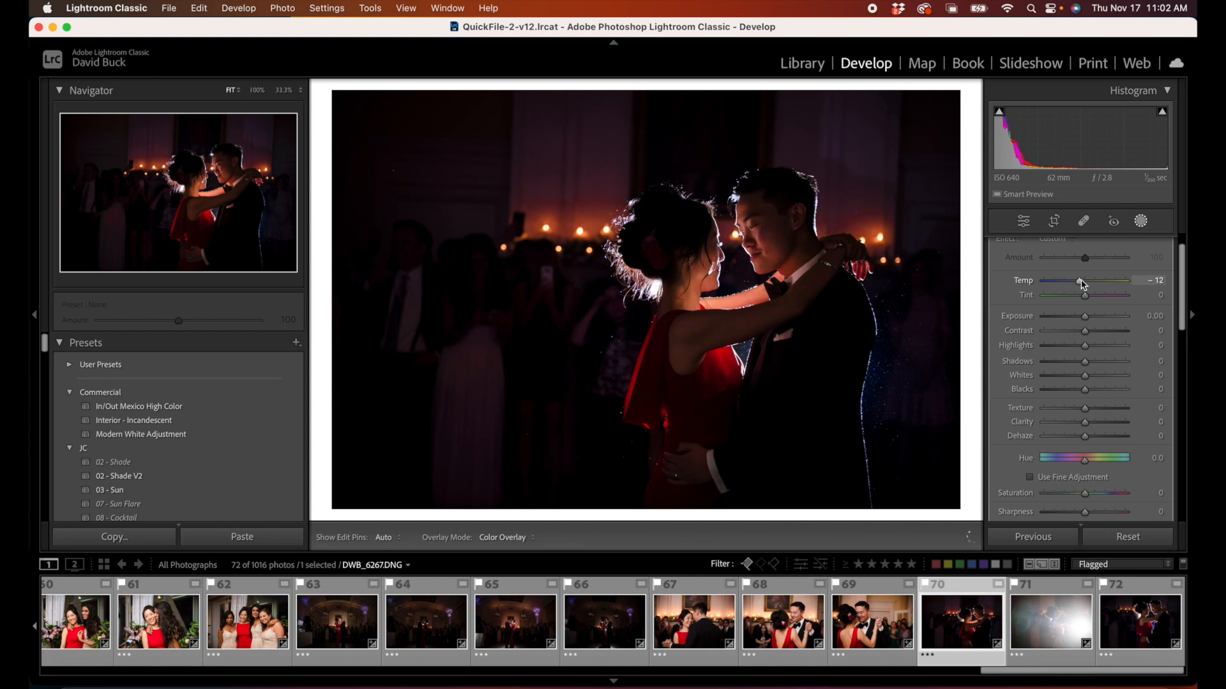
mouse_move(1083, 285)
left_mouse_down()
mouse_move(1084, 298)
mouse_move(1065, 296)
mouse_move(1081, 298)
left_mouse_up()
left_click_drag(1084, 345, 1091, 351)
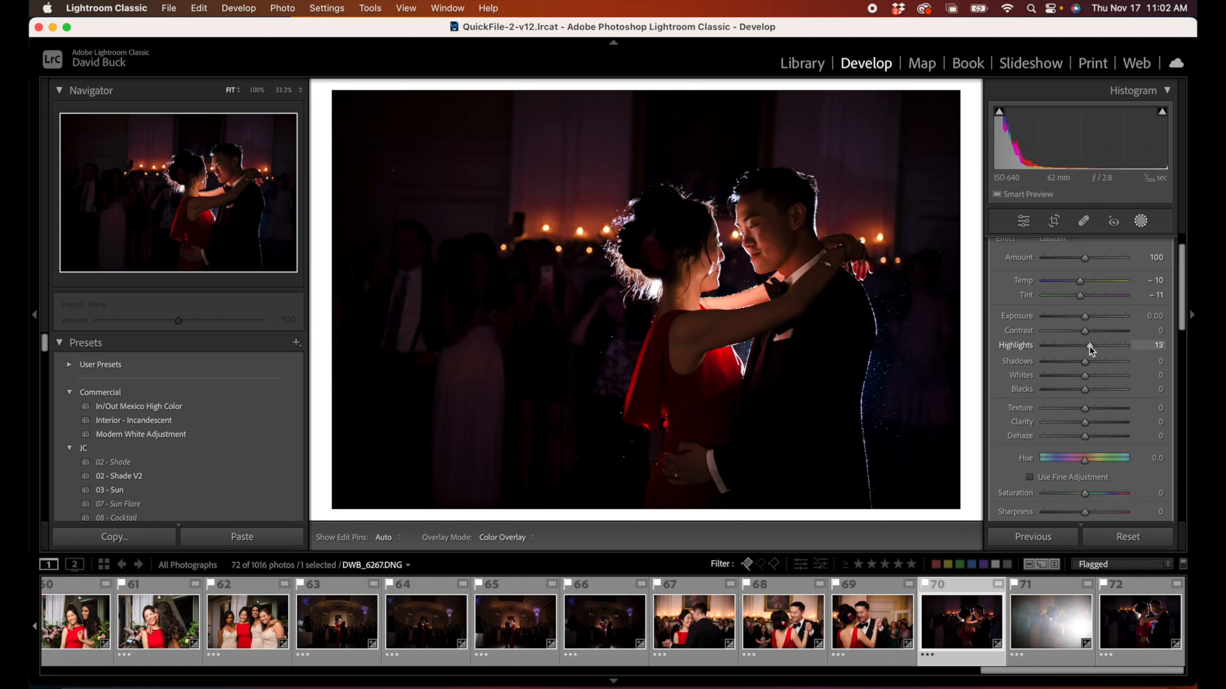
left_click_drag(1091, 351, 1090, 349)
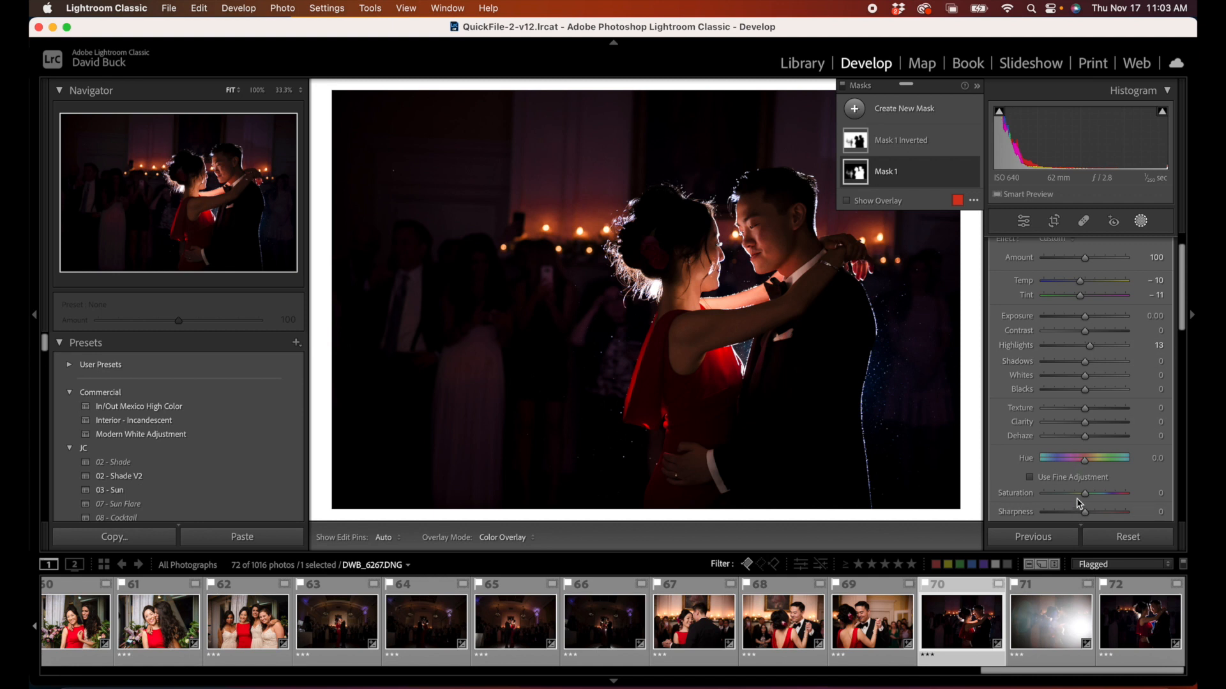
left_click_drag(1087, 496, 1087, 497)
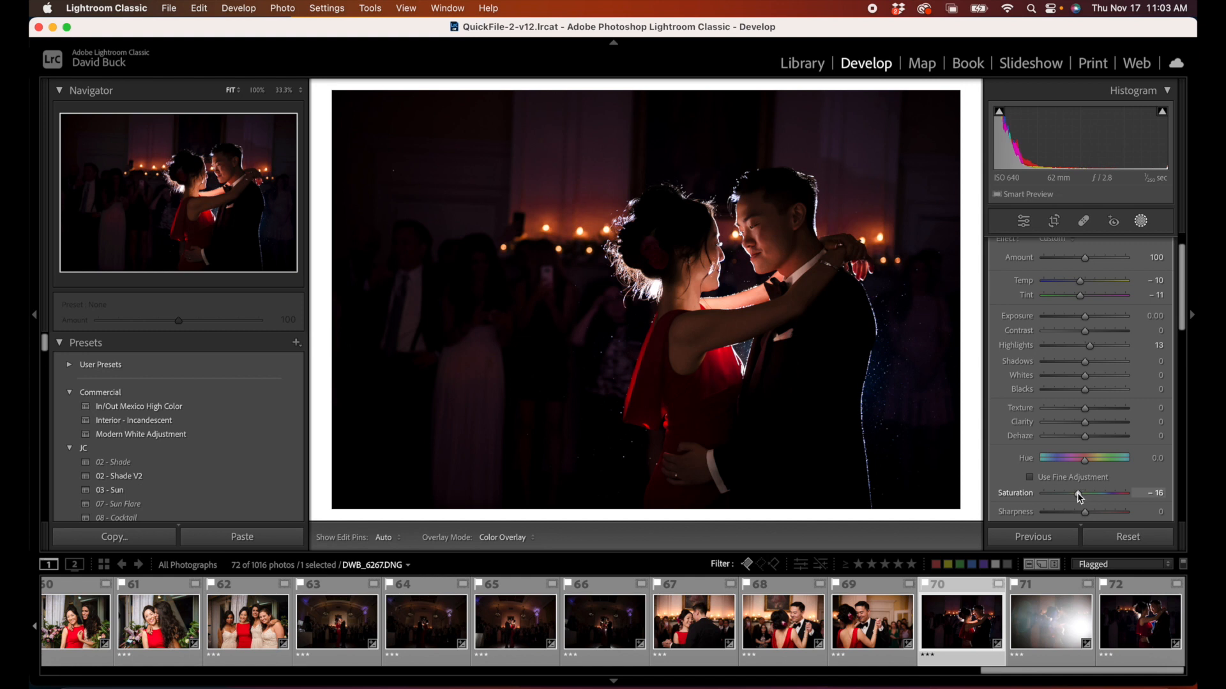
left_click_drag(1078, 497, 1078, 497)
Step: In the HSL adjustments, set Red to Luminance -73 and Saturation +9, and fine-tune the Red hue and Orange luminance
left_click(1140, 222)
scroll(1104, 431, "down", 5)
left_click(1099, 412)
left_click(1110, 314)
mouse_move(1053, 357)
left_mouse_down()
mouse_move(1087, 358)
mouse_move(1039, 358)
mouse_move(1059, 358)
left_mouse_up()
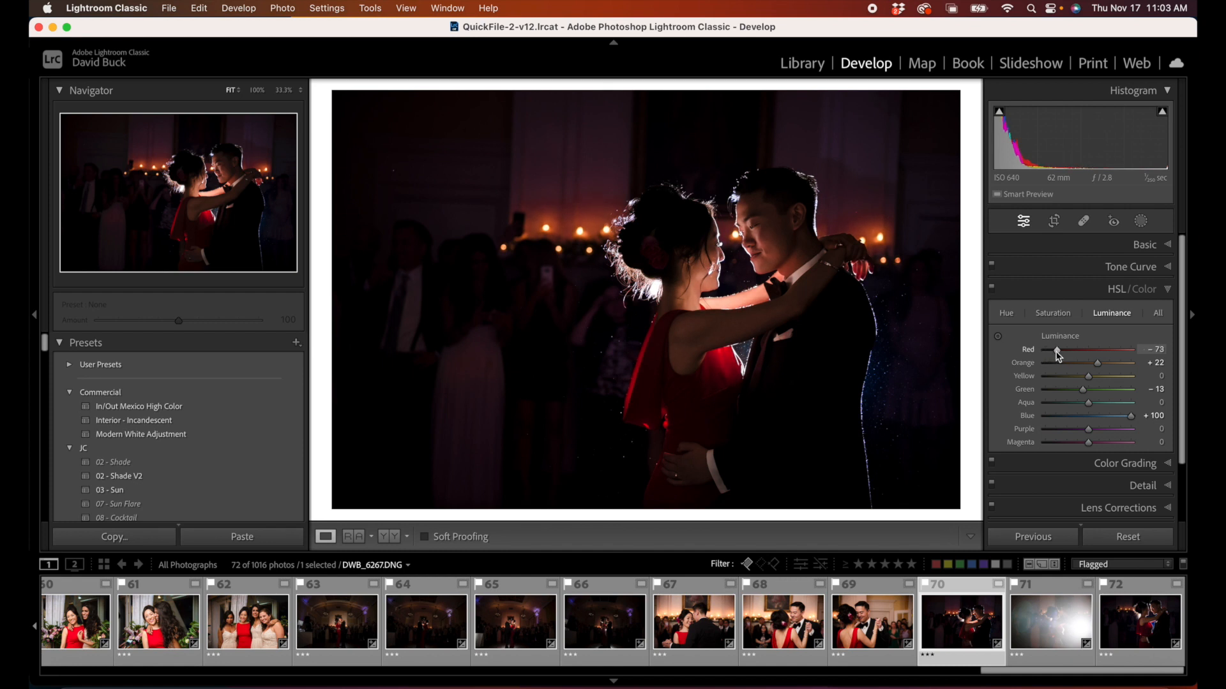
left_click(1052, 312)
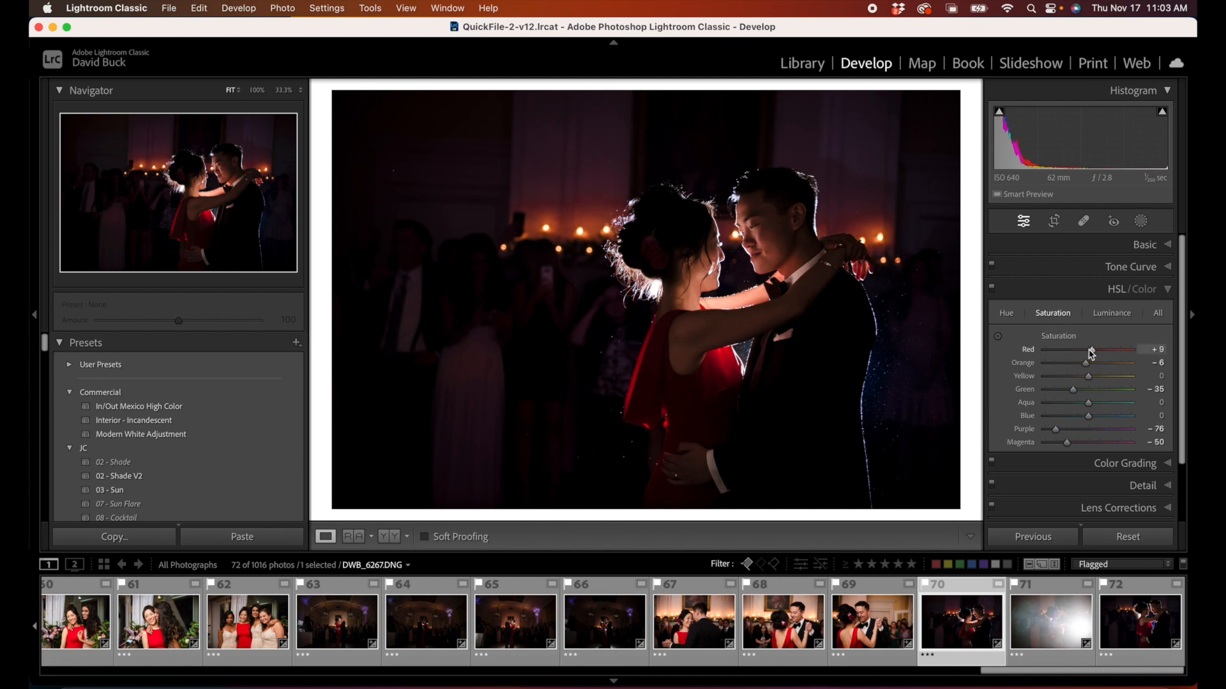
left_click(1005, 312)
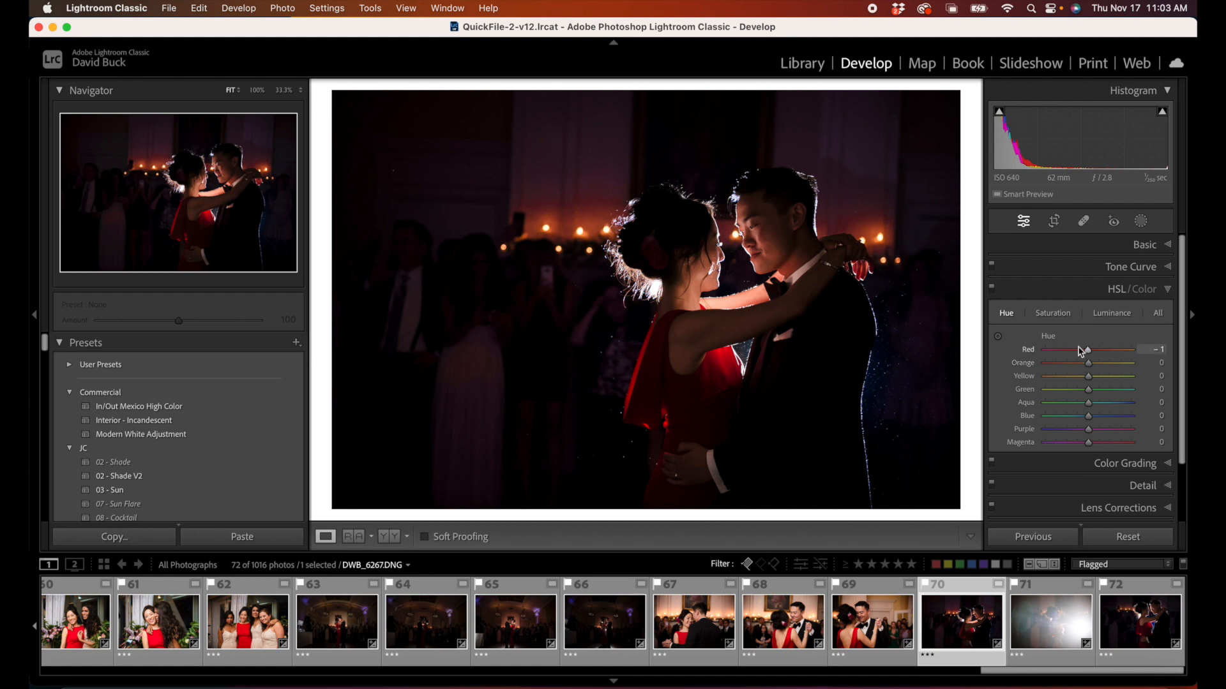
left_click(1110, 314)
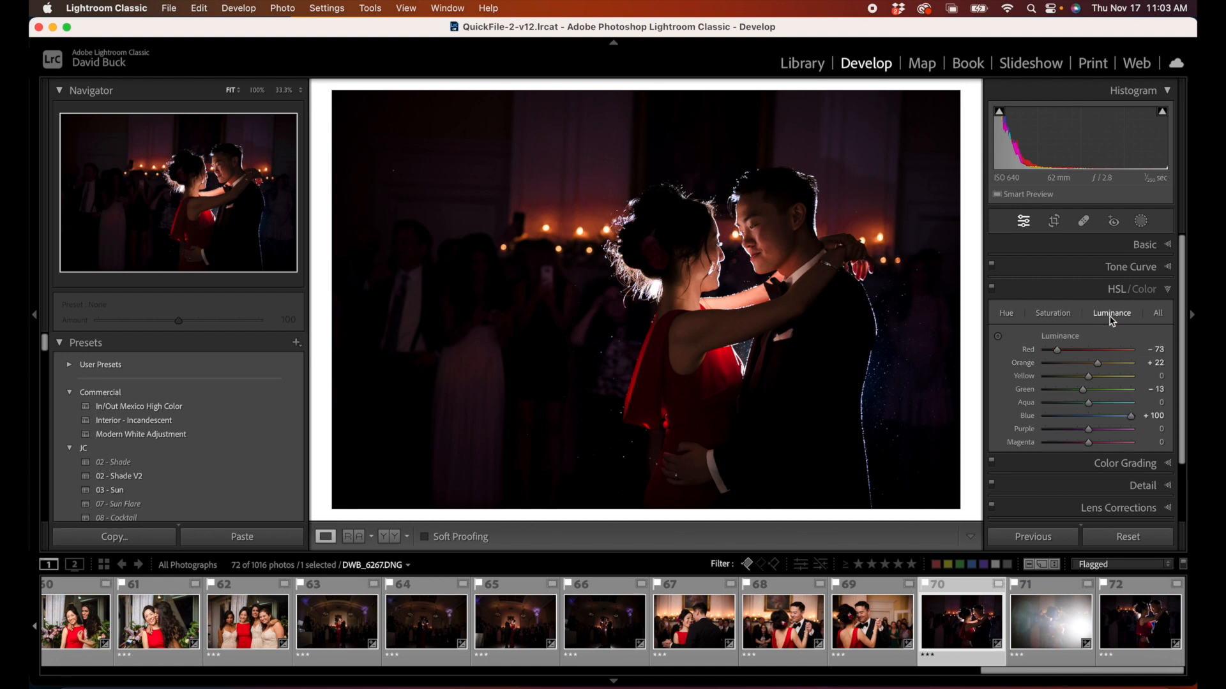
mouse_move(1100, 361)
left_mouse_down()
mouse_move(1064, 364)
mouse_move(1124, 360)
mouse_move(1095, 371)
left_mouse_up()
Step: Compare the dancing couple photo with its masks off and on, and with all edits reset, undoing the reset
left_click(1141, 222)
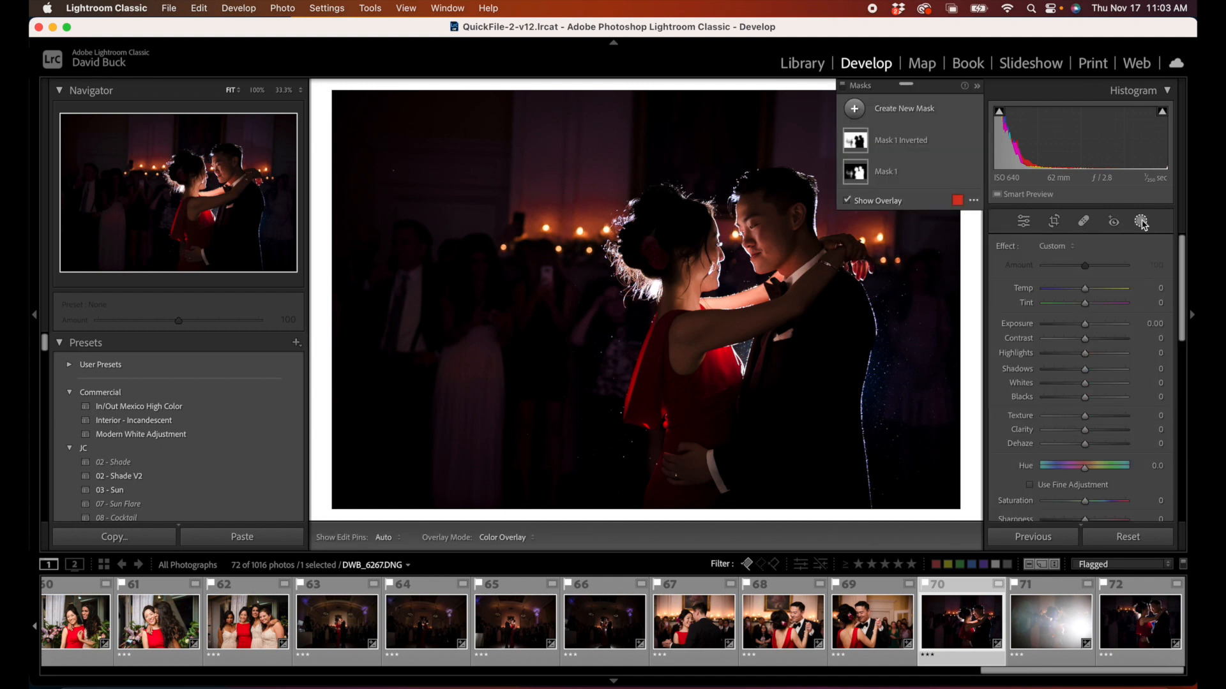
scroll(1065, 372, "down", 5)
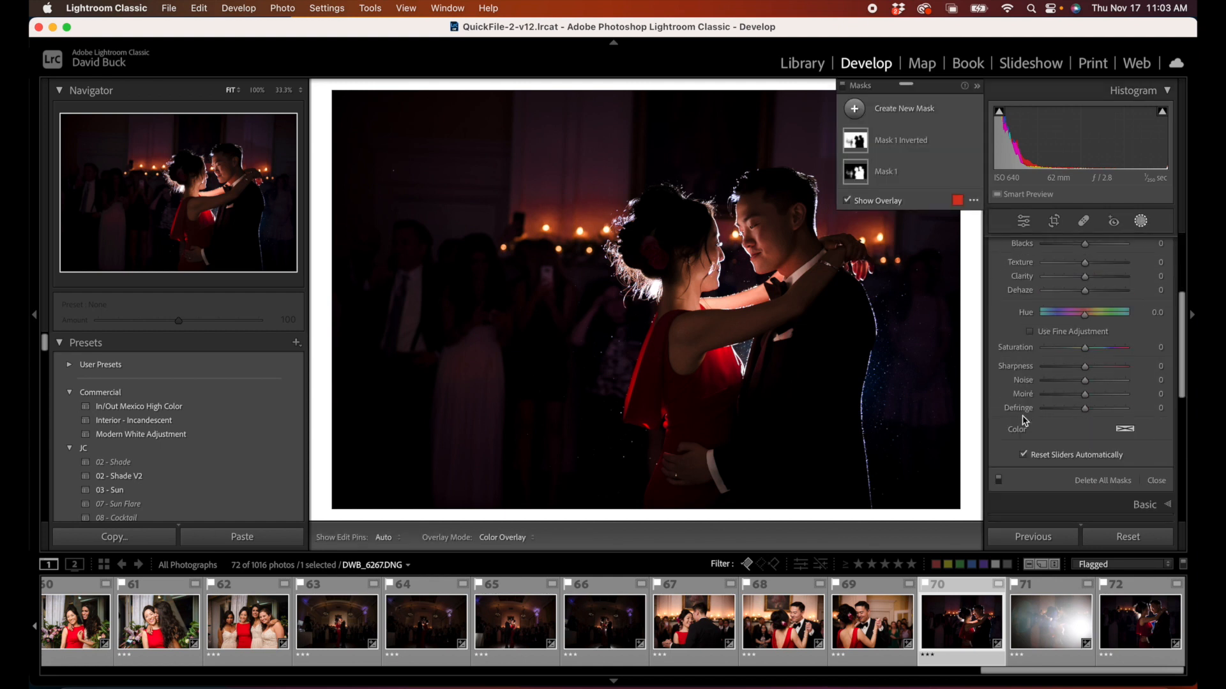
left_click(999, 480)
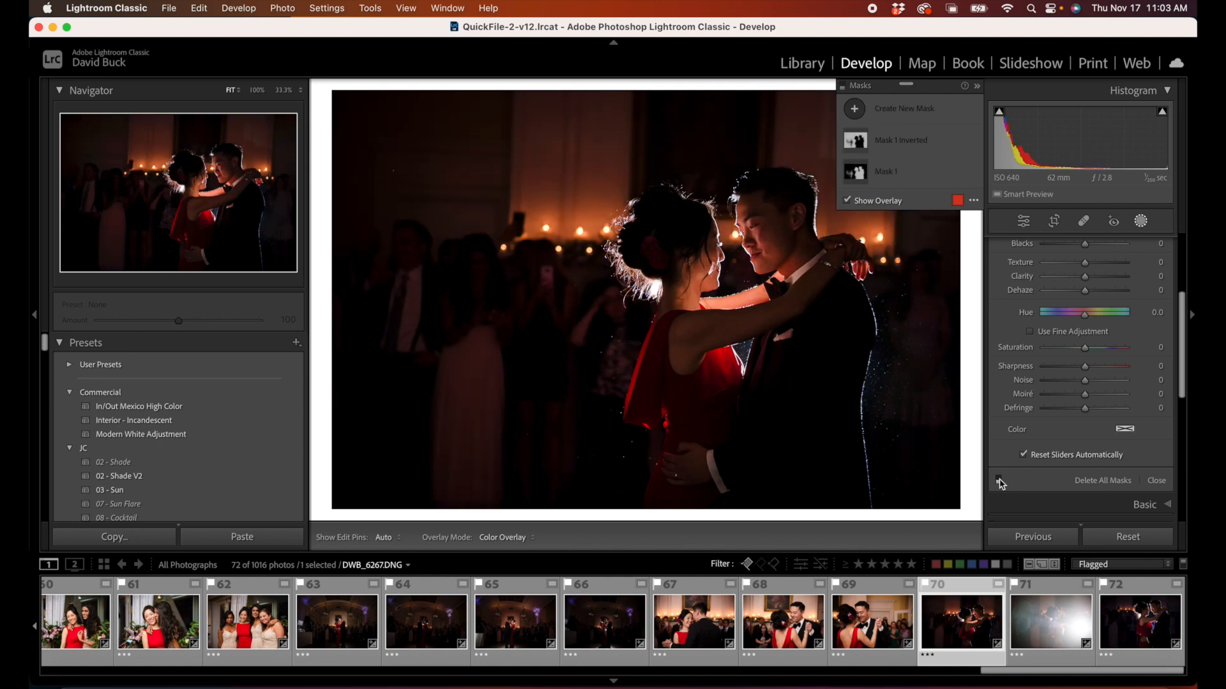
left_click(999, 481)
left_click(999, 480)
left_click(999, 481)
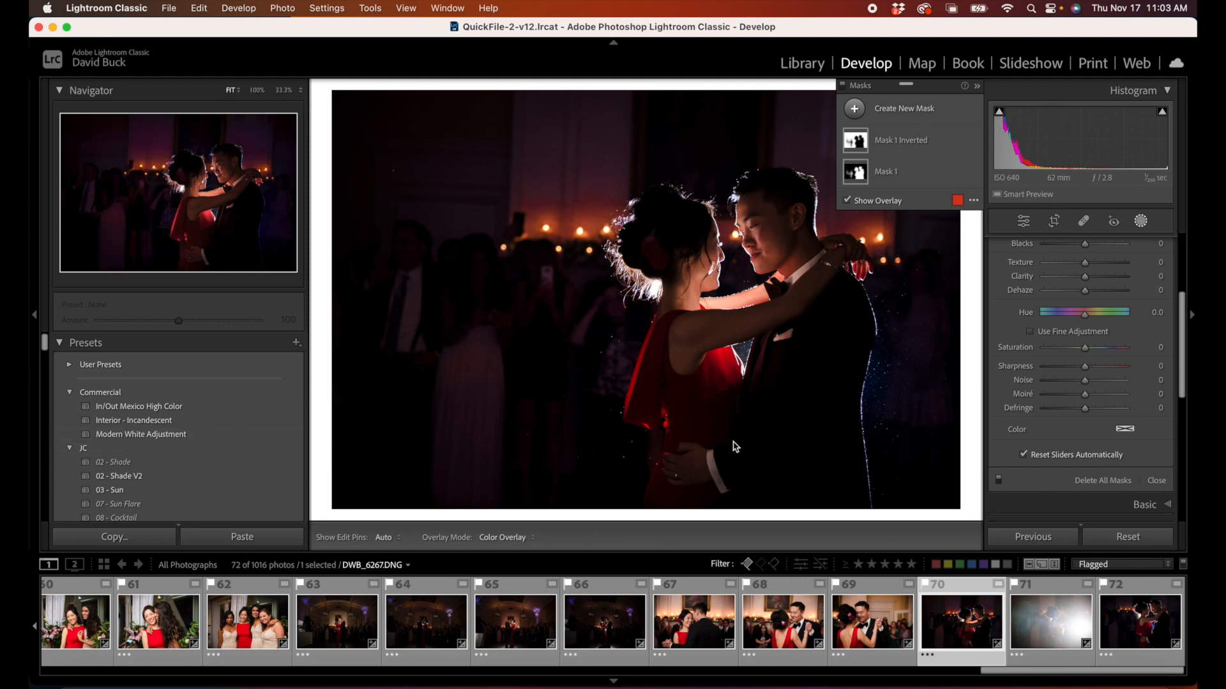
left_click(1128, 541)
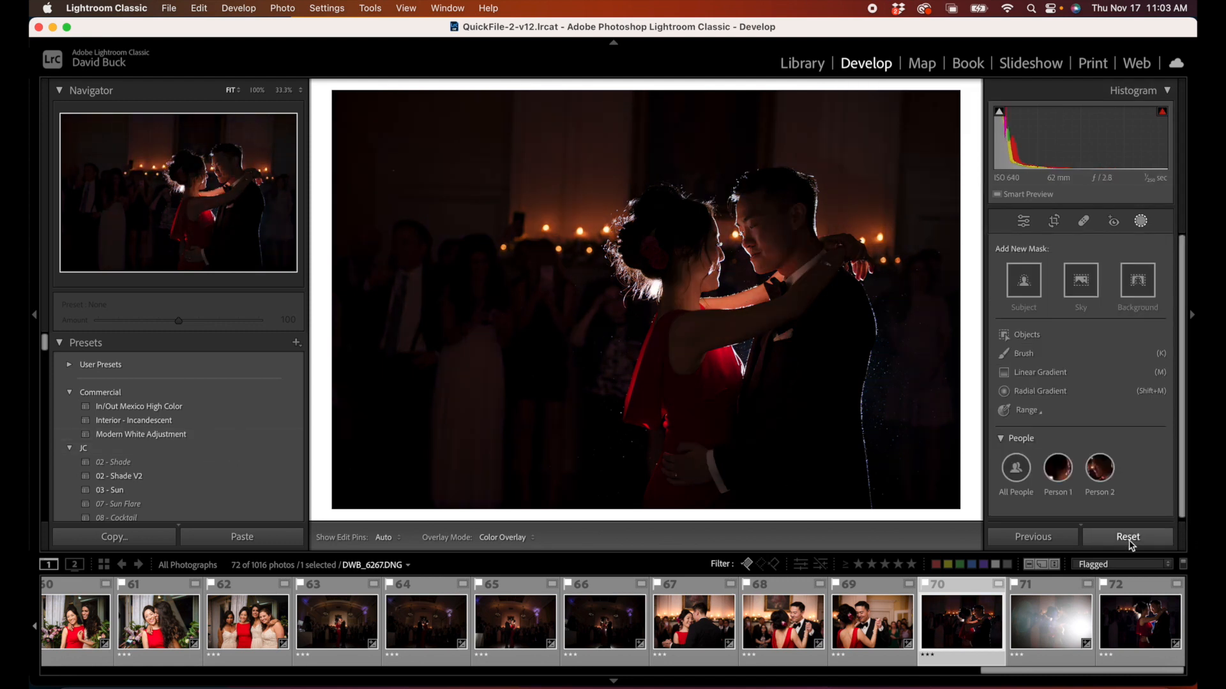
key("super+z")
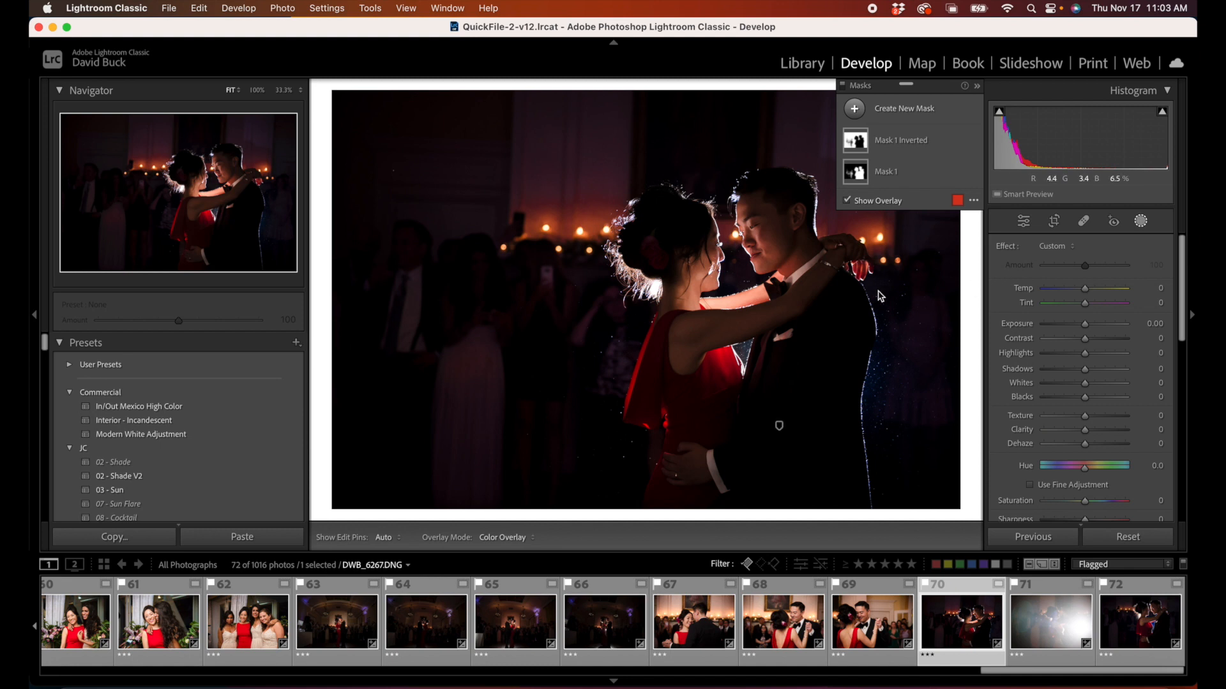
Step: Add a linear gradient mask down from the photo's upper edge to above the couple and set its Exposure to -1.75
left_click(1136, 224)
left_click(1134, 226)
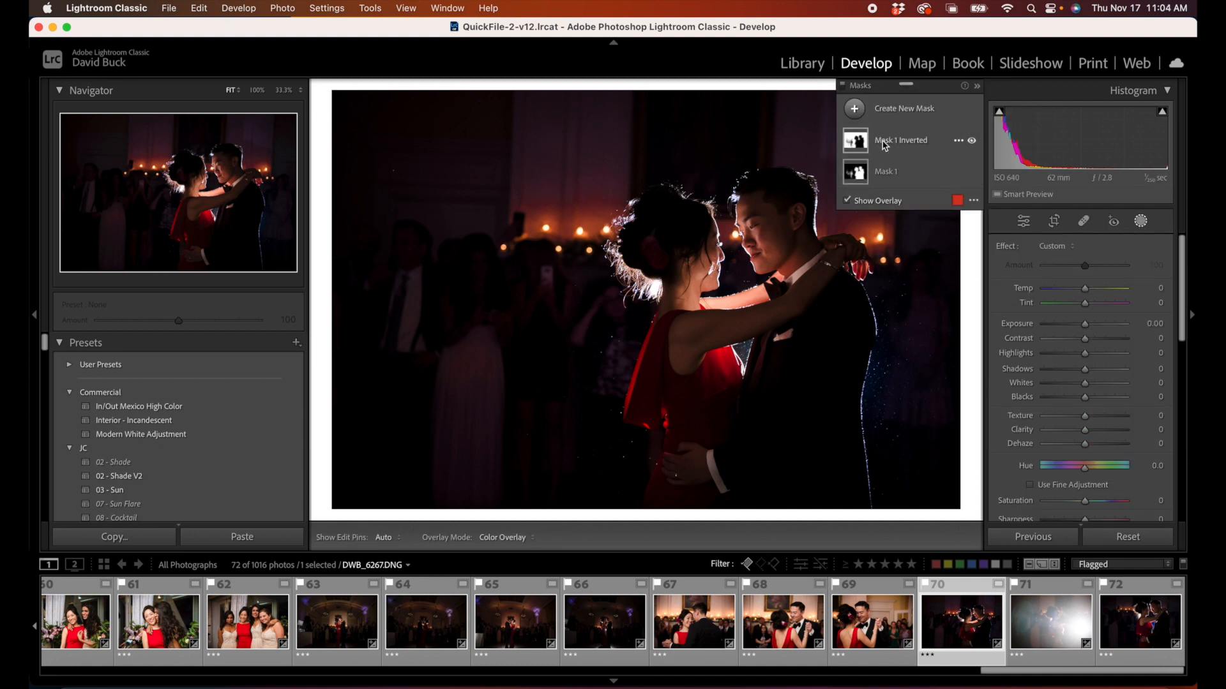
left_click(886, 115)
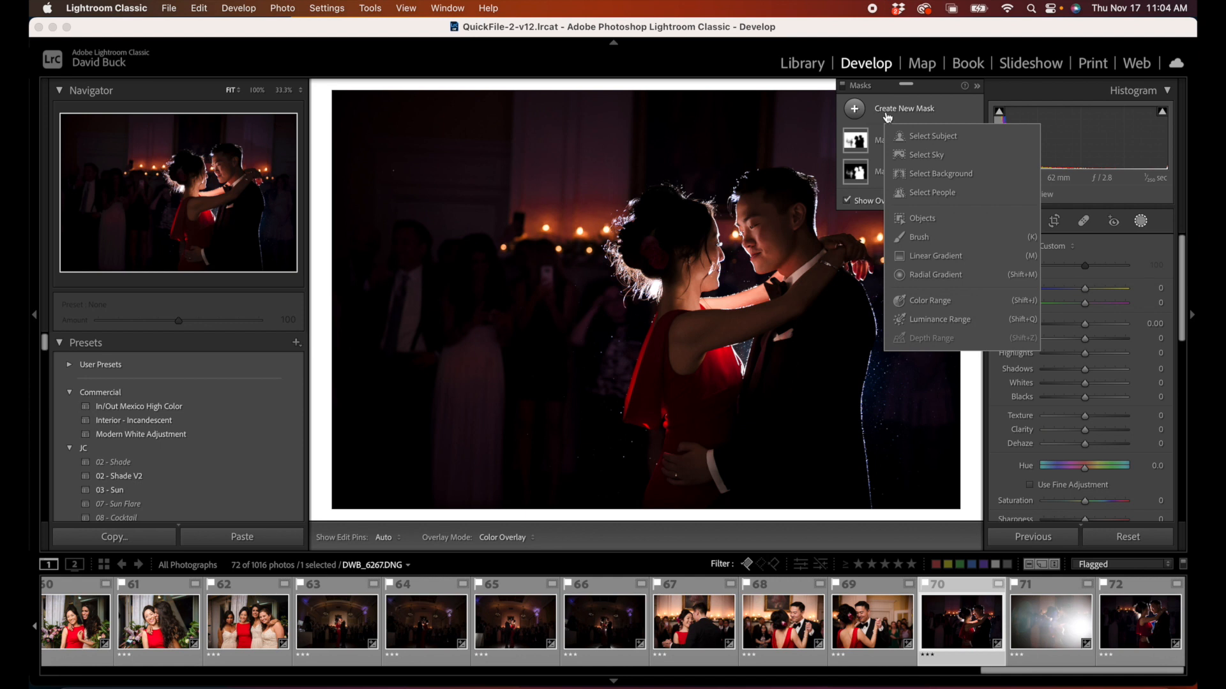
left_click(936, 257)
left_click_drag(669, 89, 673, 174)
left_click_drag(1085, 346, 1067, 346)
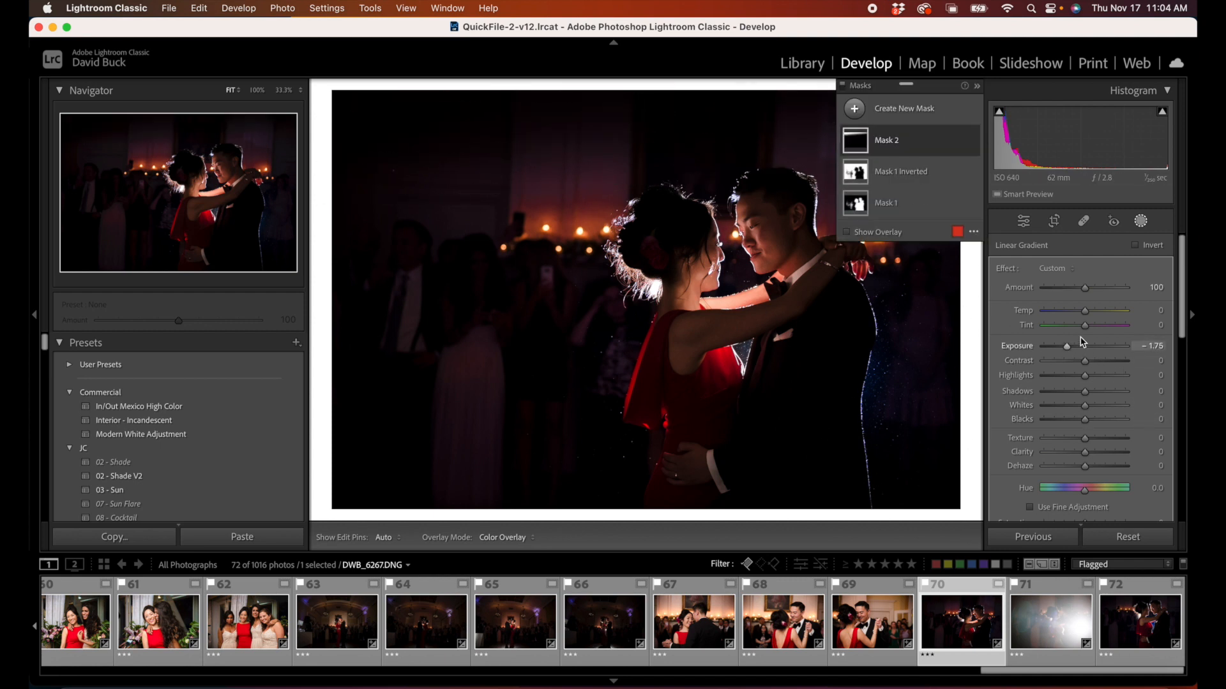
Step: Add a large, circular radial gradient mask over the groom's dark suit jacket
left_click(858, 110)
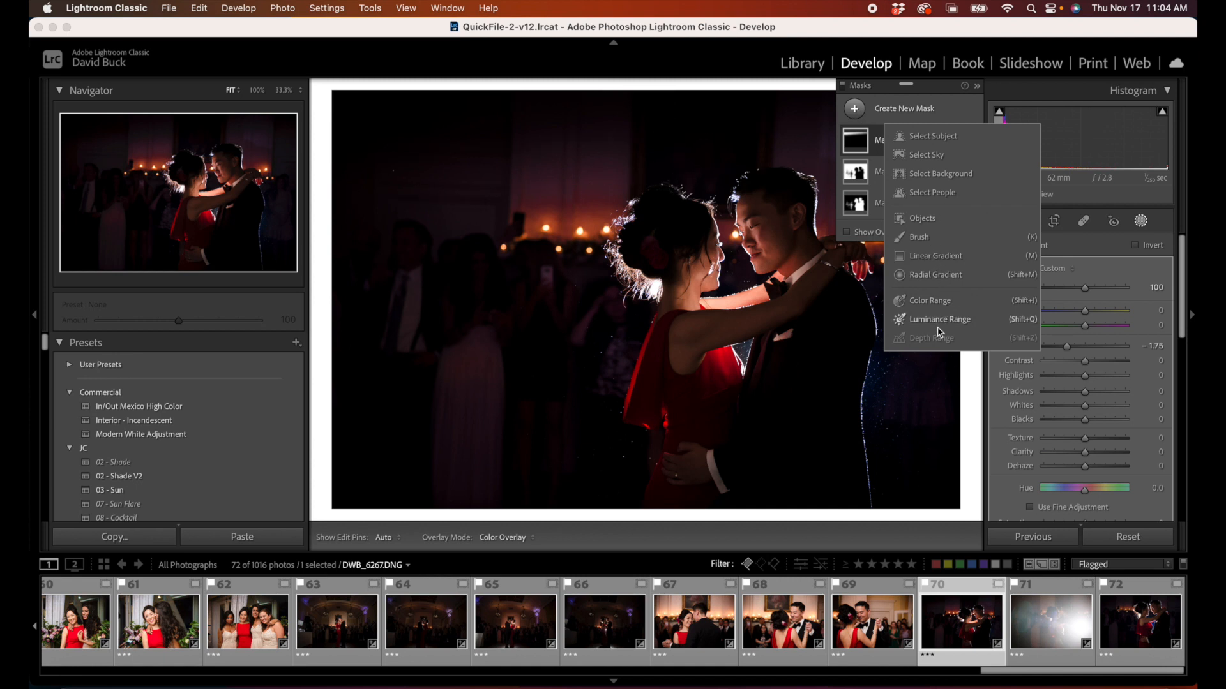
left_click(935, 275)
left_click_drag(810, 342, 936, 470)
left_click_drag(807, 352, 838, 382)
Step: Set the radial gradient mask on the groom's jacket to Highlights 15, Shadows 84, Whites 10 and Blacks 9
left_click_drag(1083, 414, 1127, 408)
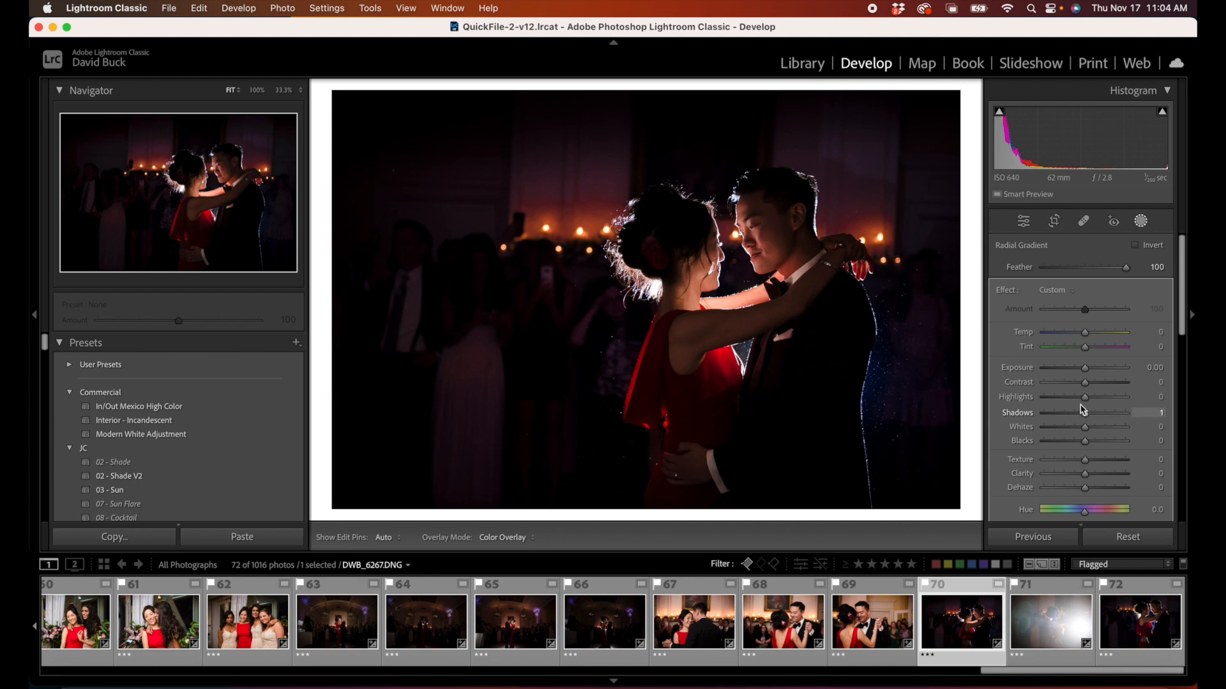
left_click_drag(1119, 413, 1092, 444)
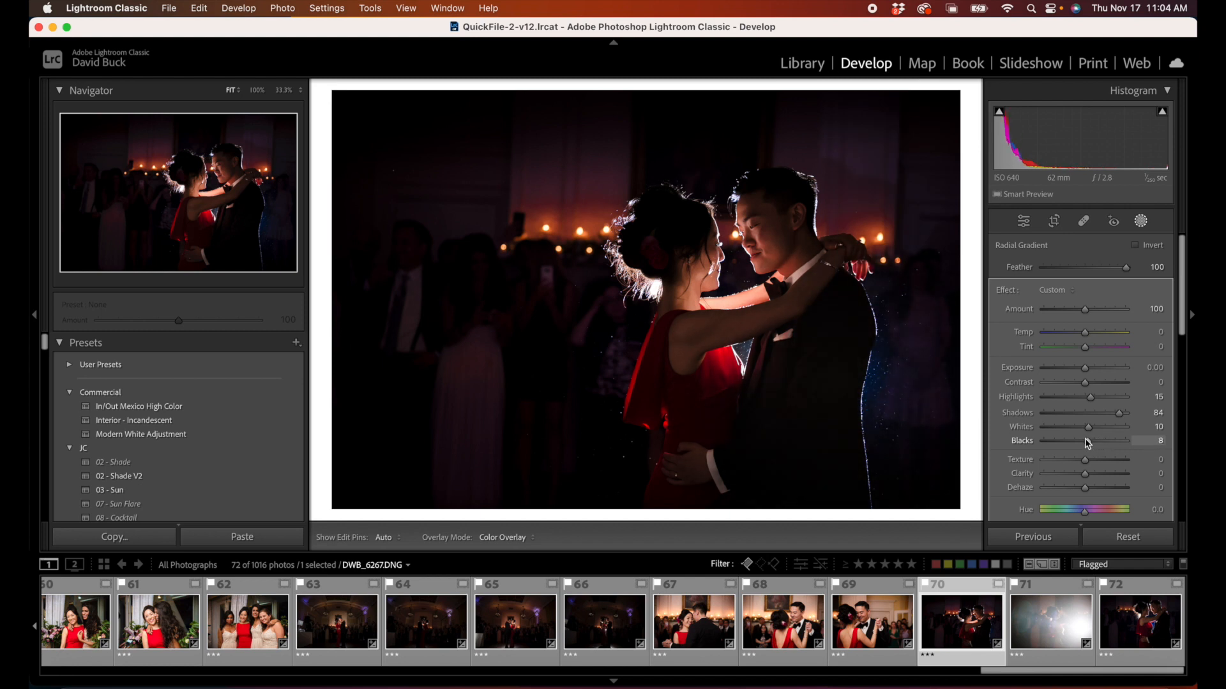
left_click_drag(1087, 443, 1087, 439)
Step: Fine-tune the radial gradient's width and position so it stays roughly circular and centred on the groom's jacket
mouse_move(861, 145)
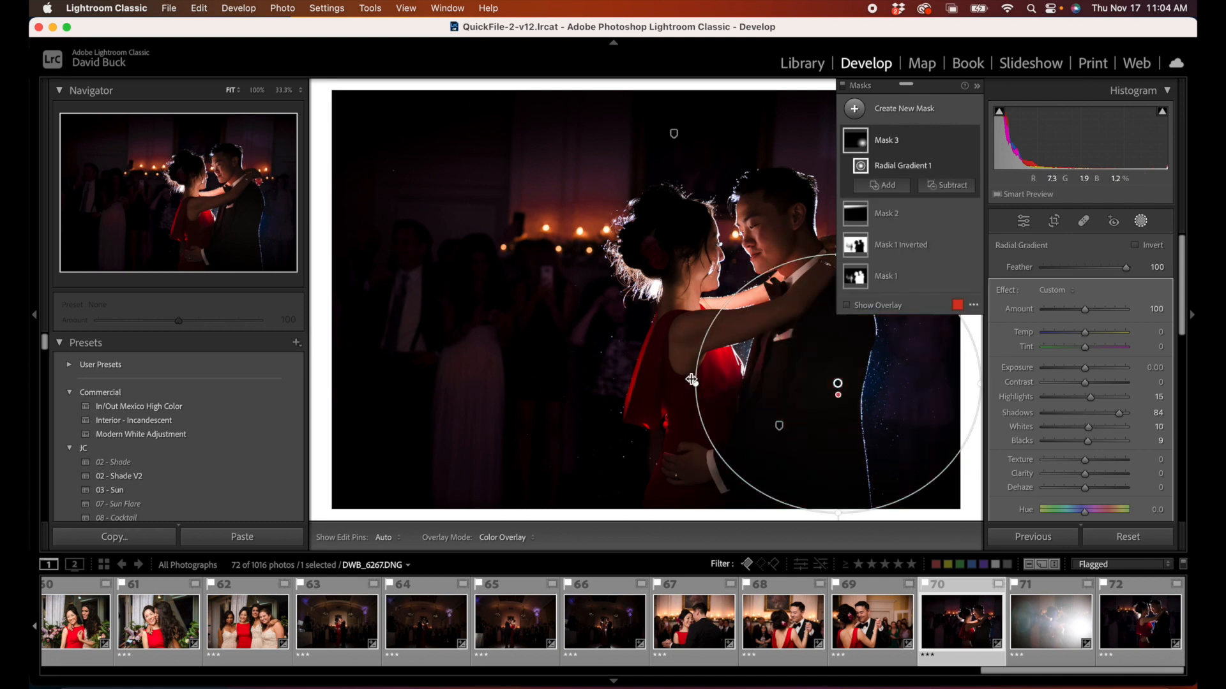
left_click_drag(694, 386, 623, 384)
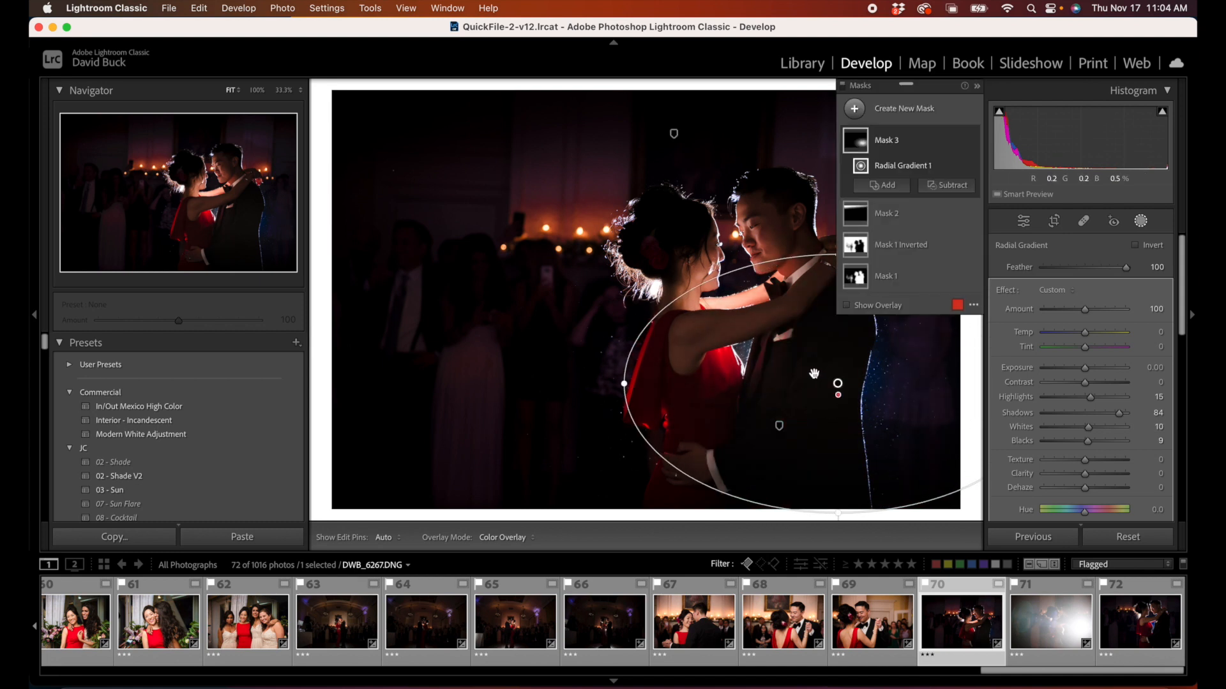
left_click_drag(838, 385, 852, 390)
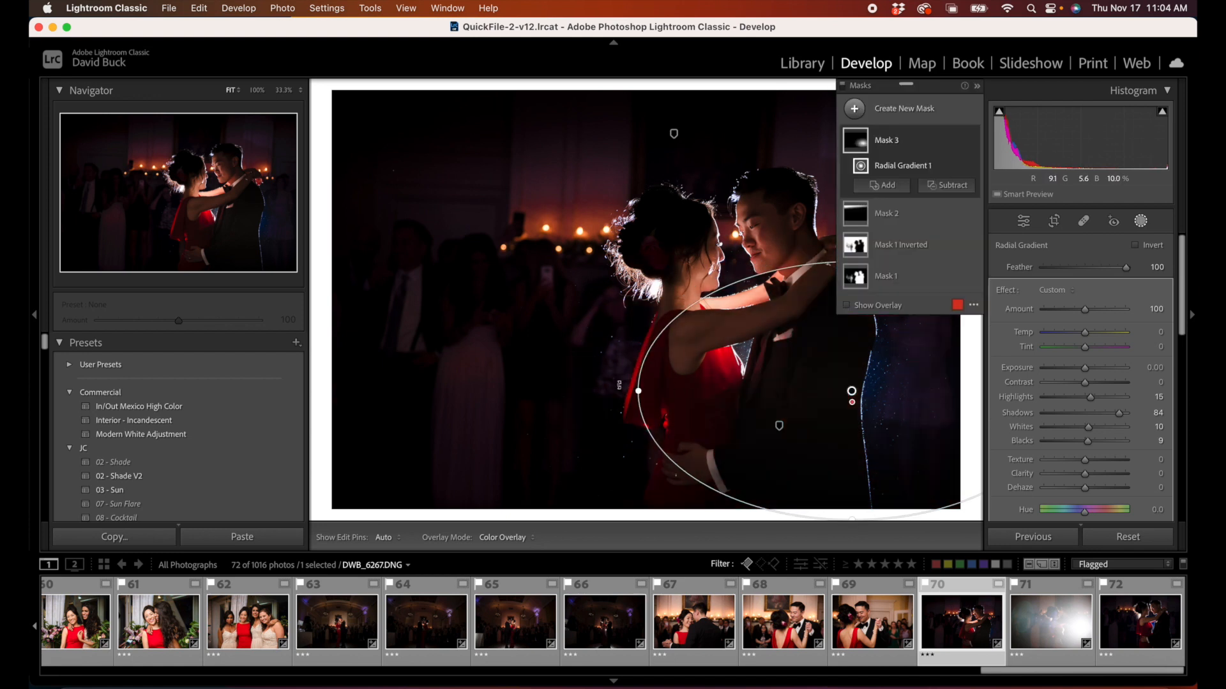
left_click_drag(639, 391, 697, 392)
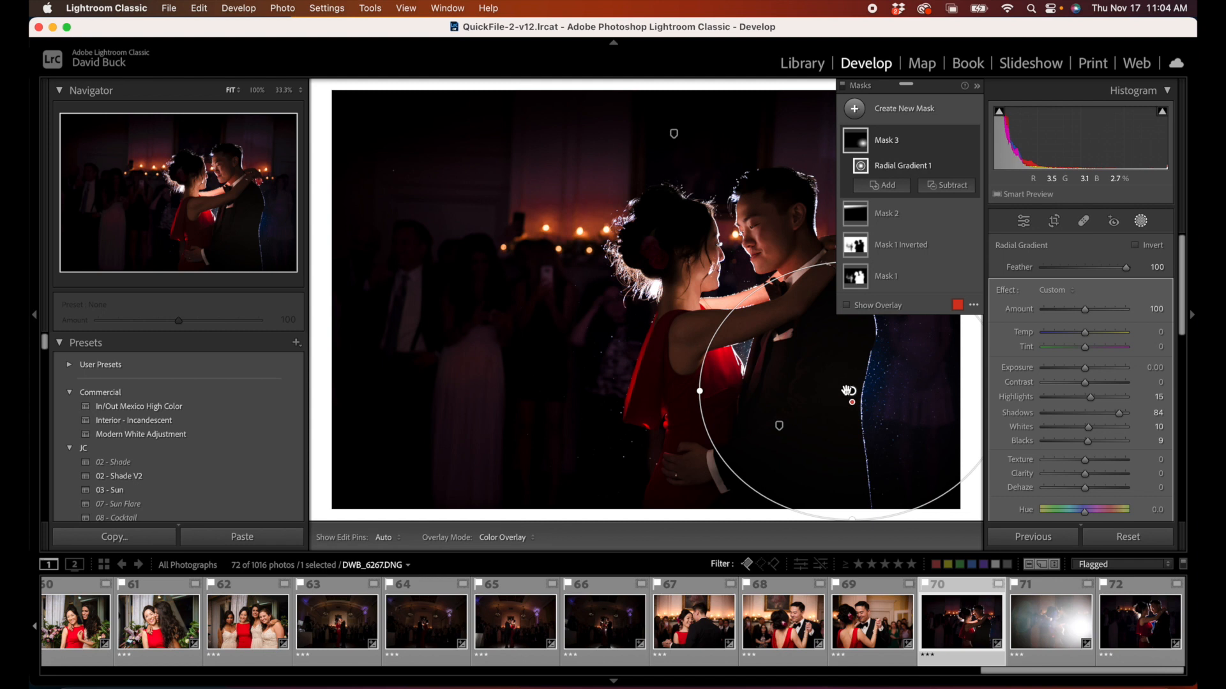
left_click_drag(845, 393, 829, 396)
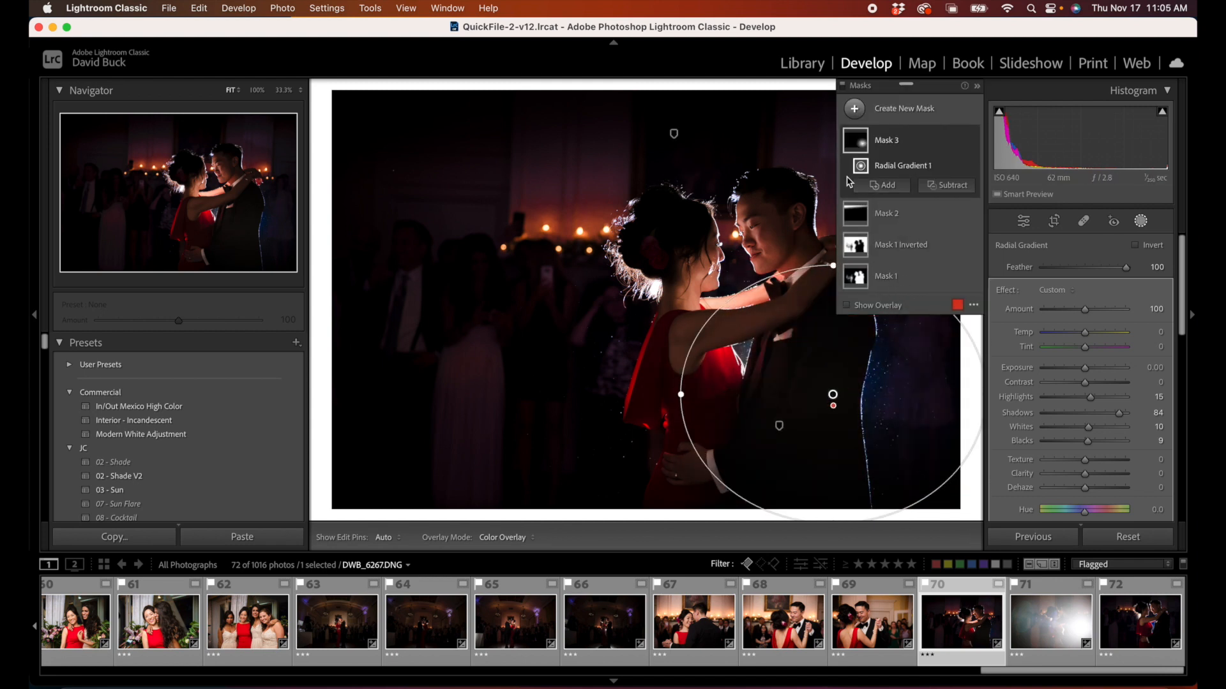
Step: Add an Objects mask with a smaller brush over the bride's brightly lit far arm between the couple
left_click(855, 108)
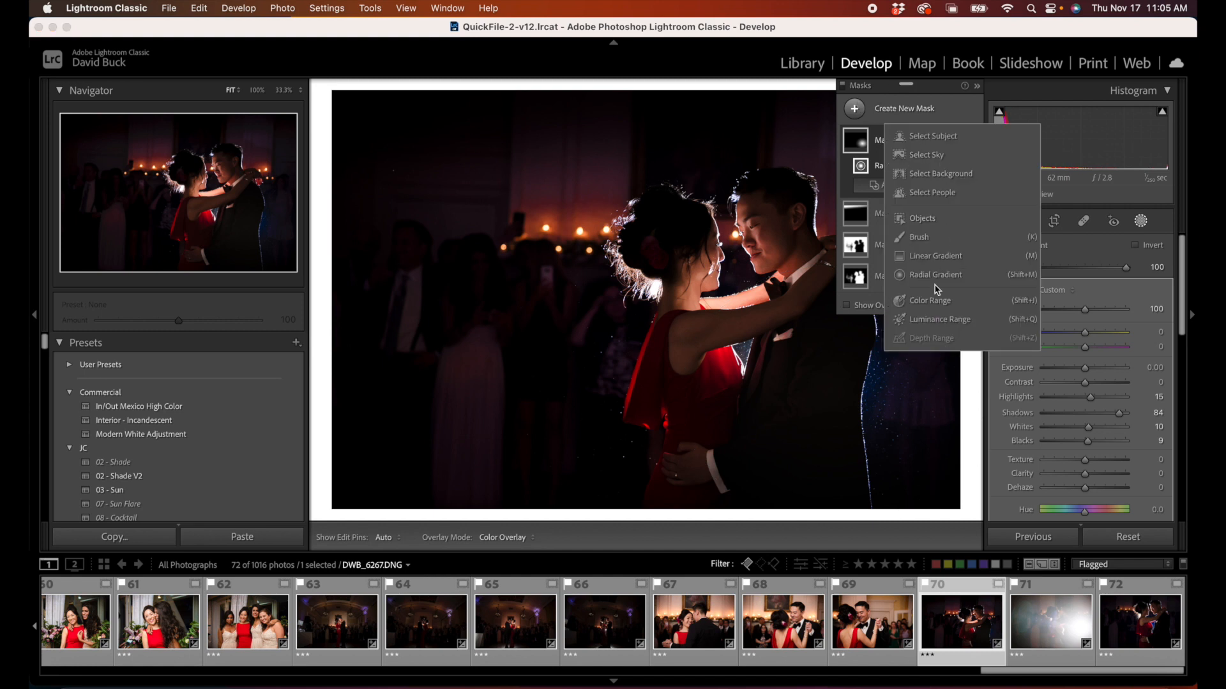
left_click(922, 218)
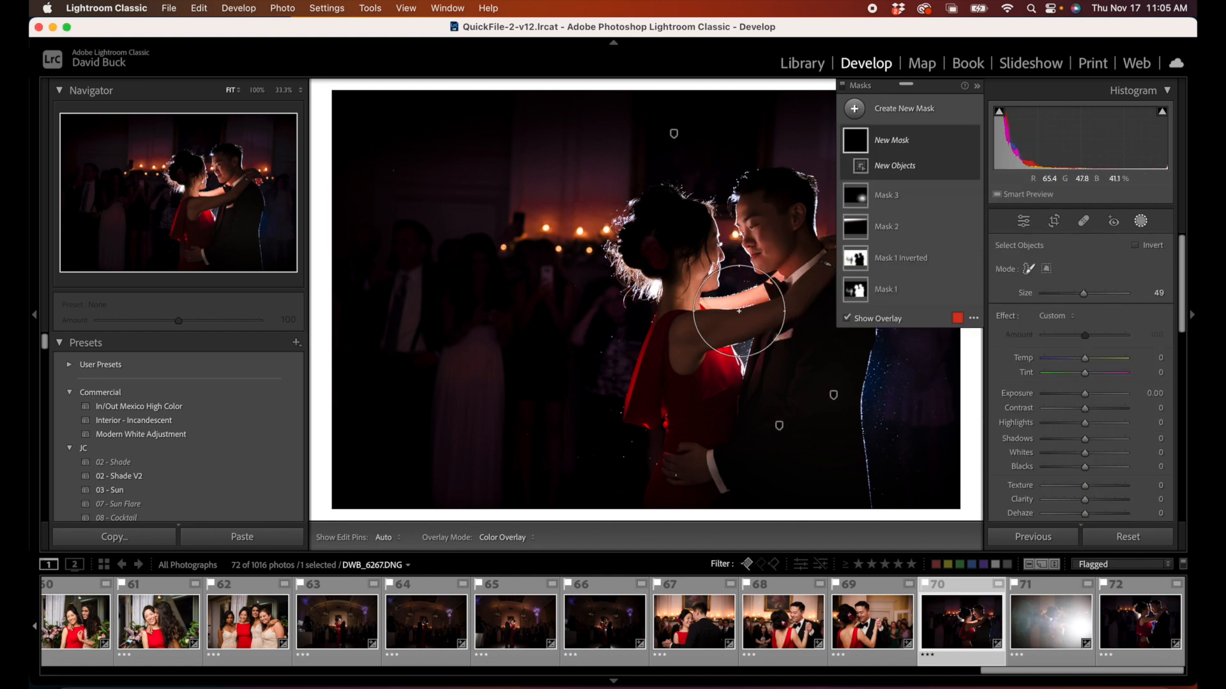
scroll(744, 293, "down", 5)
scroll(748, 291, "down", 4)
scroll(751, 294, "down", 1)
mouse_move(750, 293)
left_mouse_down()
mouse_move(712, 301)
mouse_move(725, 307)
left_mouse_up()
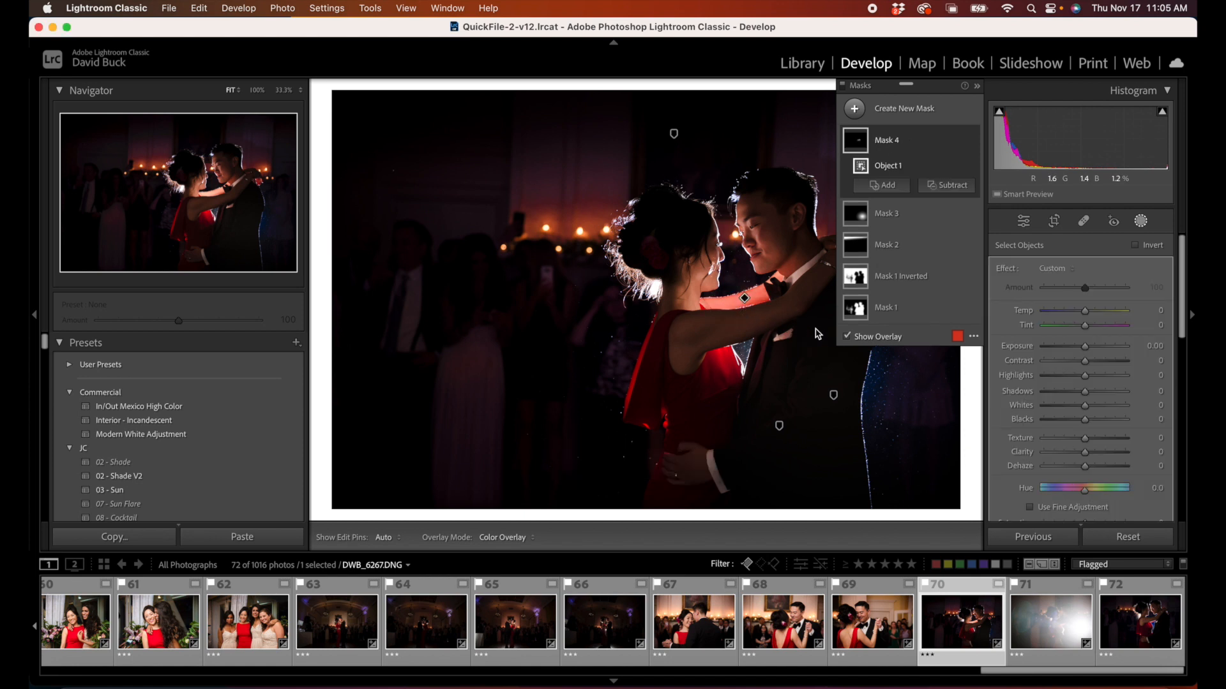
Step: Set the arm's object mask to Highlights -11 and Saturation -22
left_click_drag(1070, 376, 1084, 377)
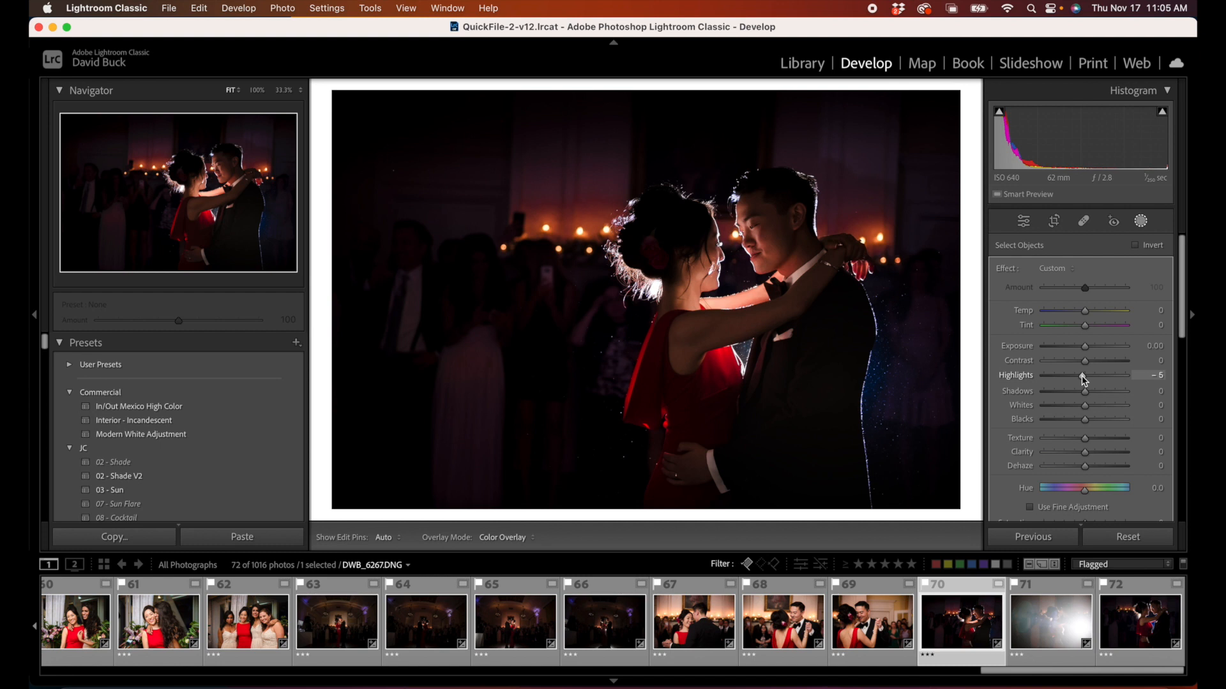
left_click_drag(1081, 376, 1078, 376)
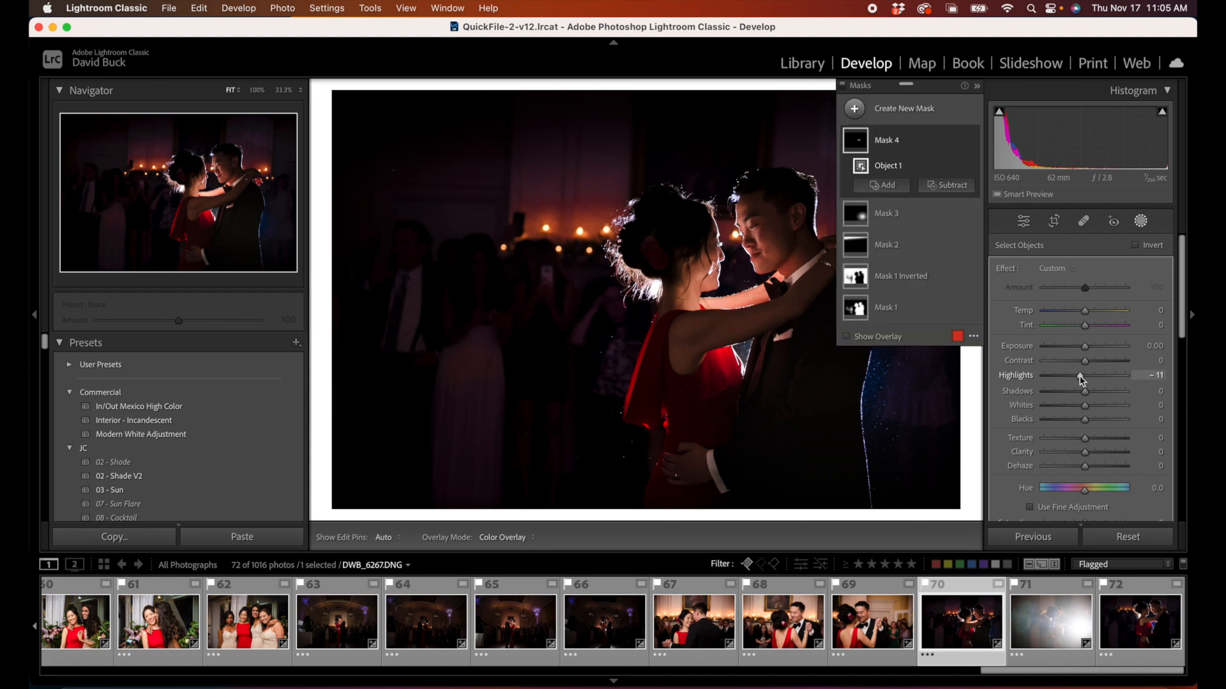
scroll(1082, 489, "down", 2)
left_click_drag(1084, 490, 1076, 491)
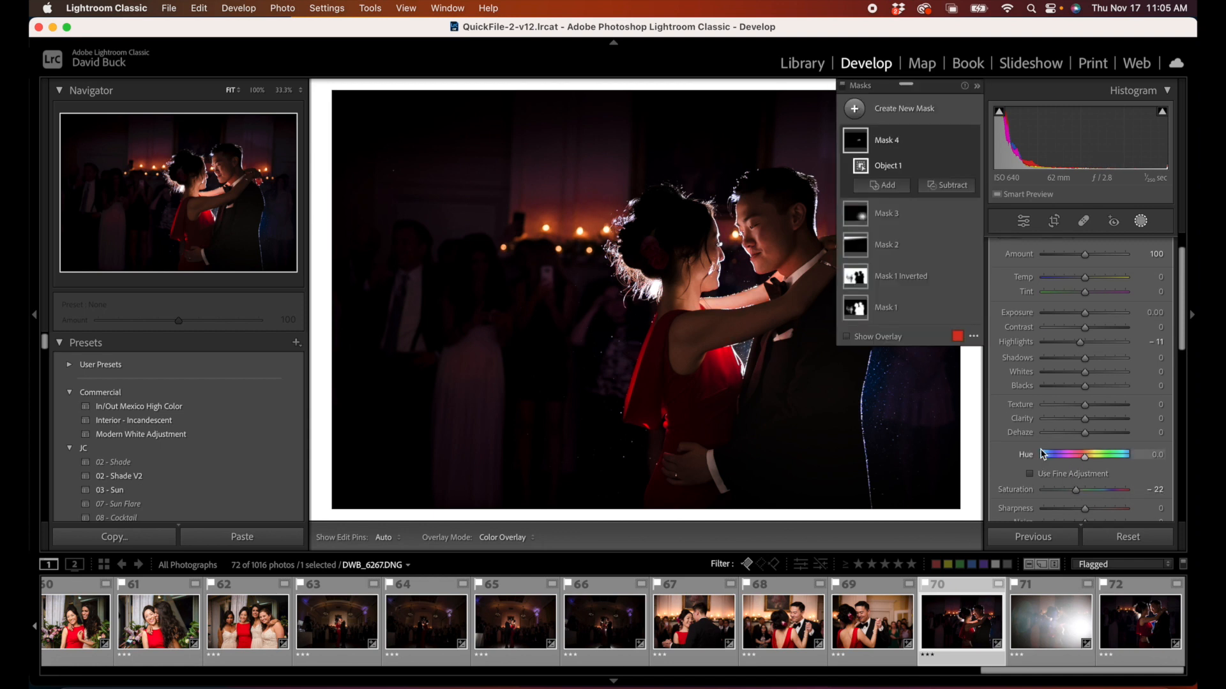
Step: Compare the dancing couple photo with all masks switched off and on, leaving the masks on
scroll(1005, 487, "down", 5)
left_click(998, 469)
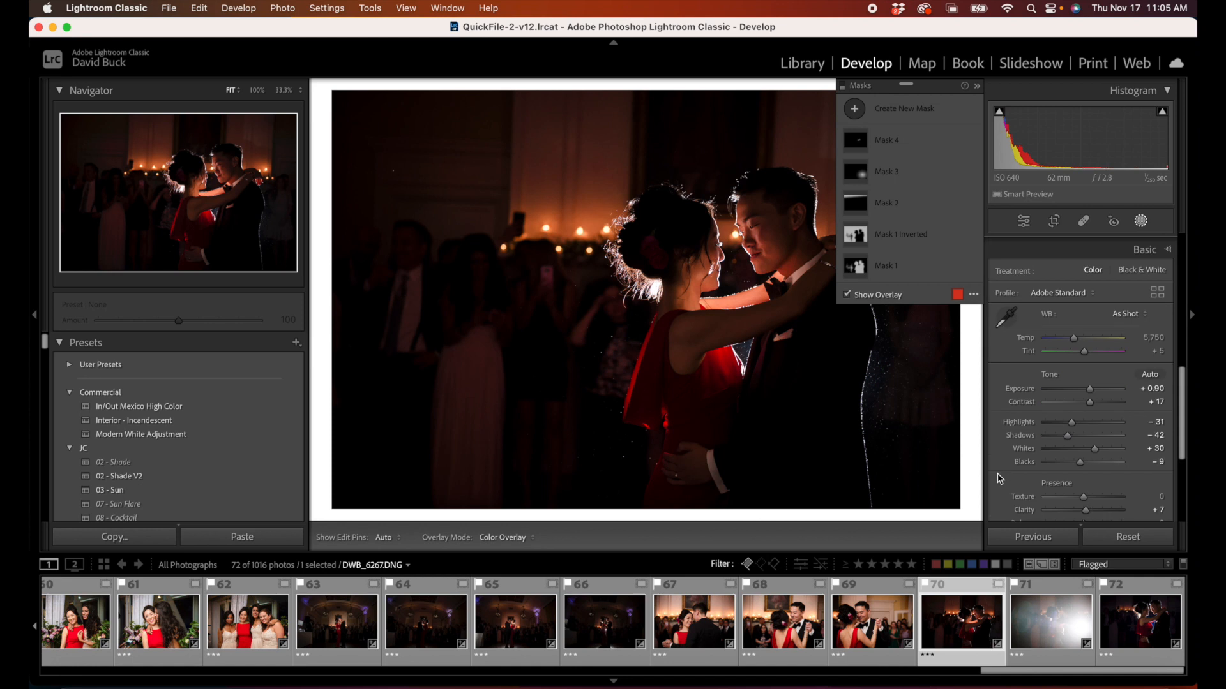
left_click(1140, 220)
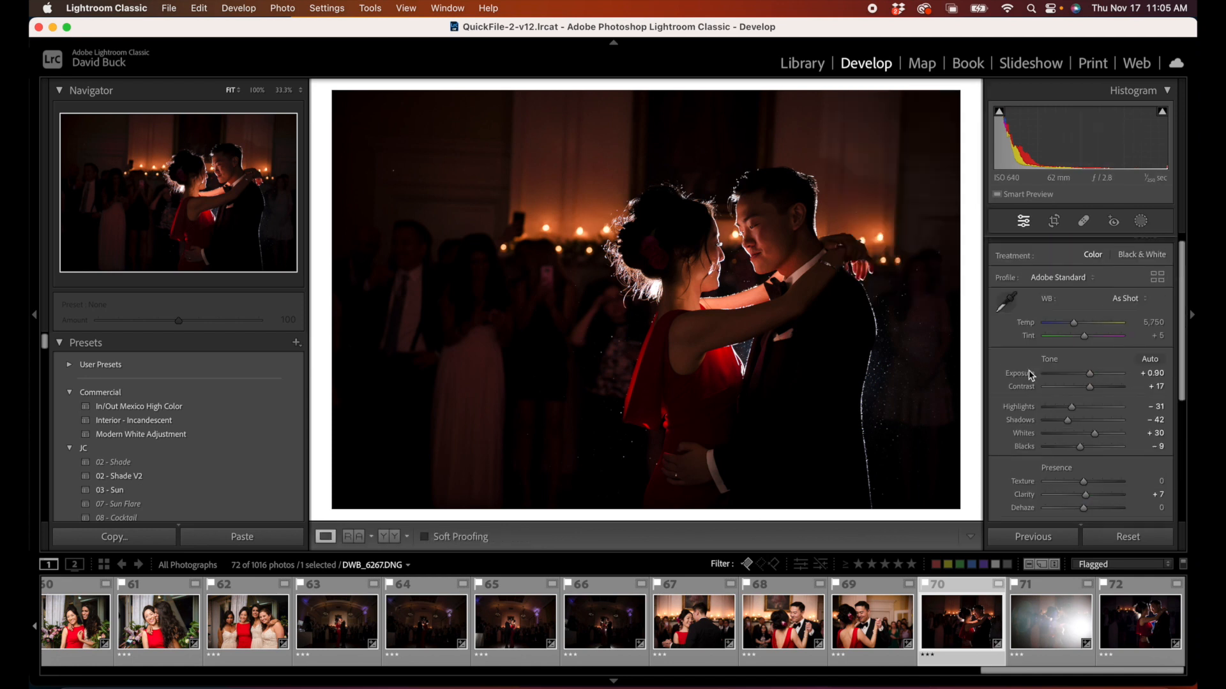
left_click(1140, 221)
scroll(1013, 475, "down", 3)
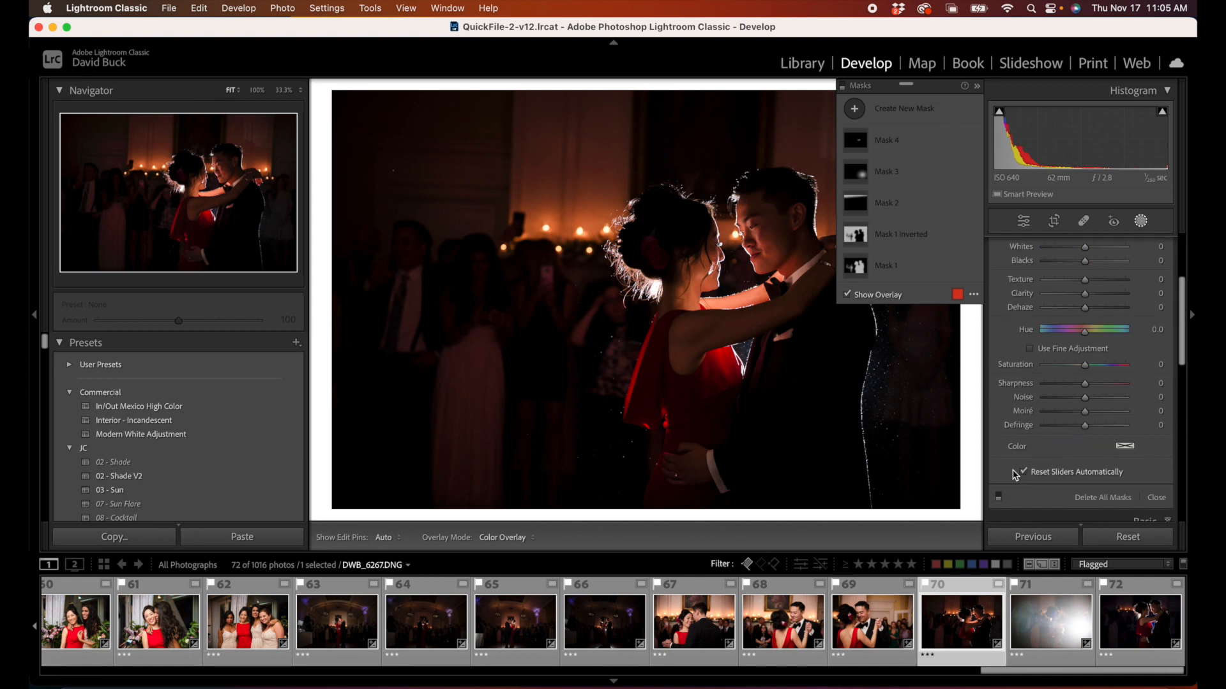
left_click(998, 499)
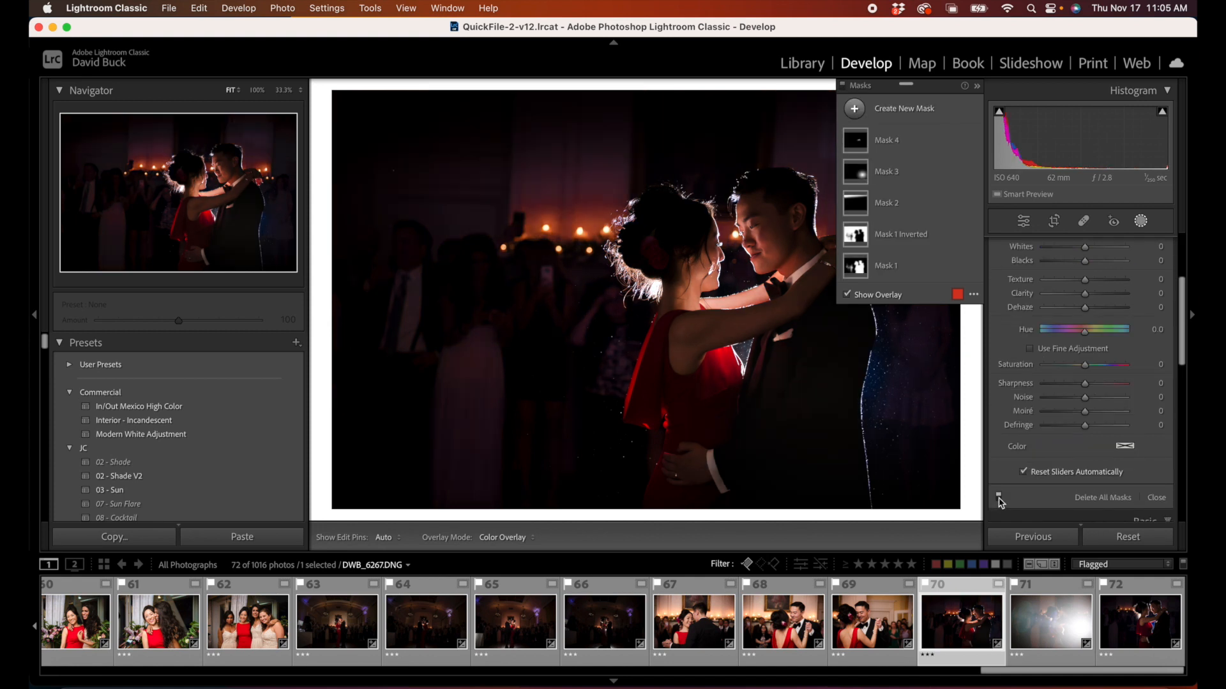
left_click(998, 498)
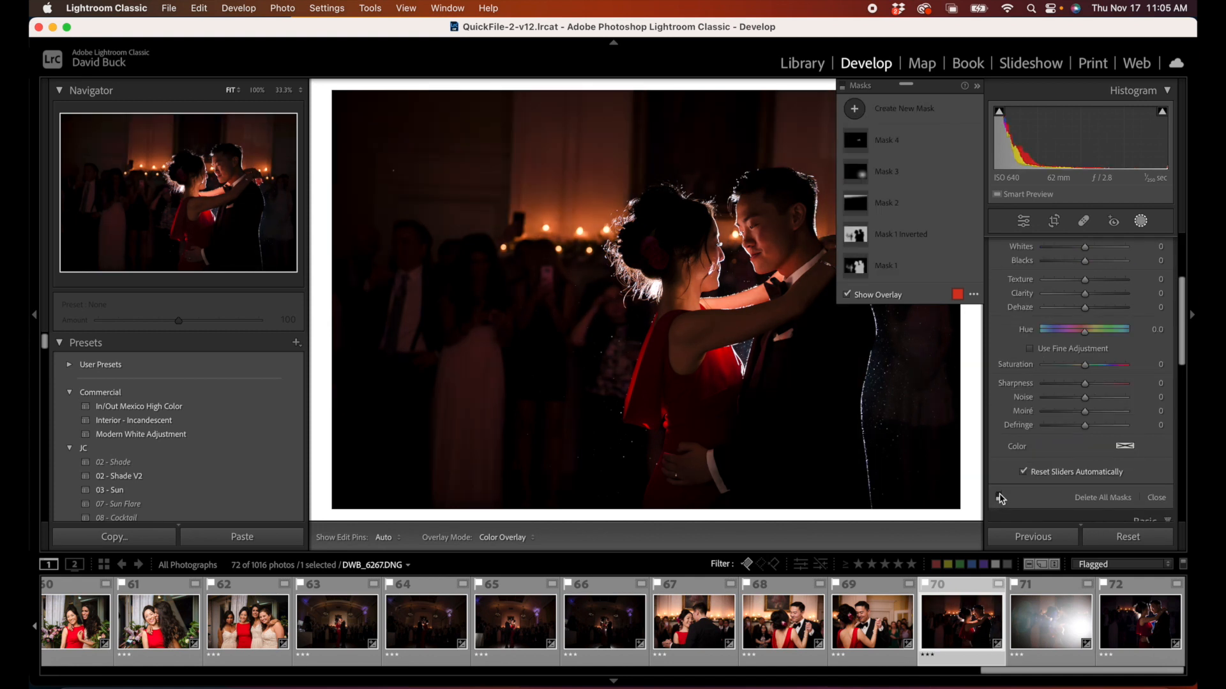
left_click(998, 498)
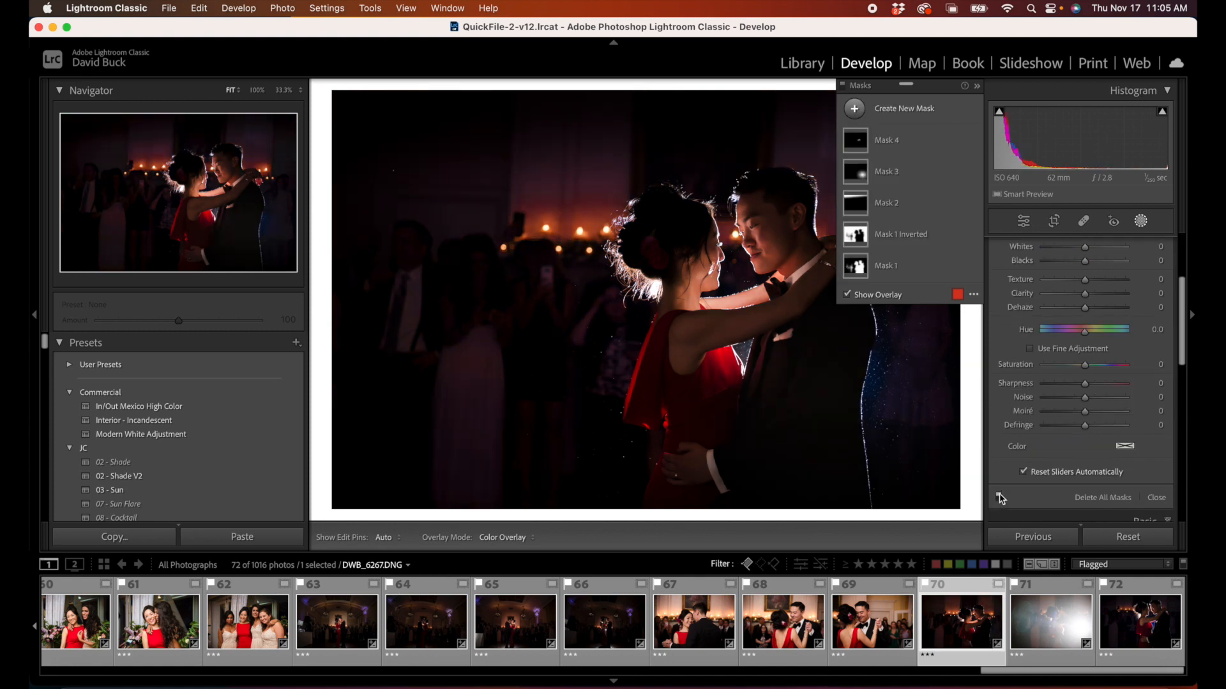
Step: Collapse the mask list and compare the photo with all its edits reset, undoing the reset
left_click(977, 87)
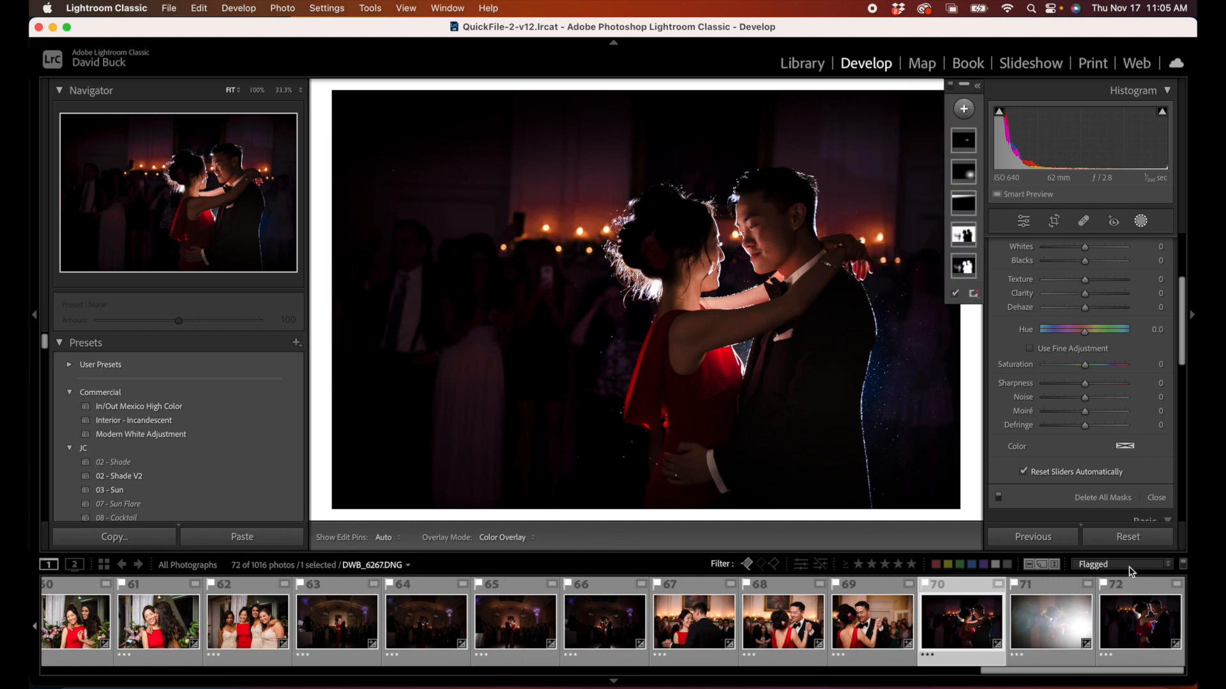
left_click(1129, 538)
key("super+z")
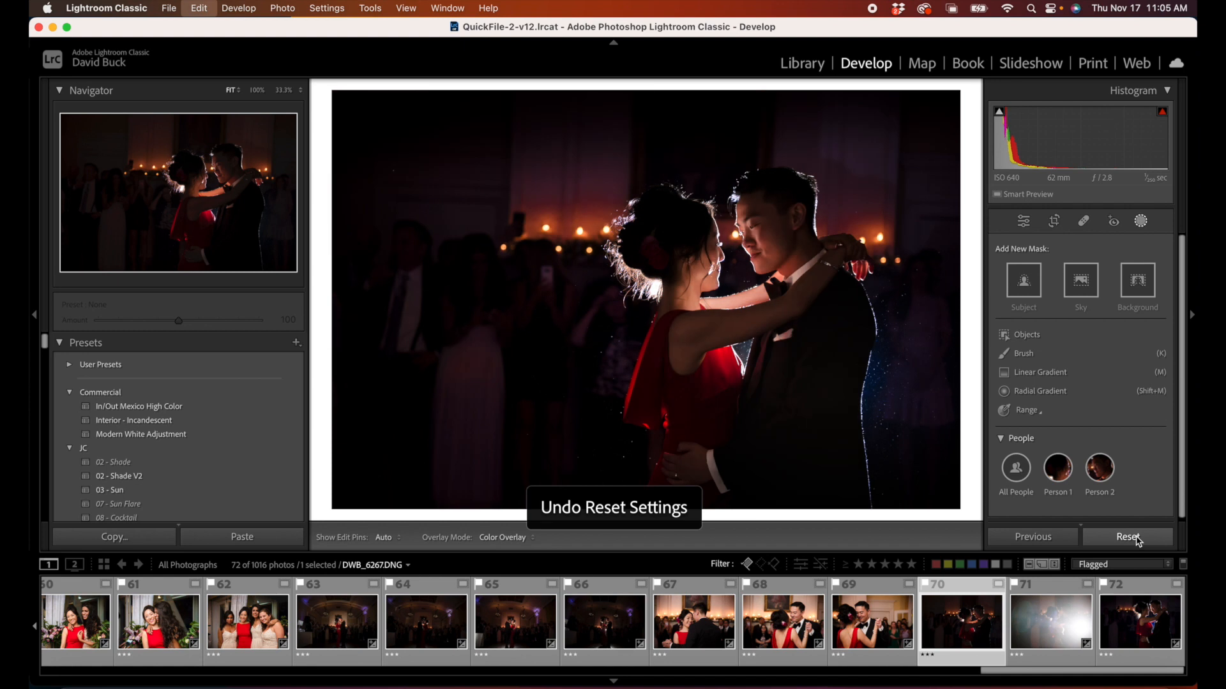